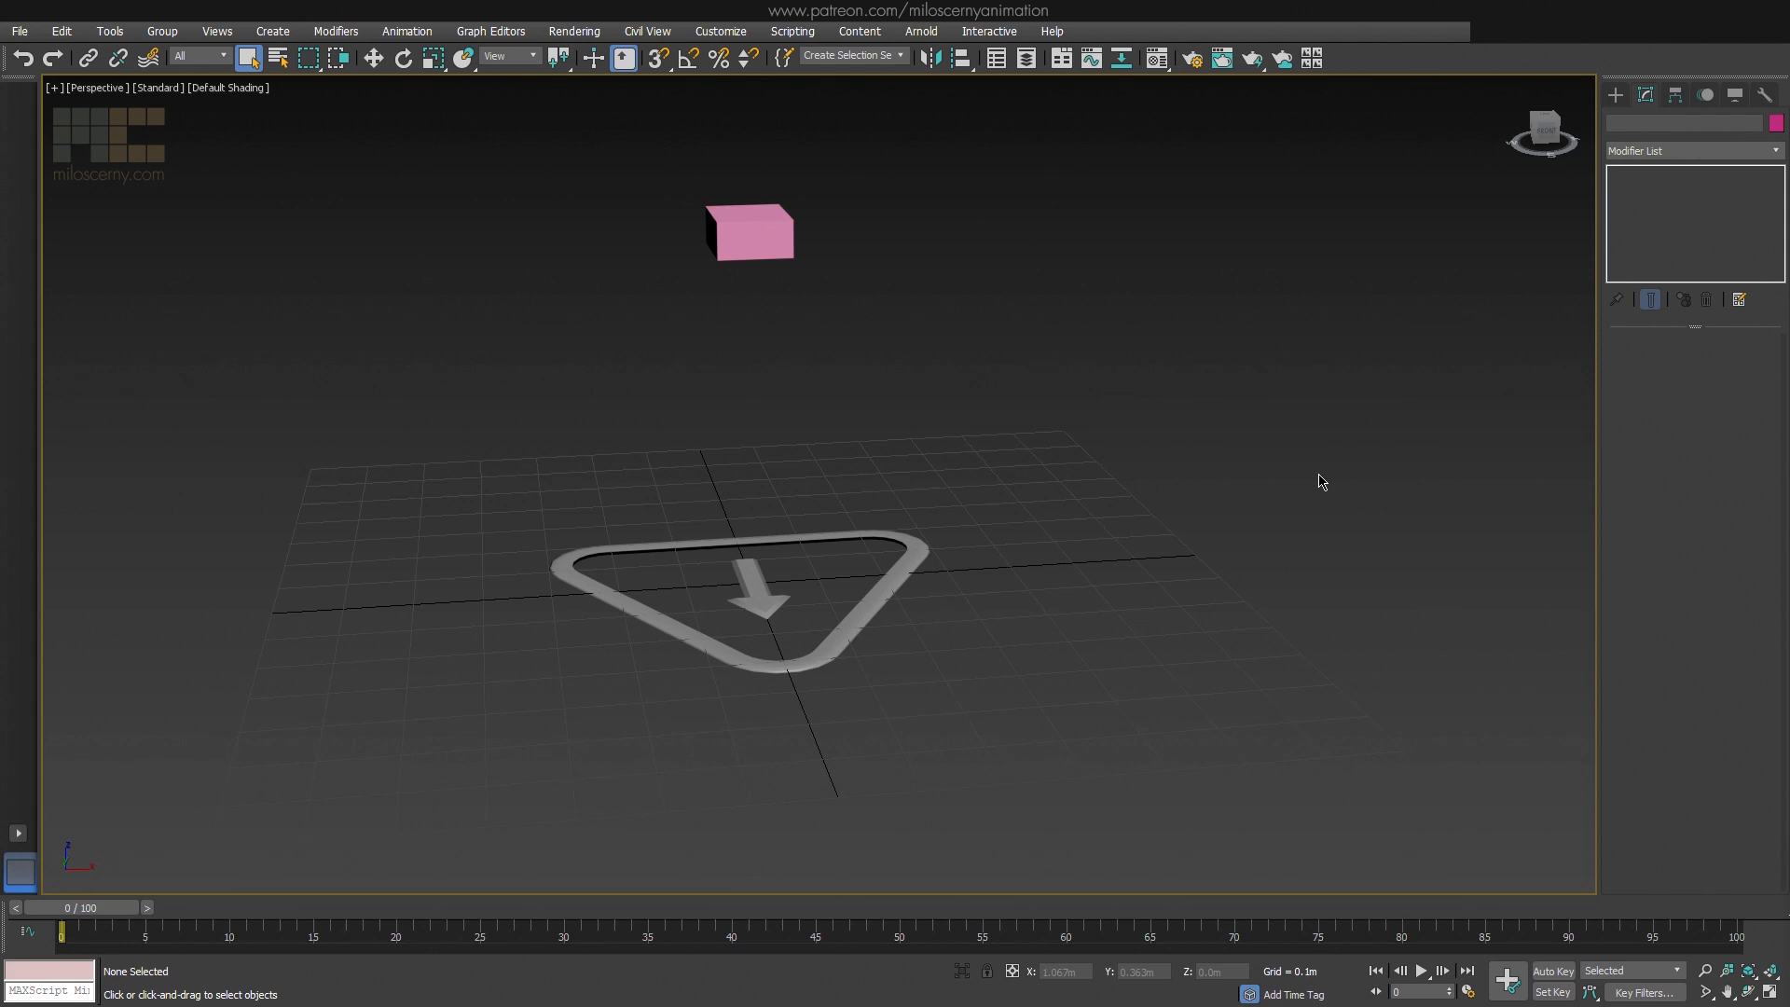
# Add a leg to the pink pelvis hub of the CAT rig
pyautogui.click(904, 567)
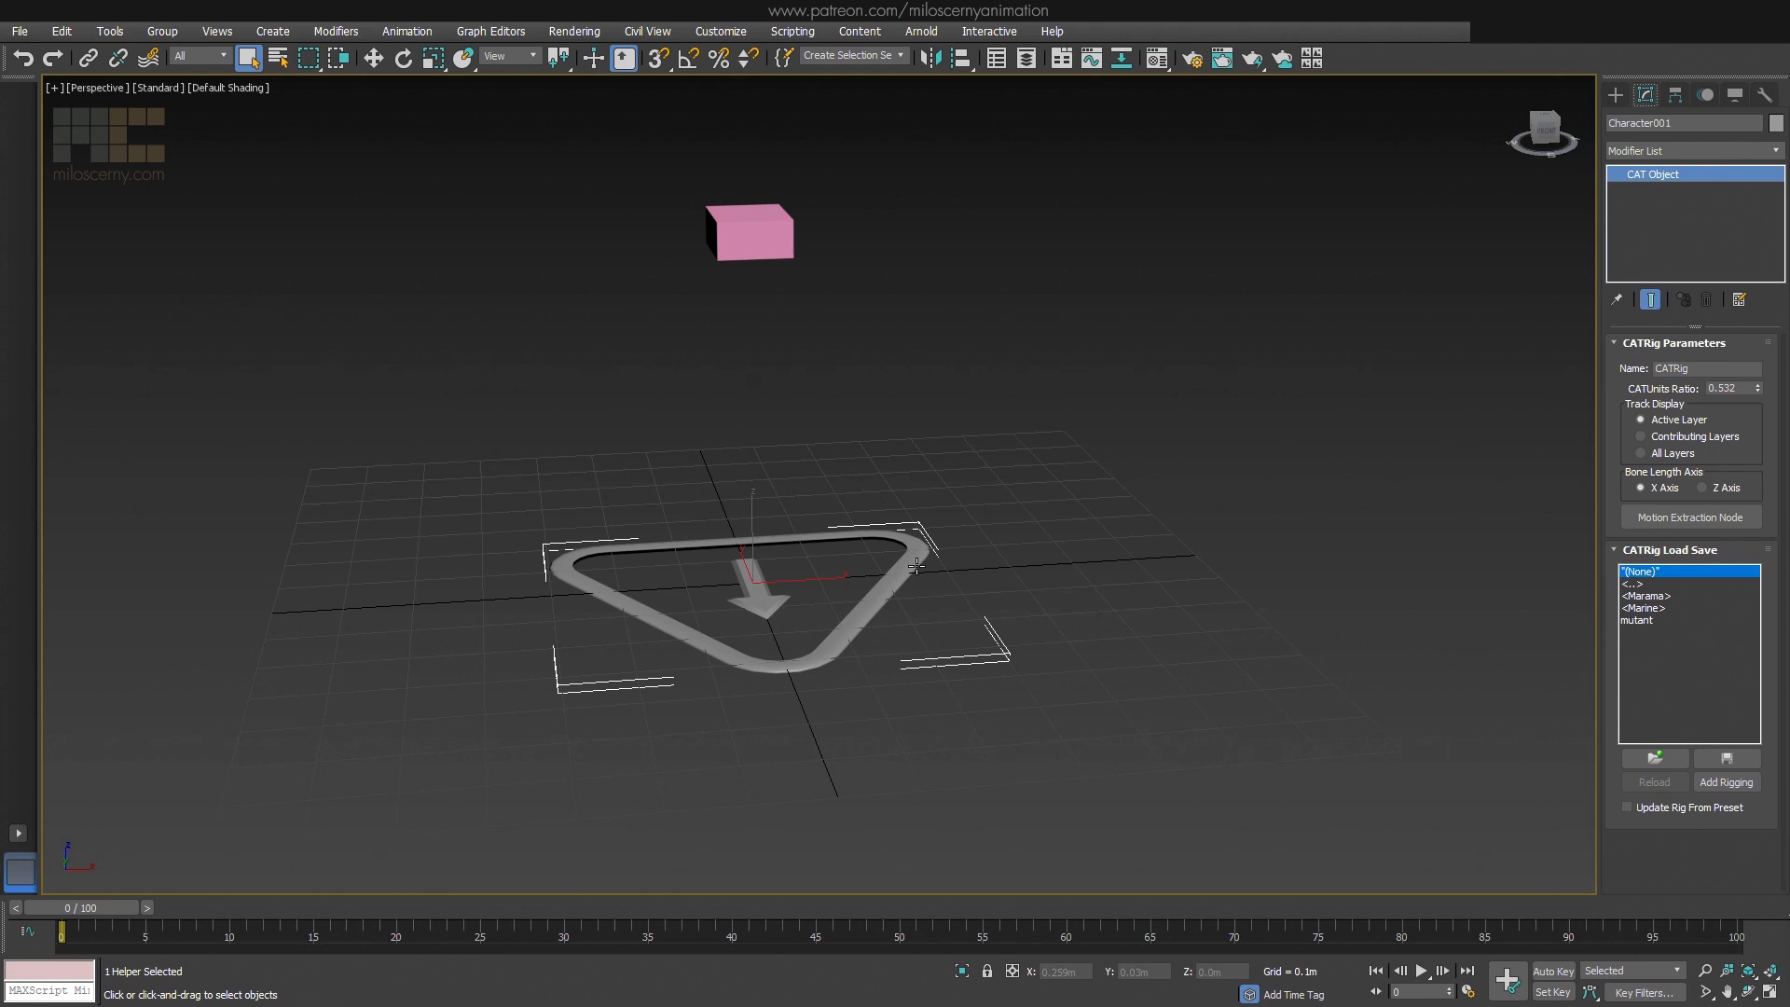
pyautogui.click(770, 246)
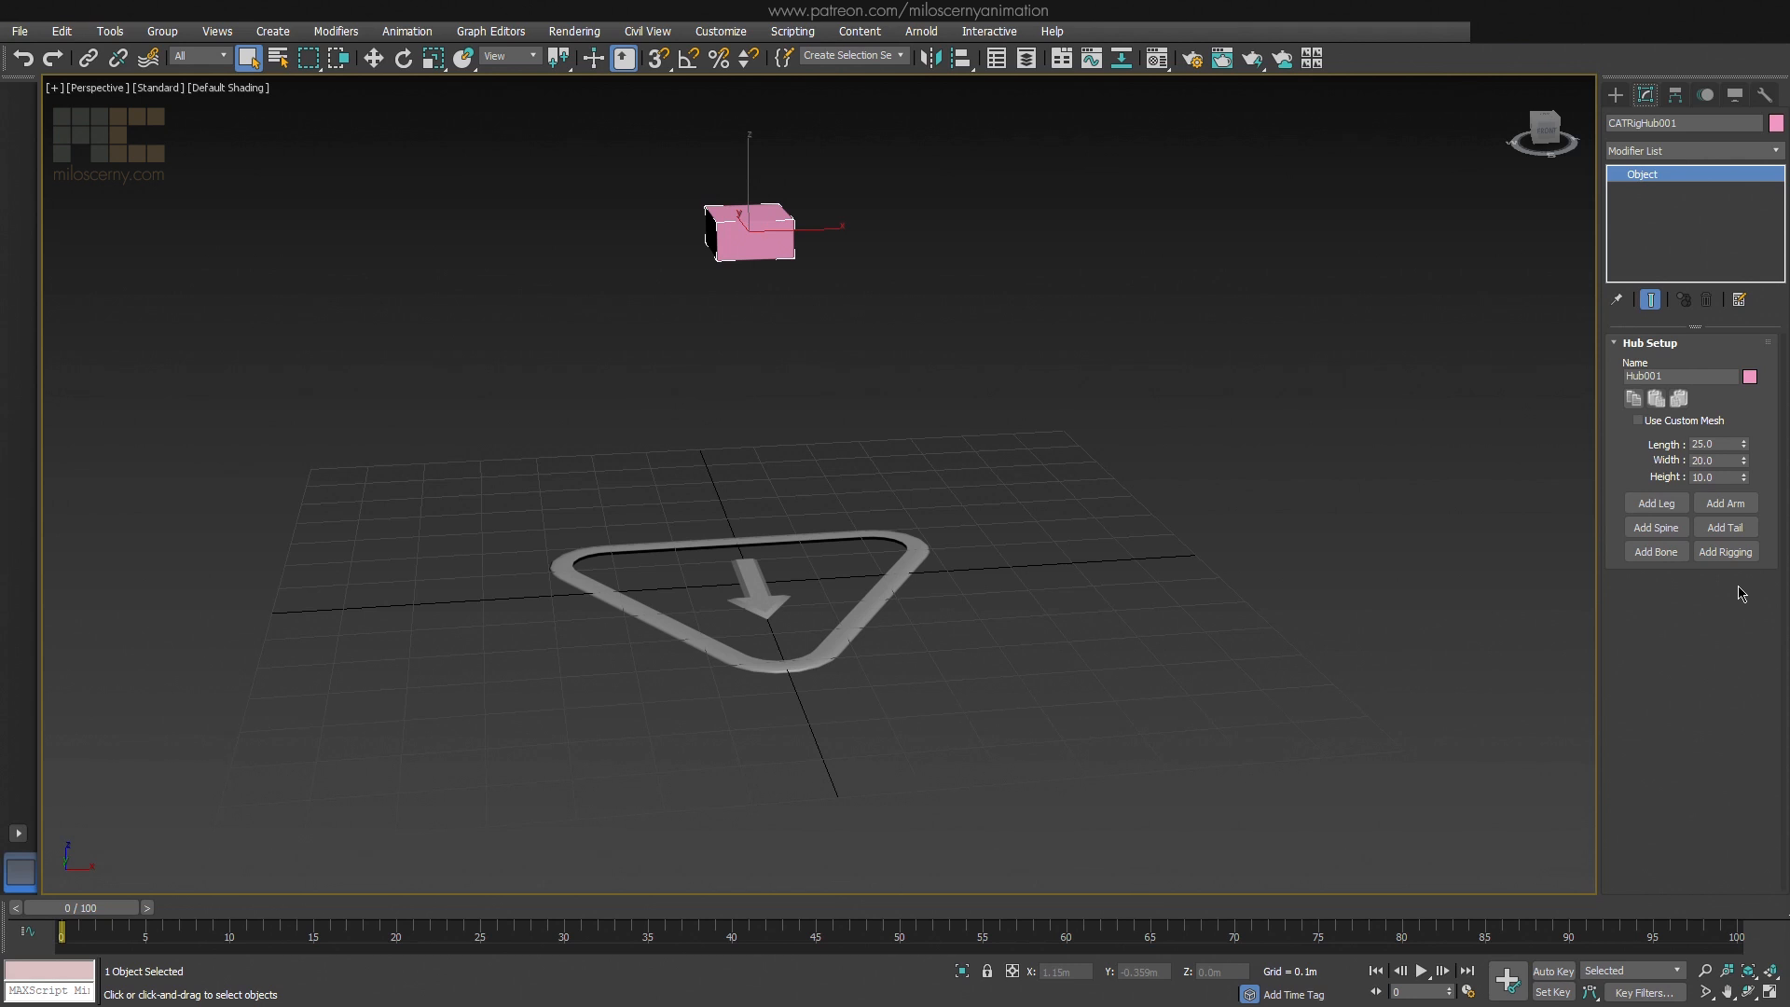
pyautogui.click(1667, 508)
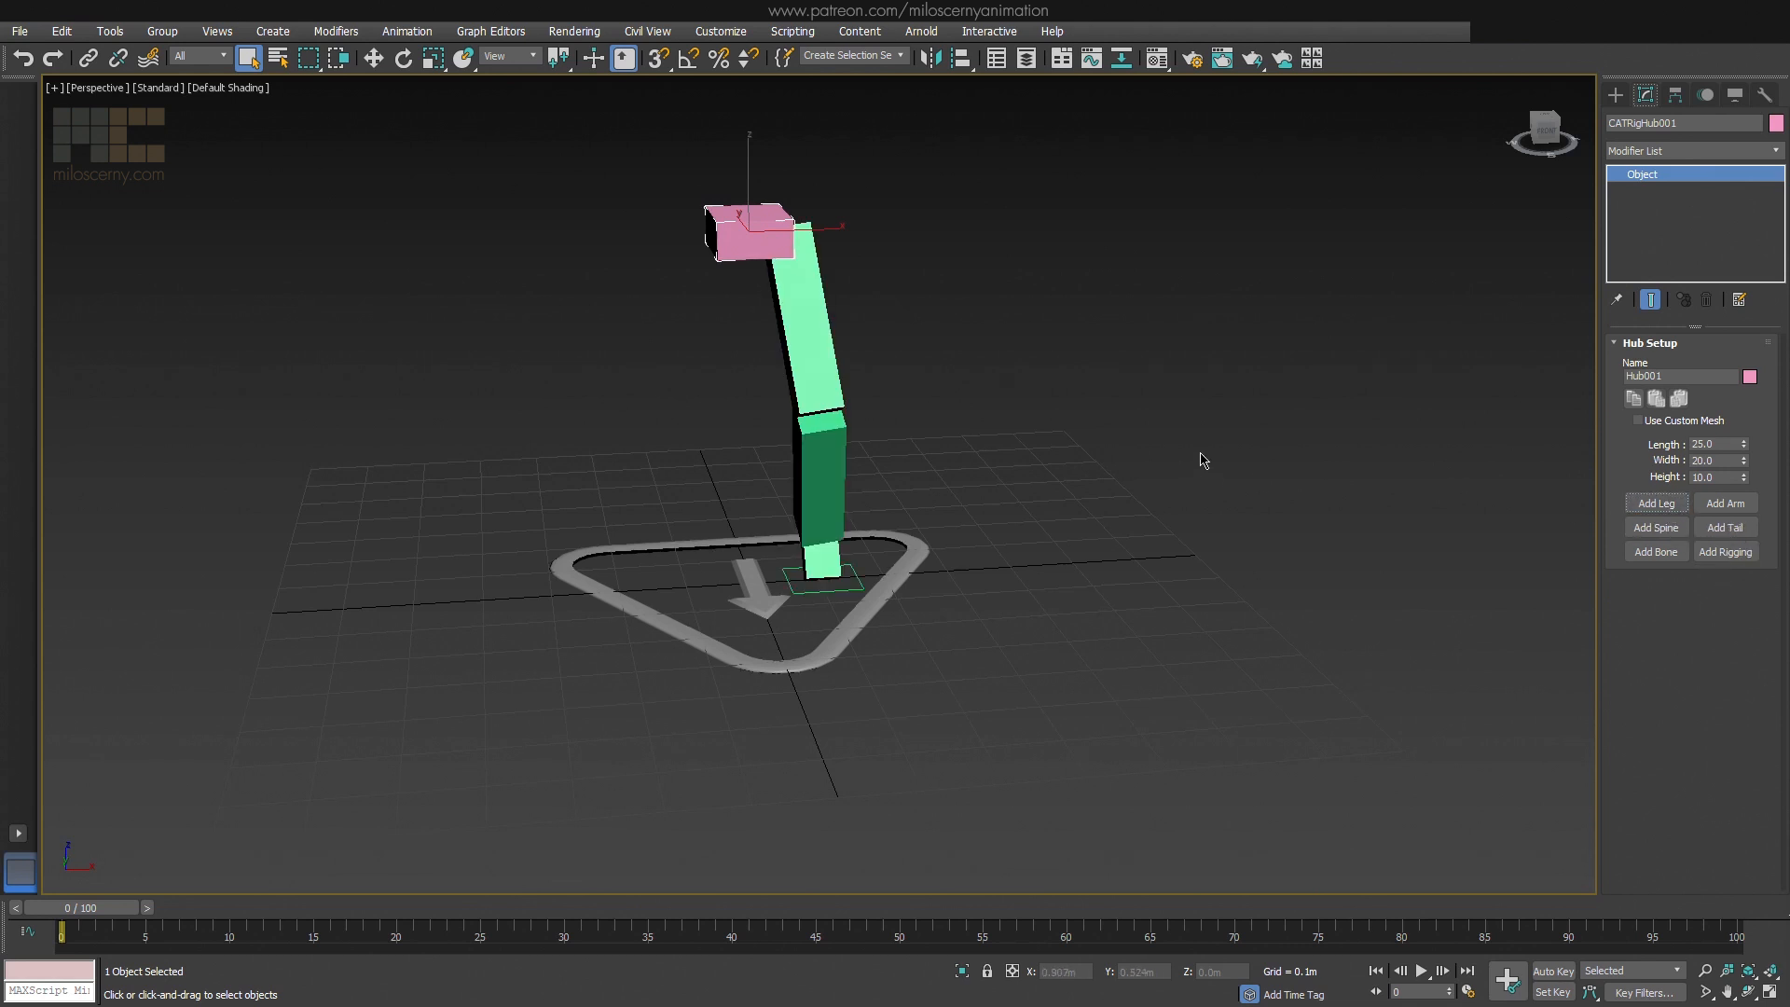
pyautogui.keyDown('alt'); pyautogui.moveTo(1203, 456); pyautogui.dragTo(1052, 453, button='middle'); pyautogui.keyUp('alt')
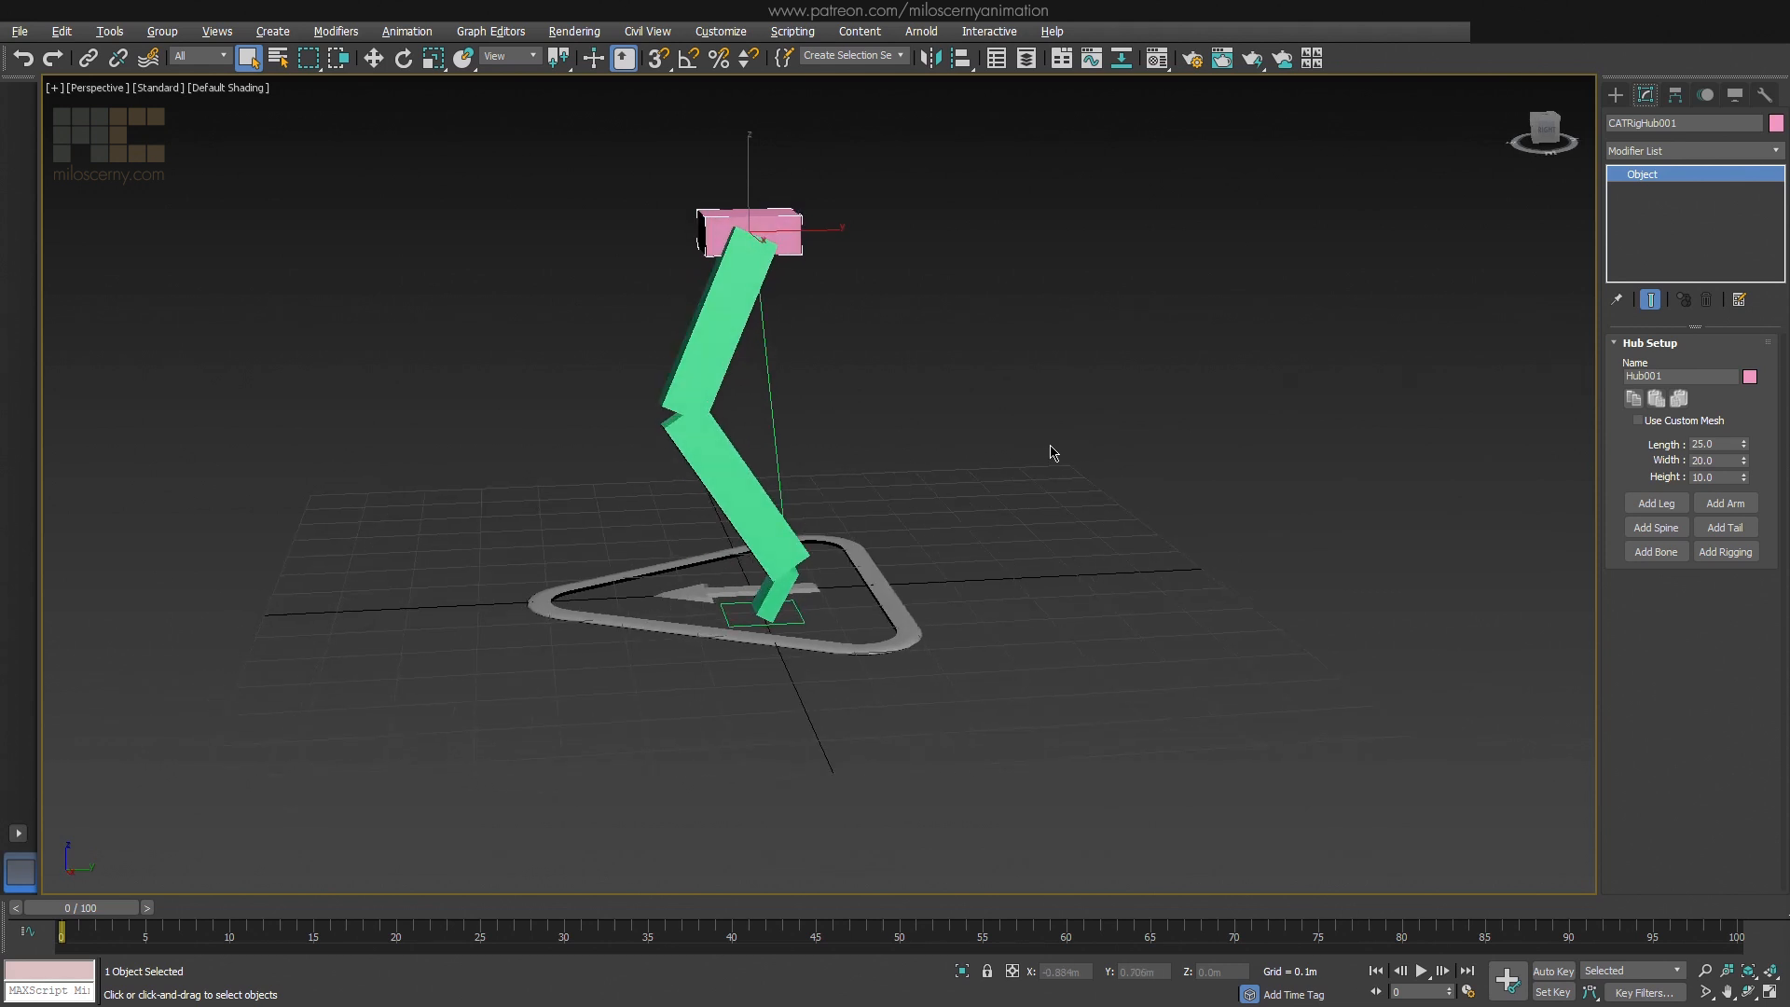
# Set the leg's number of bones to 3
pyautogui.click(709, 371)
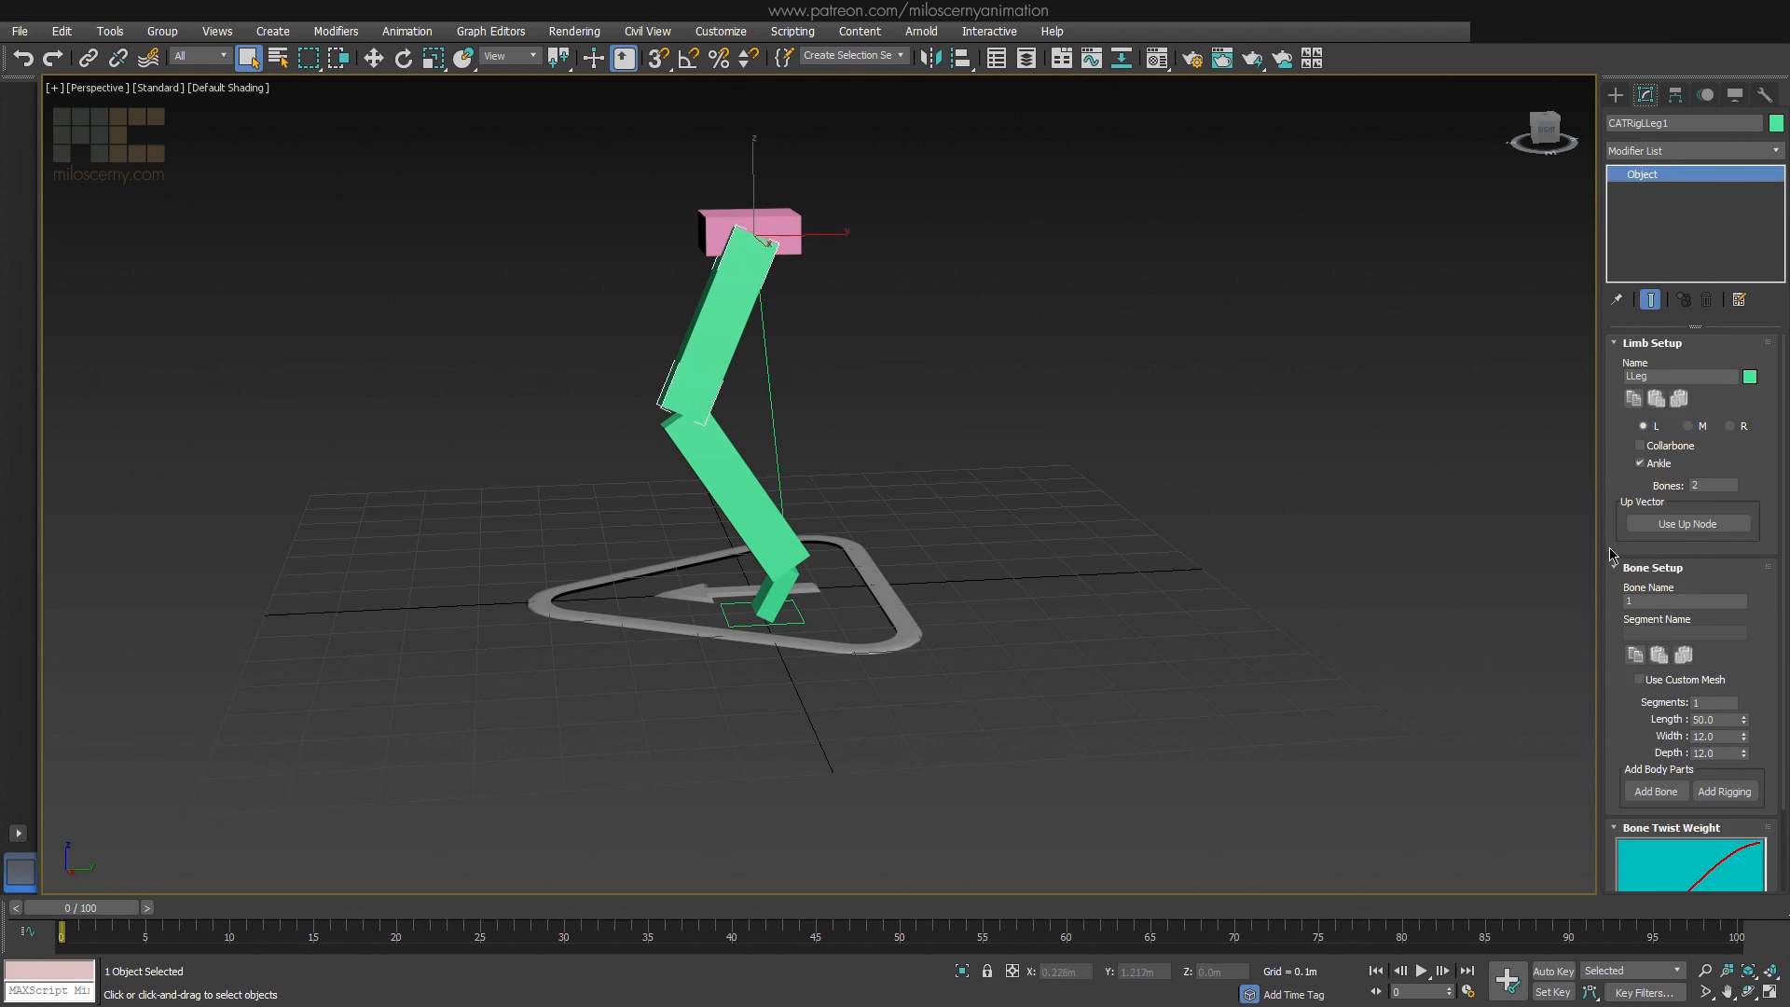
pyautogui.doubleClick(1713, 486)
pyautogui.press('Return')
pyautogui.moveTo(724, 509); pyautogui.dragTo(779, 511, button='middle')
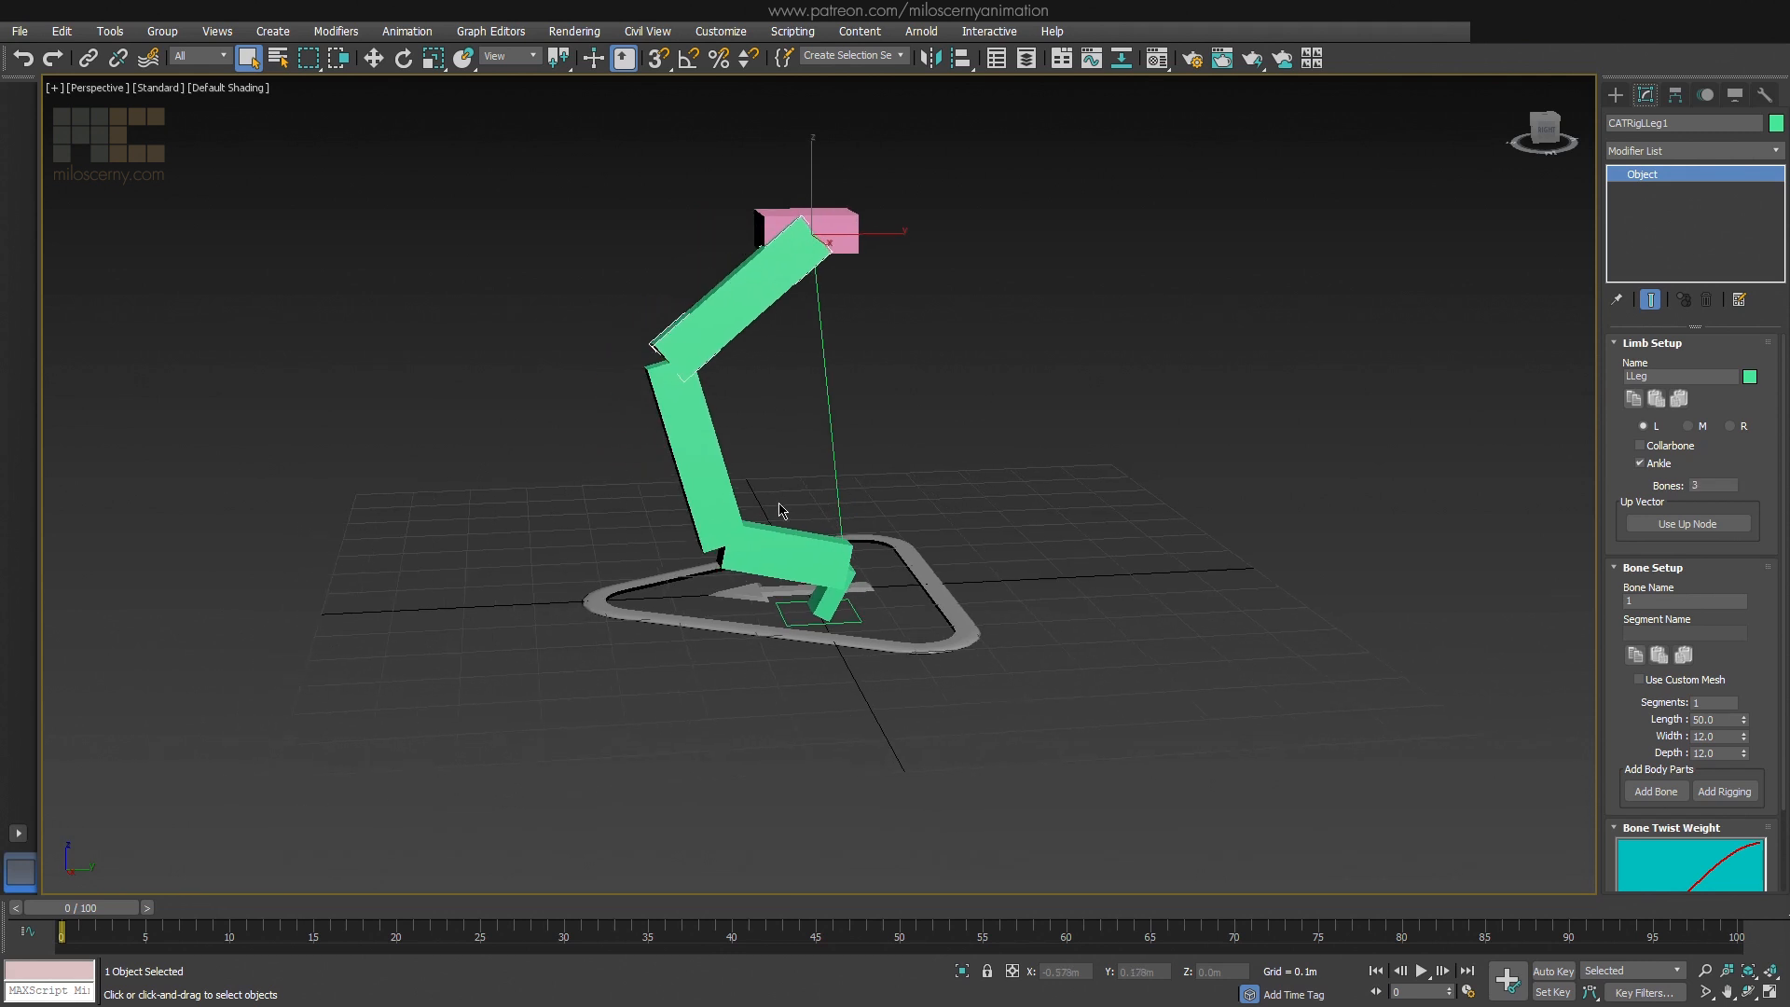
# Move the leg's lower and middle bones so the three-bone leg bends in a zigzag, with the lower joint pushed backward
pyautogui.click(722, 511)
pyautogui.click(753, 539)
pyautogui.press('w')
pyautogui.moveTo(748, 522); pyautogui.dragTo(953, 412)
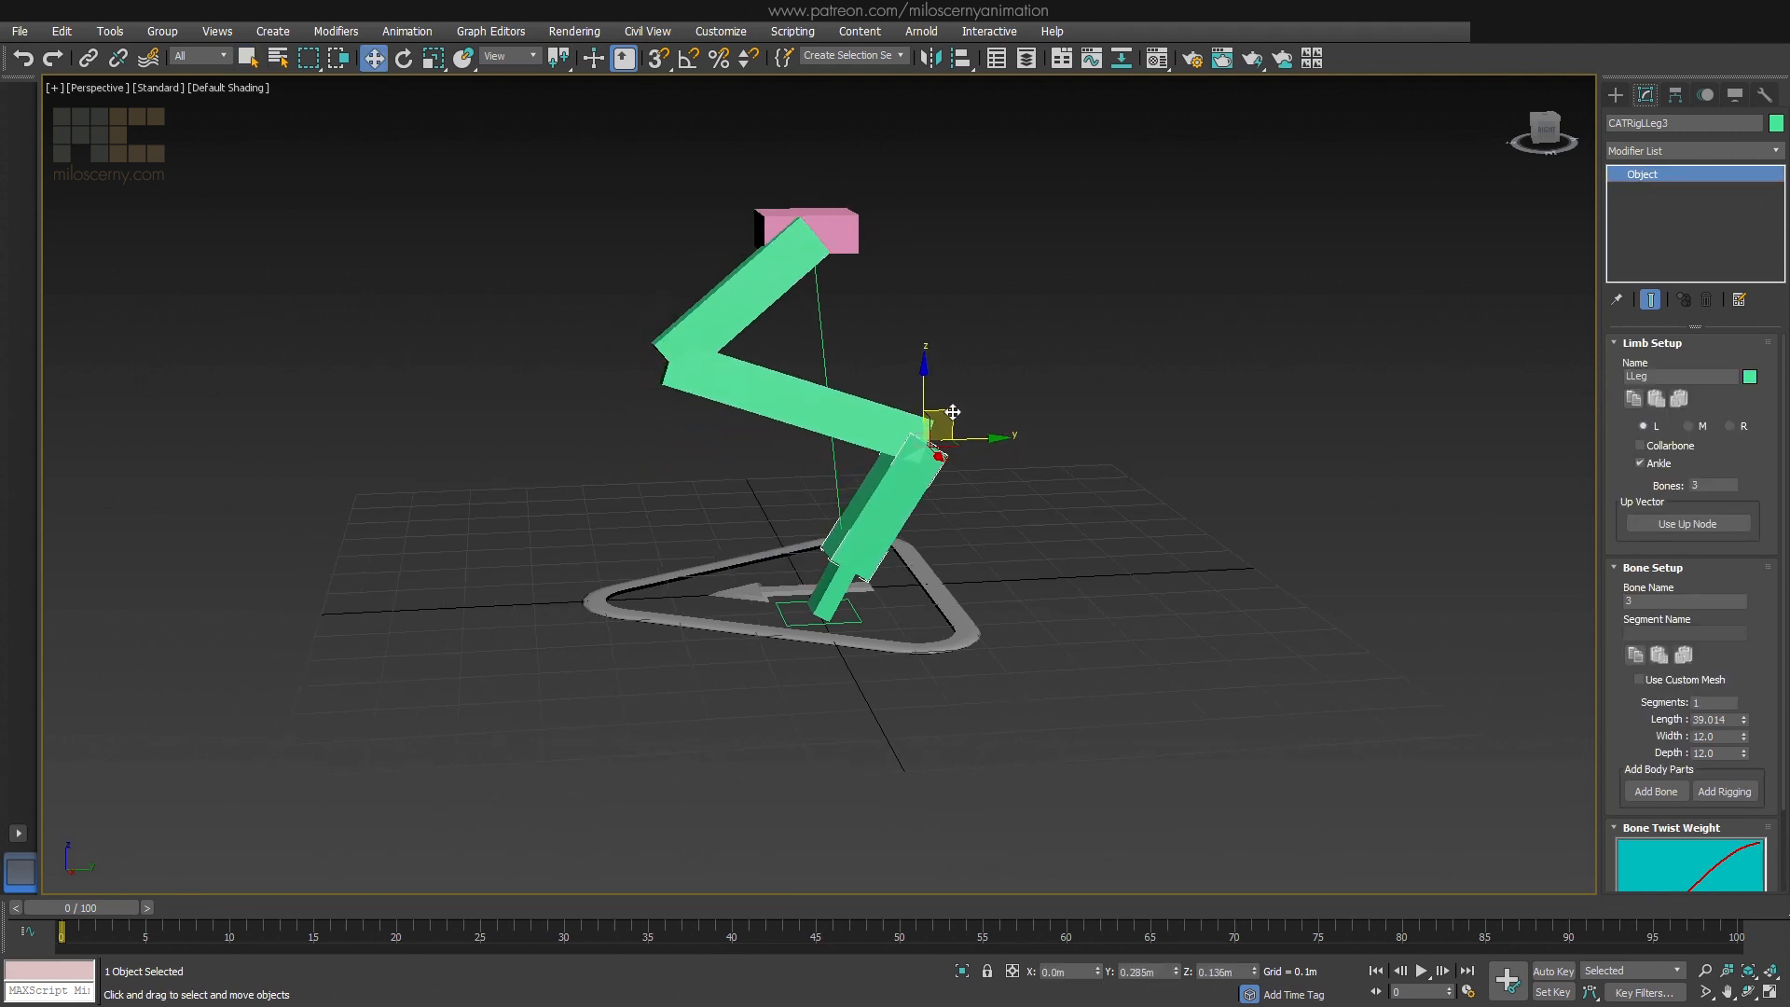
pyautogui.click(799, 393)
pyautogui.moveTo(690, 343); pyautogui.dragTo(756, 372)
# Rotate the ankle bone to angle the foot beneath the bent leg
pyautogui.click(827, 597)
pyautogui.press('e')
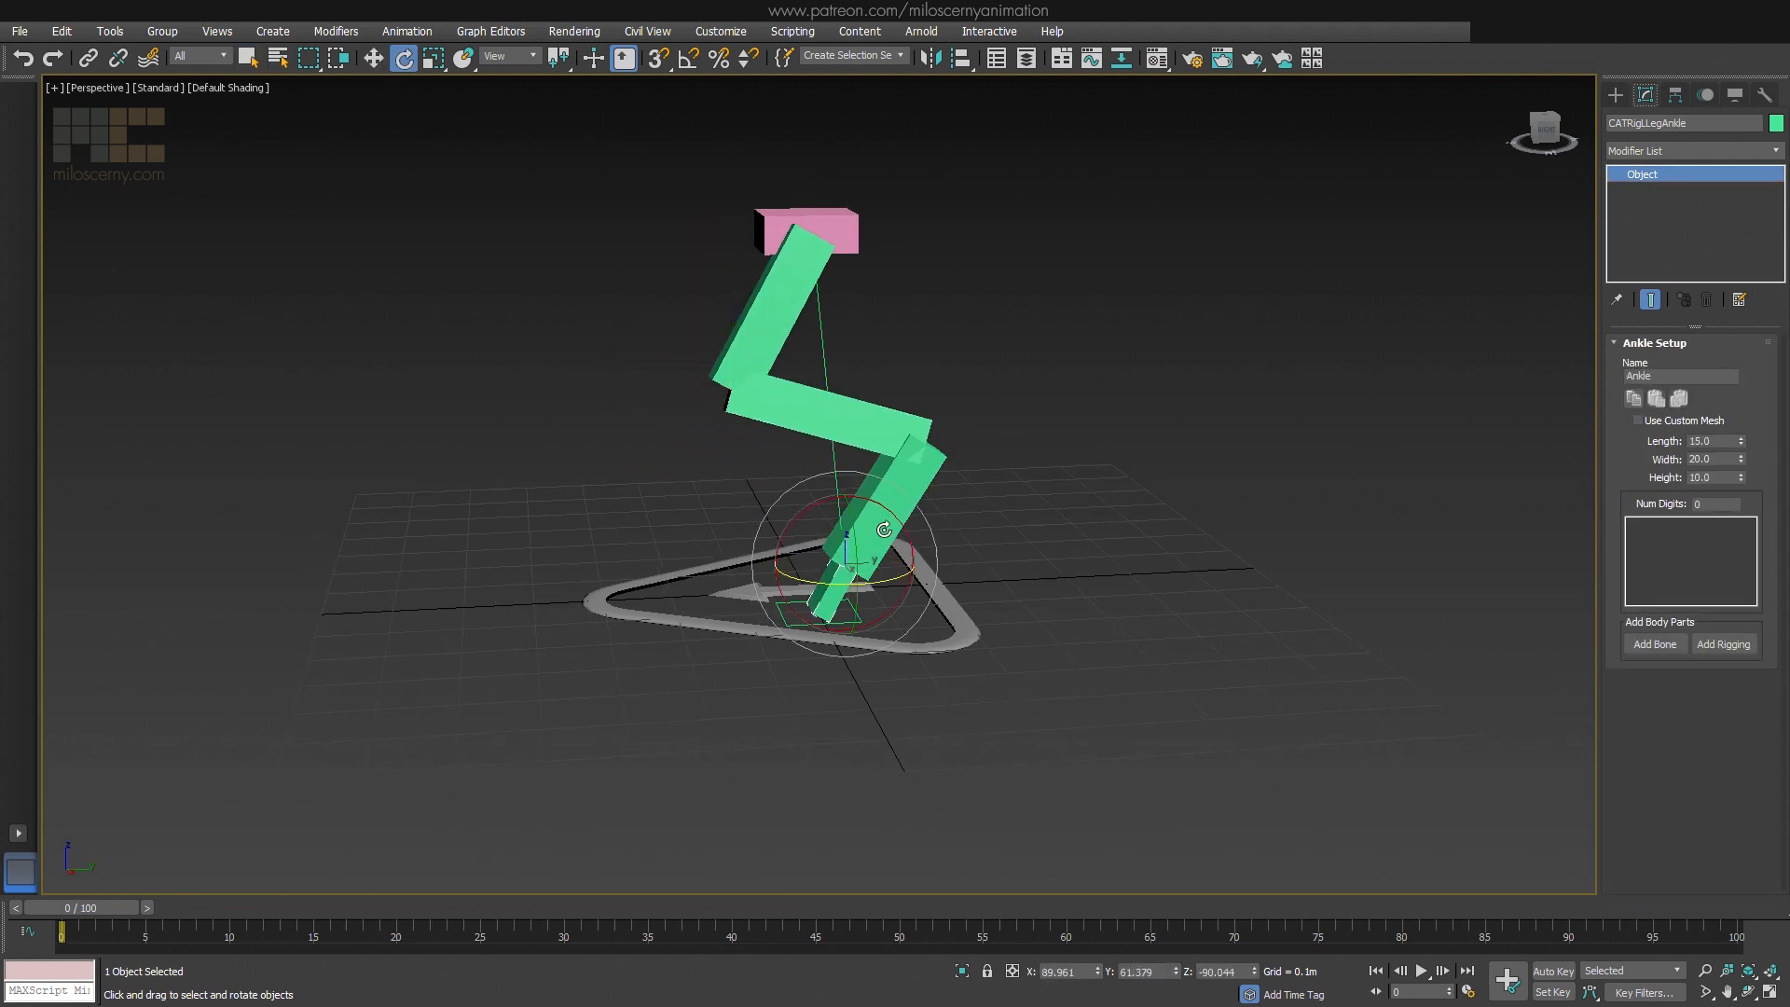
pyautogui.moveTo(884, 509); pyautogui.dragTo(948, 561)
pyautogui.press('w')
pyautogui.keyDown('alt'); pyautogui.moveTo(1025, 478); pyautogui.dragTo(1081, 487, button='middle'); pyautogui.keyUp('alt')
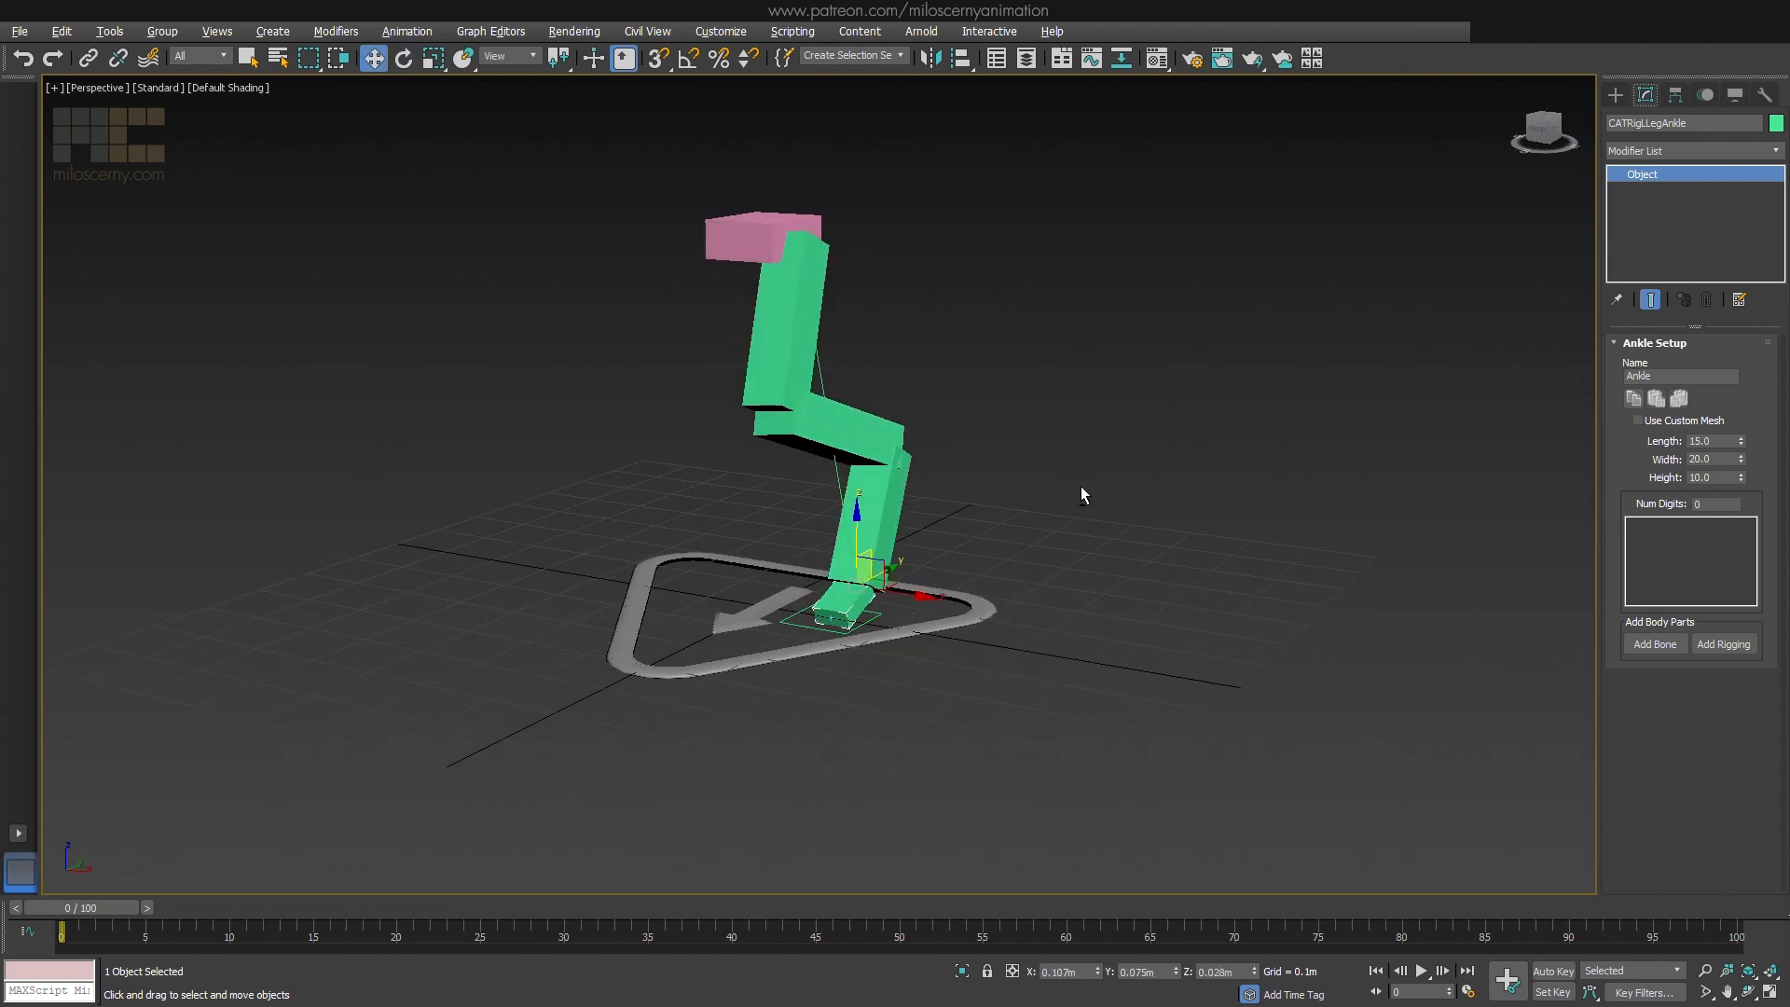
# Add a second leg to the pelvis hub, on the opposite side of the first one
pyautogui.click(767, 239)
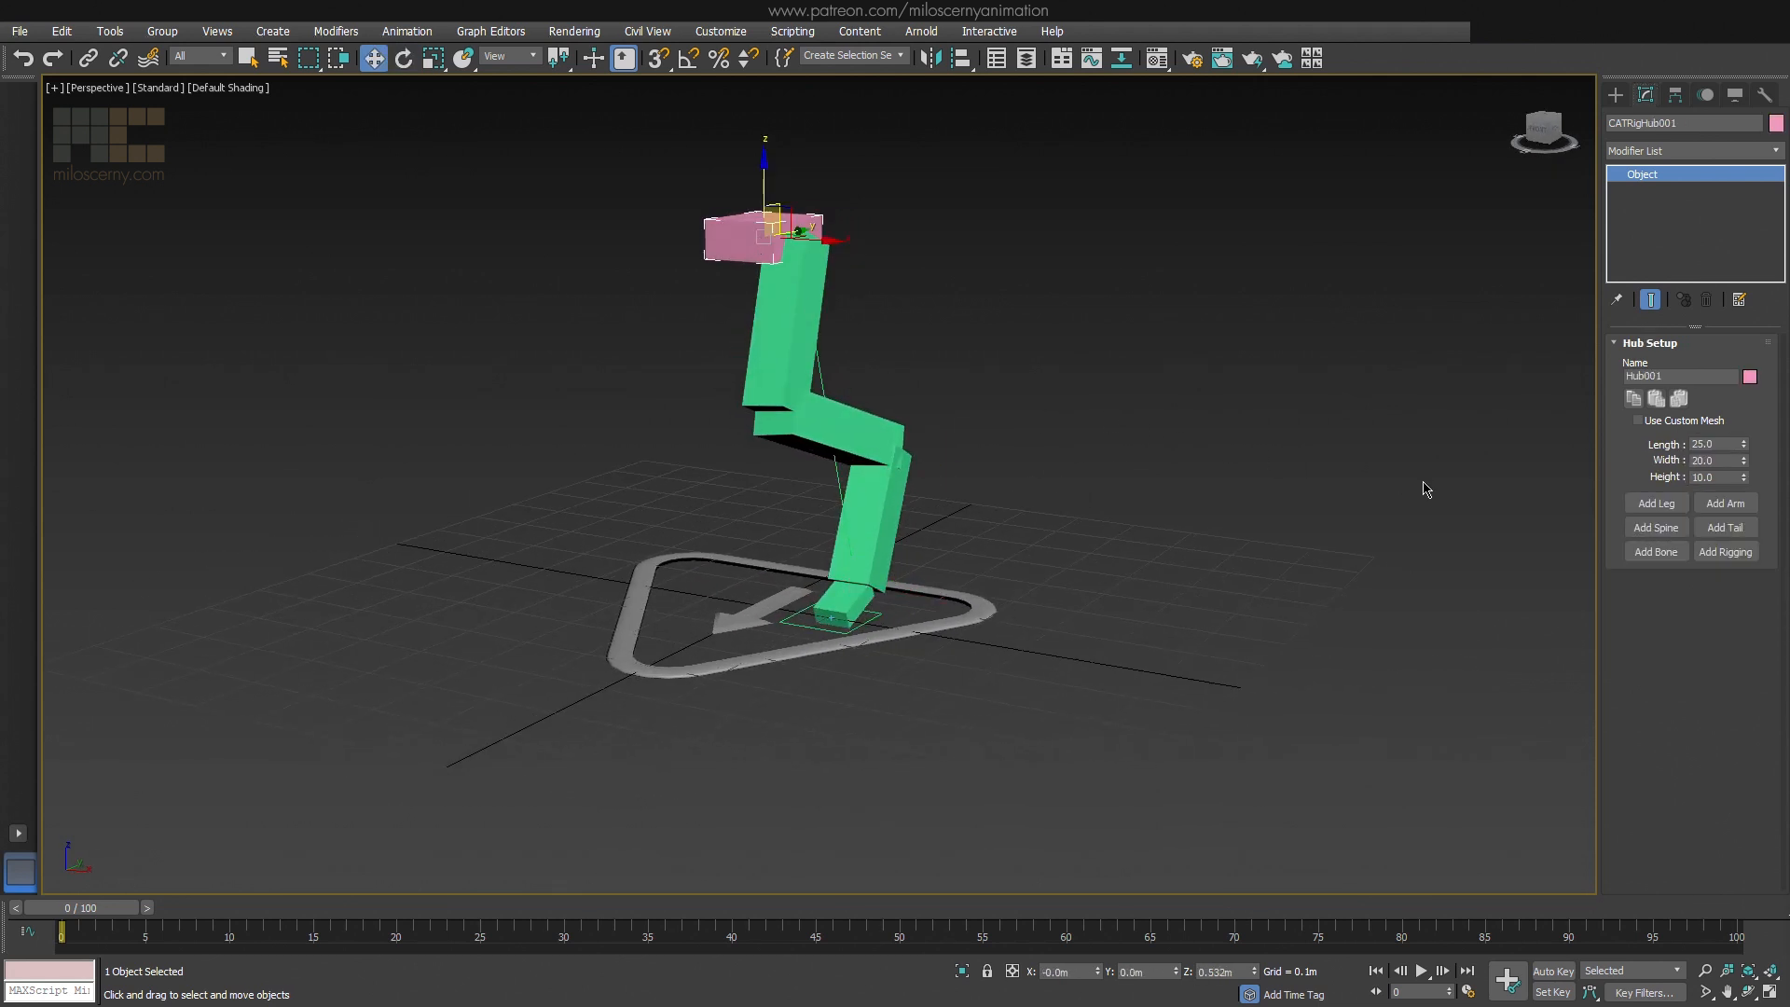
pyautogui.click(1646, 504)
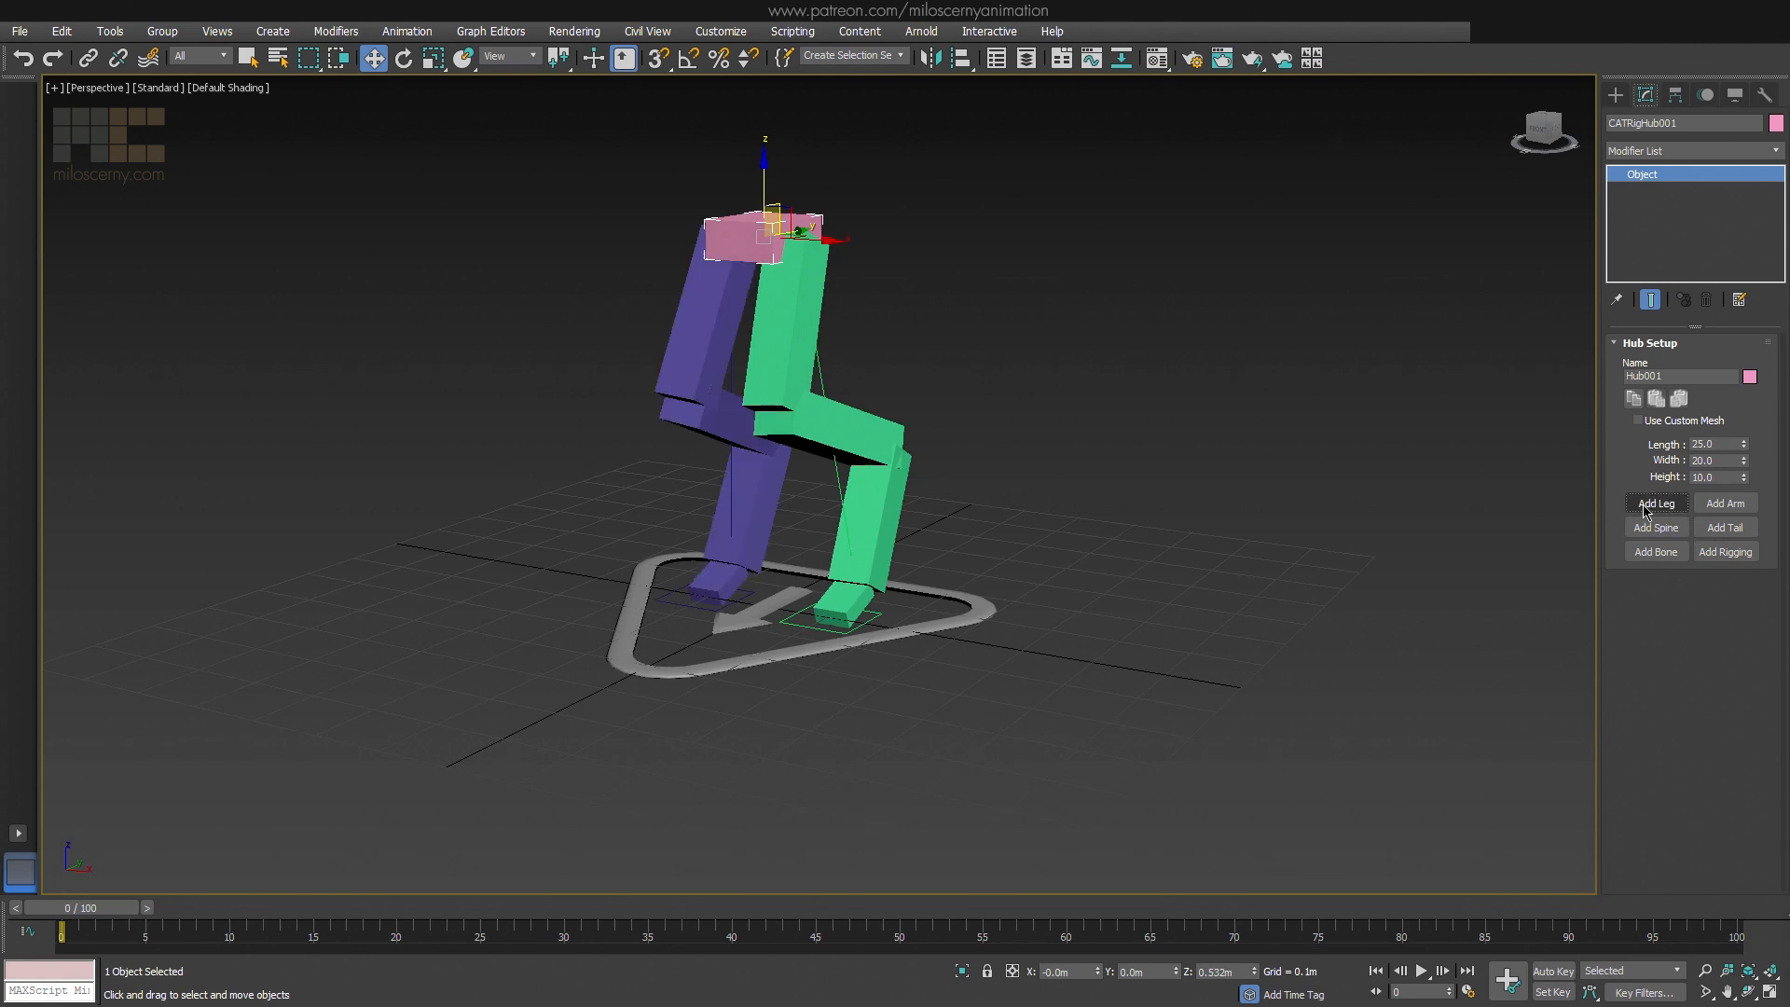
pyautogui.moveTo(1022, 434)
pyautogui.keyDown('alt'); pyautogui.mouseDown(button='middle')
pyautogui.moveTo(1286, 428)
pyautogui.moveTo(1045, 447)
pyautogui.moveTo(1061, 461)
pyautogui.moveTo(1042, 437)
pyautogui.mouseUp(button='middle'); pyautogui.keyUp('alt')
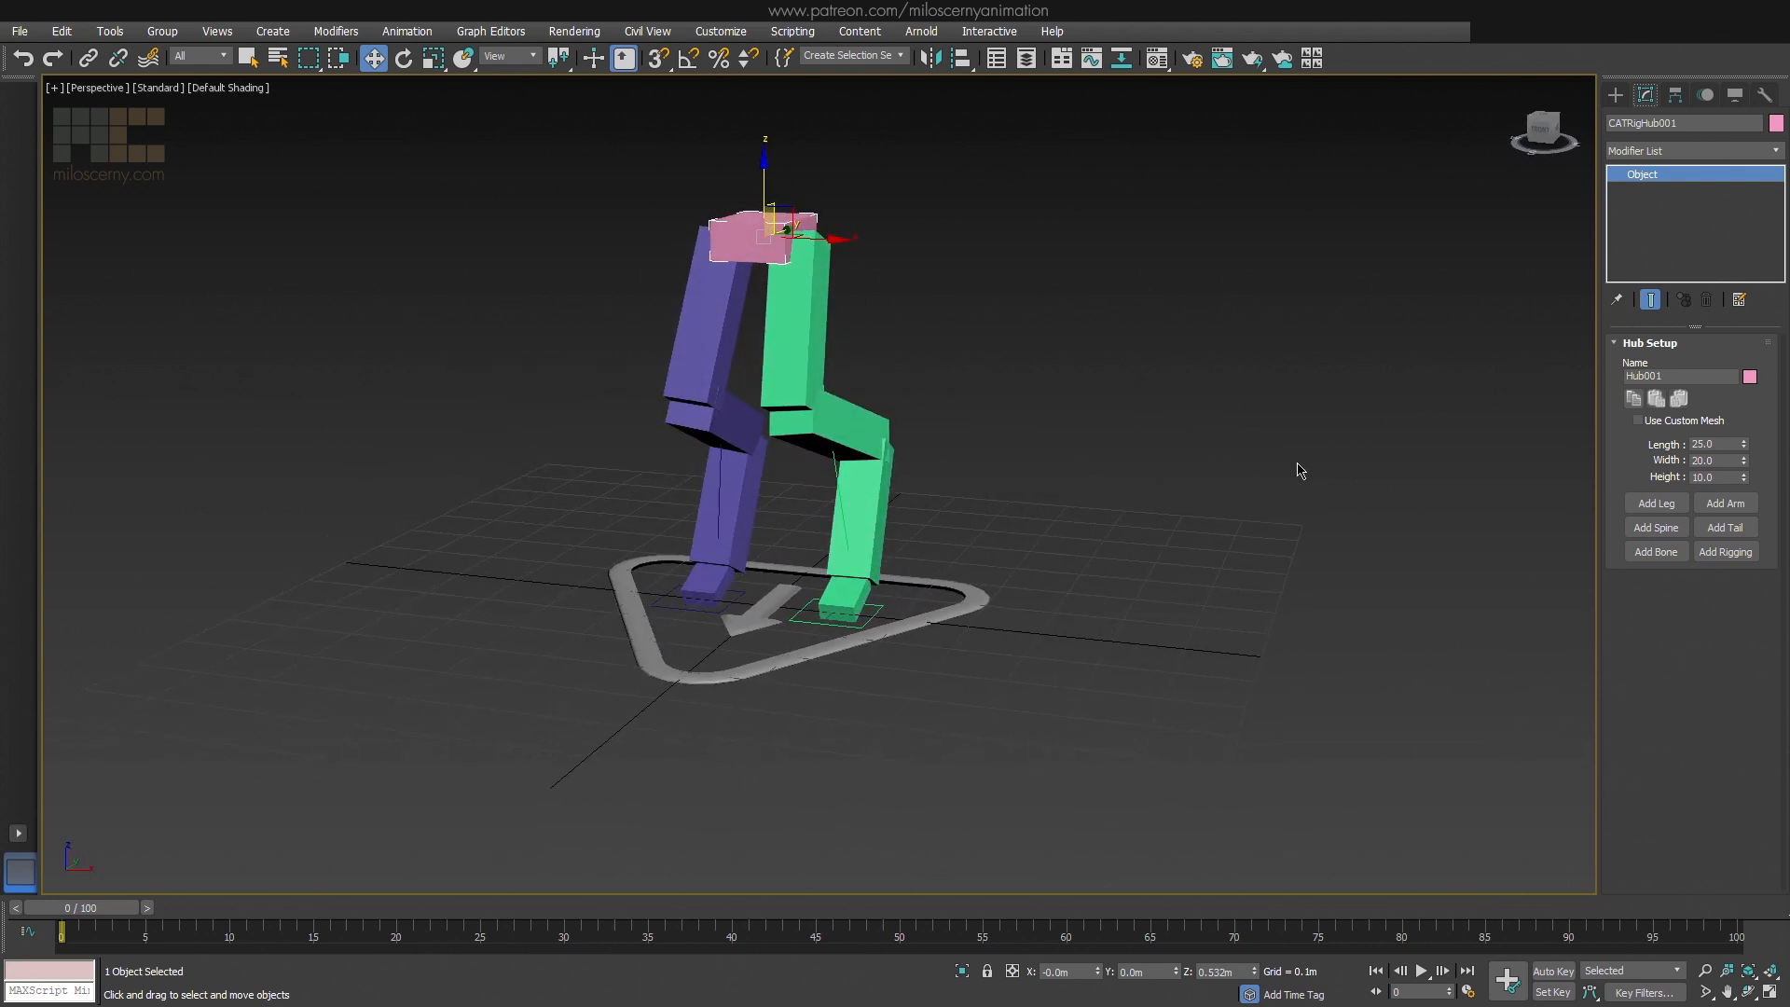
# Add an arm to the pelvis hub and rotate its upper arm bone outward from the body
pyautogui.click(1726, 503)
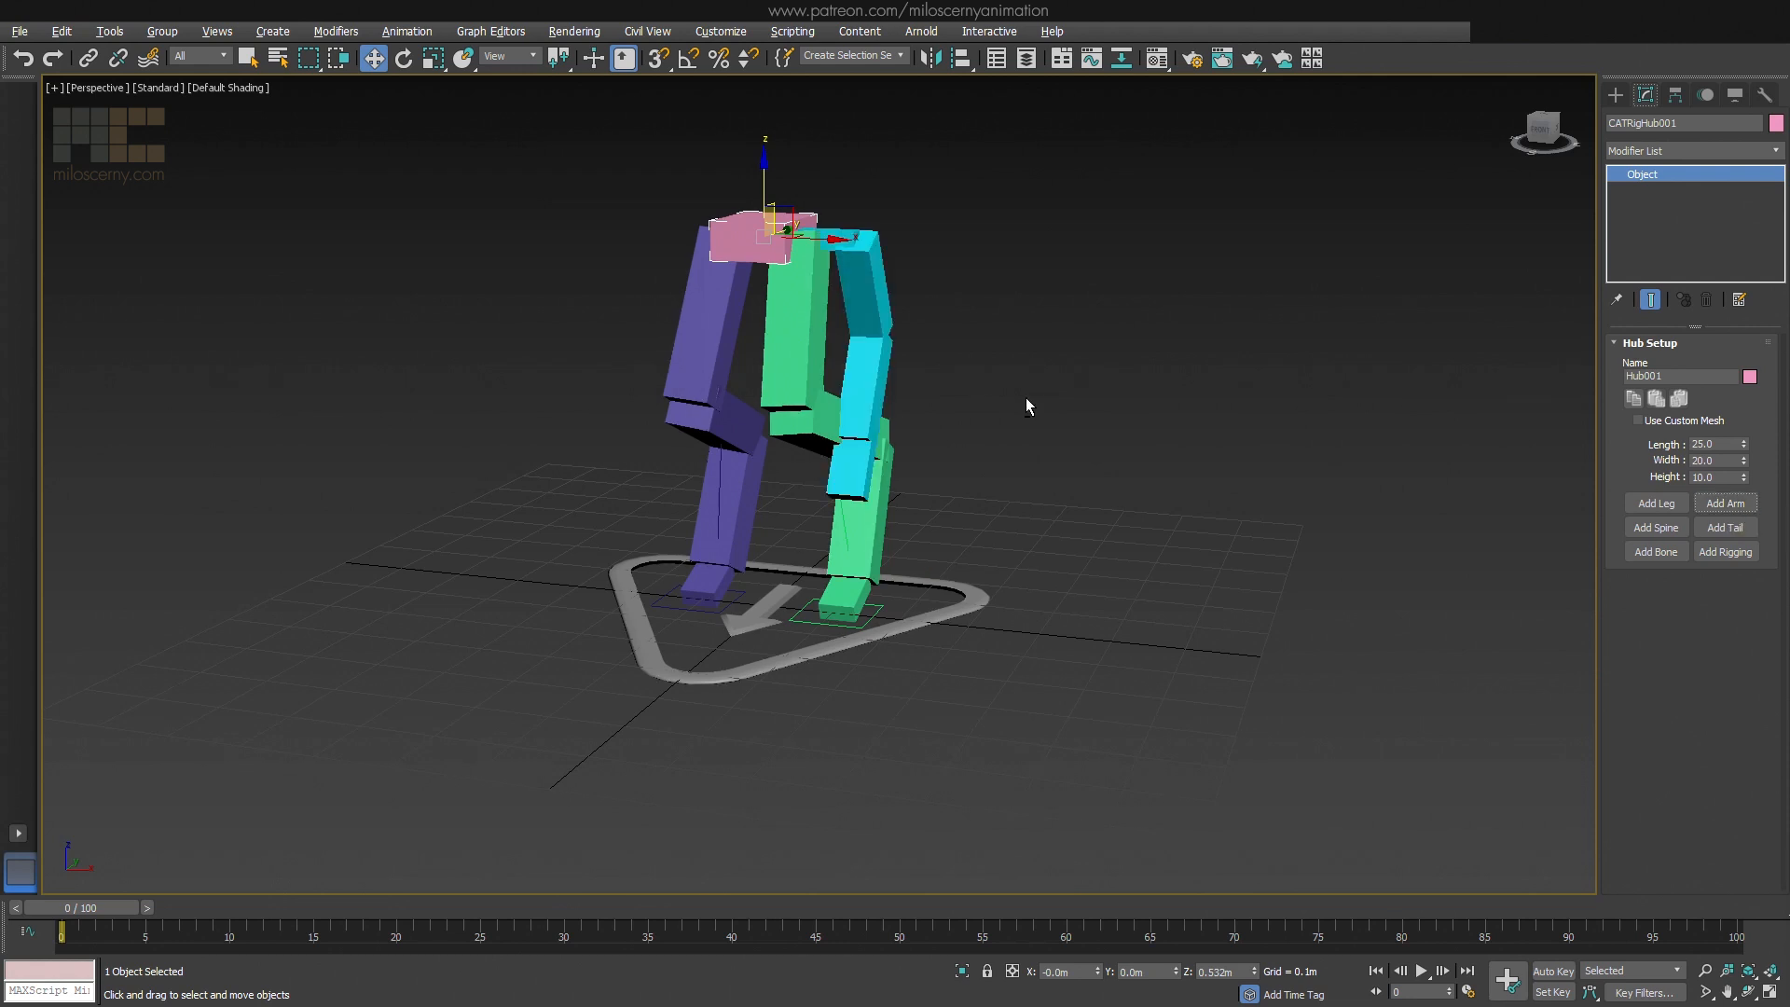
pyautogui.keyDown('alt'); pyautogui.moveTo(1031, 403); pyautogui.dragTo(914, 335, button='middle'); pyautogui.keyUp('alt')
pyautogui.click(878, 319)
pyautogui.click(870, 318)
pyautogui.press('e')
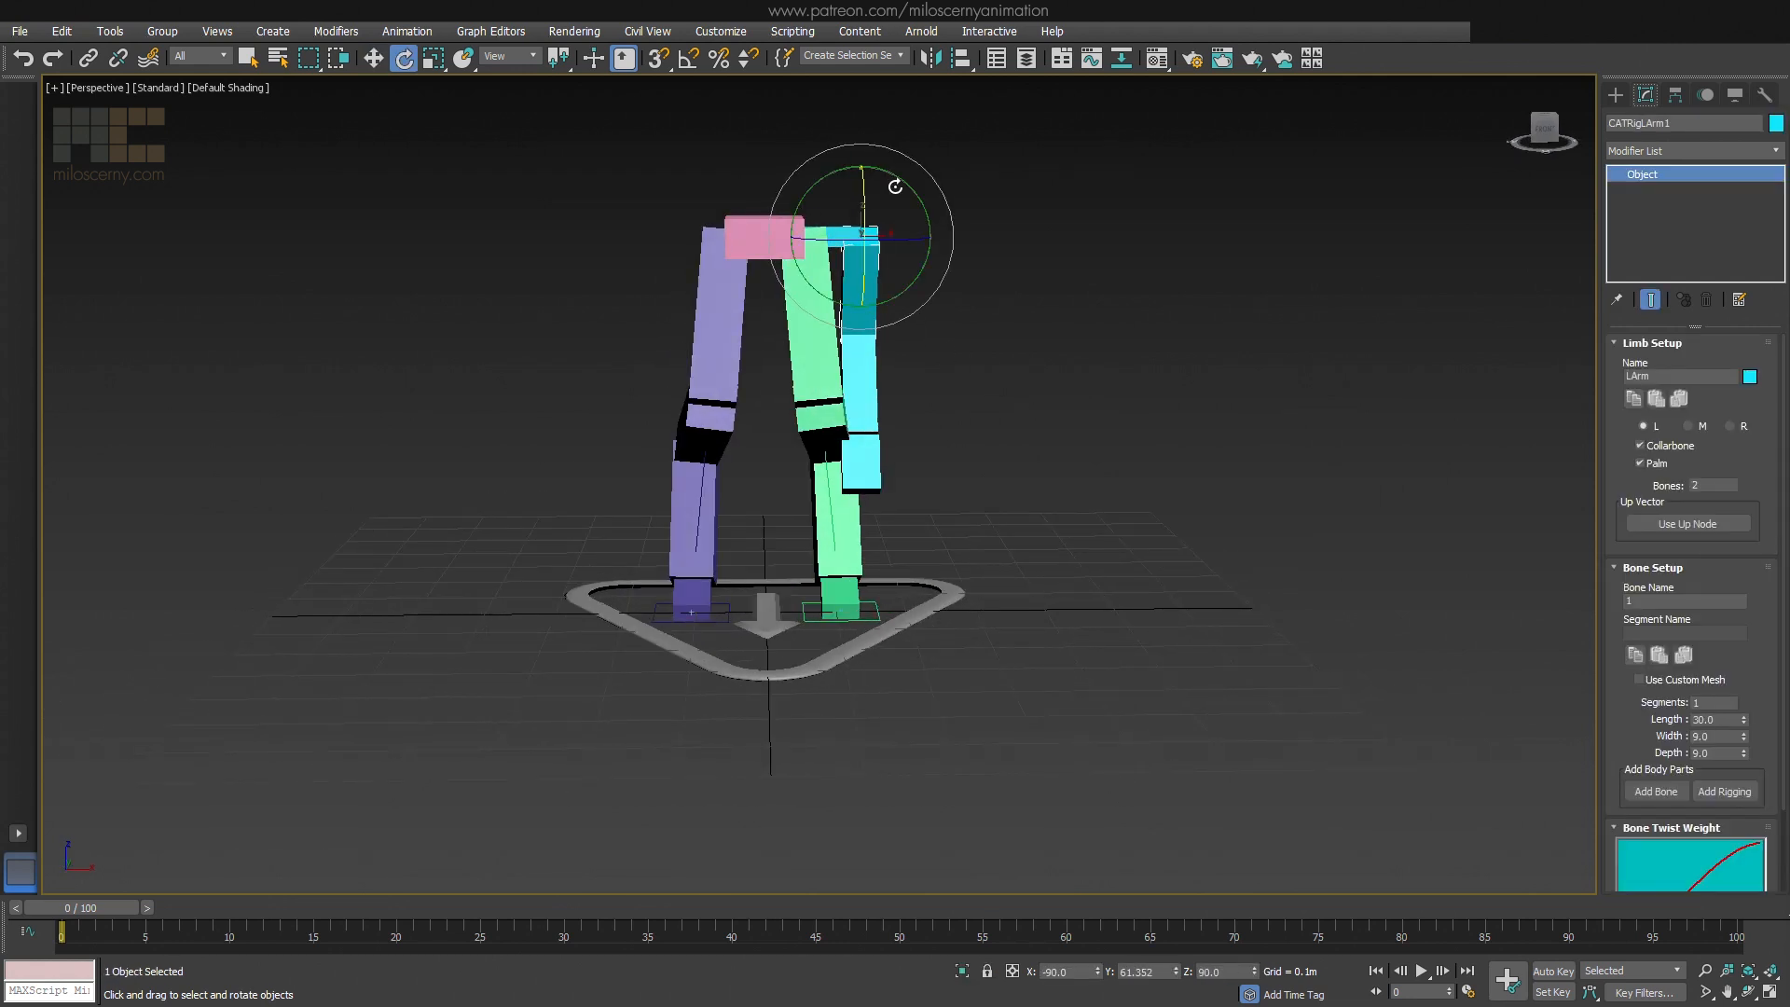
pyautogui.moveTo(896, 181); pyautogui.dragTo(814, 142)
# Move the arm's forearm bone so the arm stretches outward and down from the hub
pyautogui.keyDown('alt'); pyautogui.moveTo(1017, 272); pyautogui.dragTo(912, 333, button='middle'); pyautogui.keyUp('alt')
pyautogui.click(946, 333)
pyautogui.press('w')
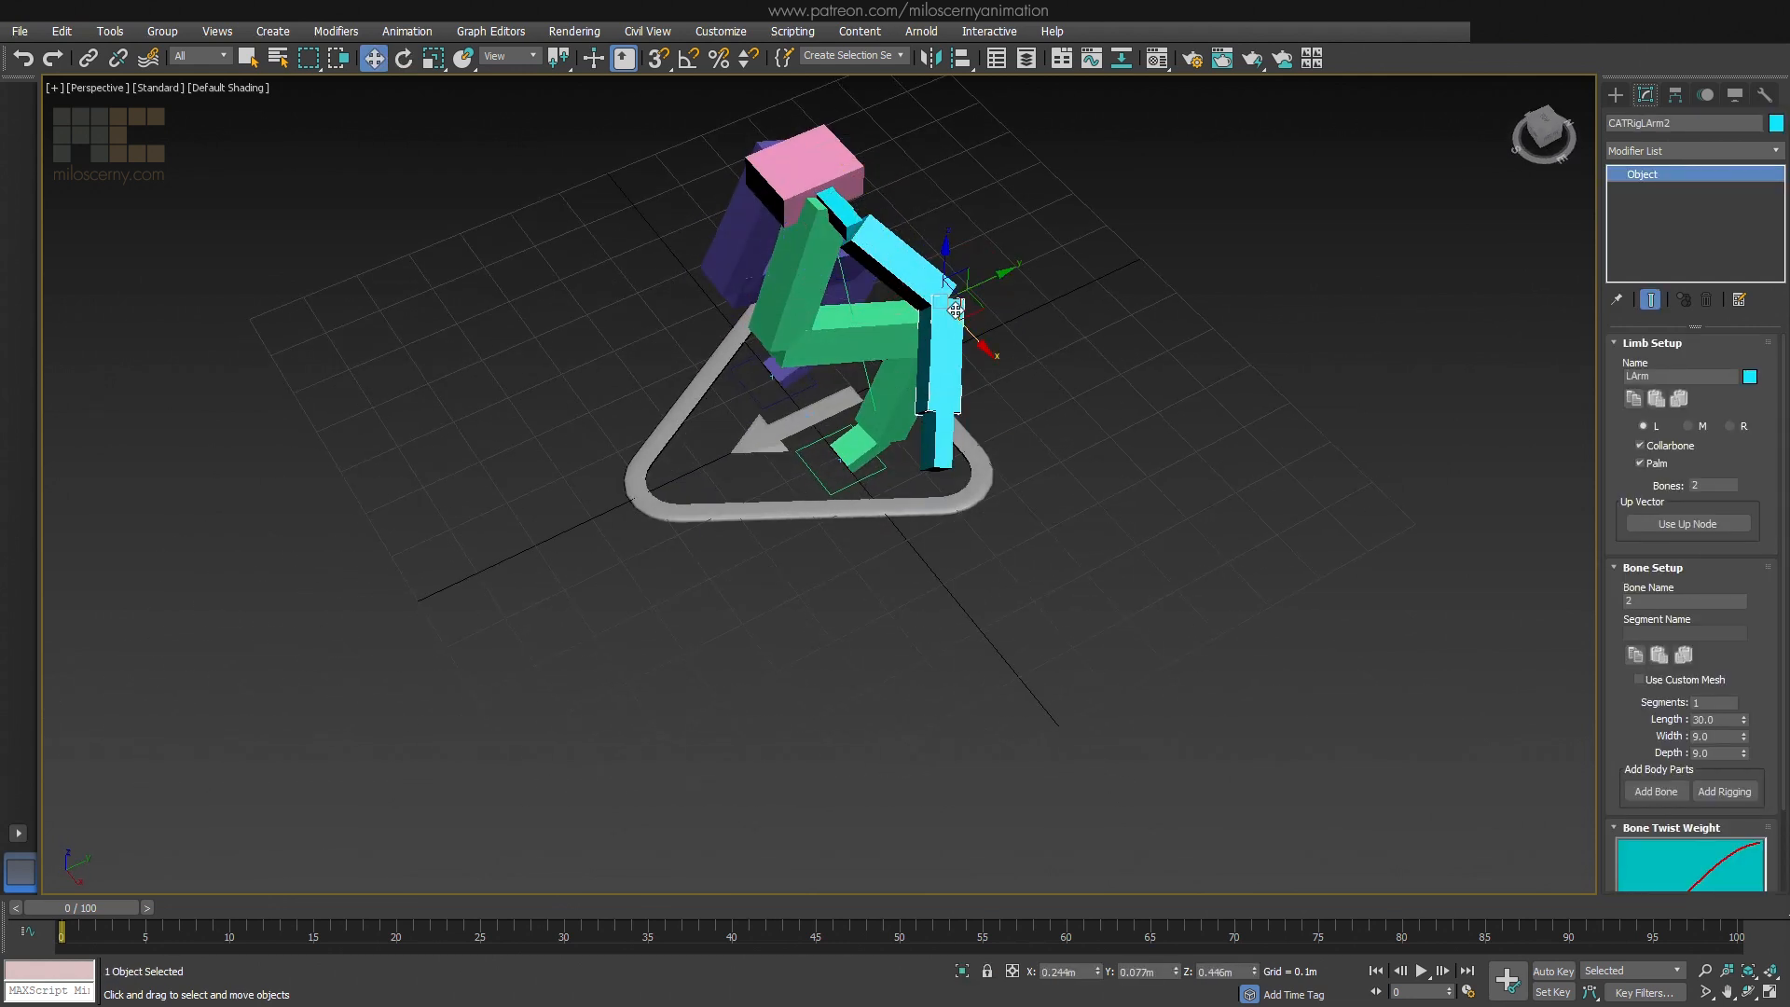
pyautogui.moveTo(935, 367)
pyautogui.mouseDown()
pyautogui.moveTo(916, 404)
pyautogui.moveTo(900, 381)
pyautogui.moveTo(919, 380)
pyautogui.mouseUp()
pyautogui.keyDown('alt'); pyautogui.moveTo(920, 382); pyautogui.dragTo(947, 264, button='middle'); pyautogui.keyUp('alt')
# Add a second arm to the pelvis hub, on the opposite side of the first arm
pyautogui.click(809, 290)
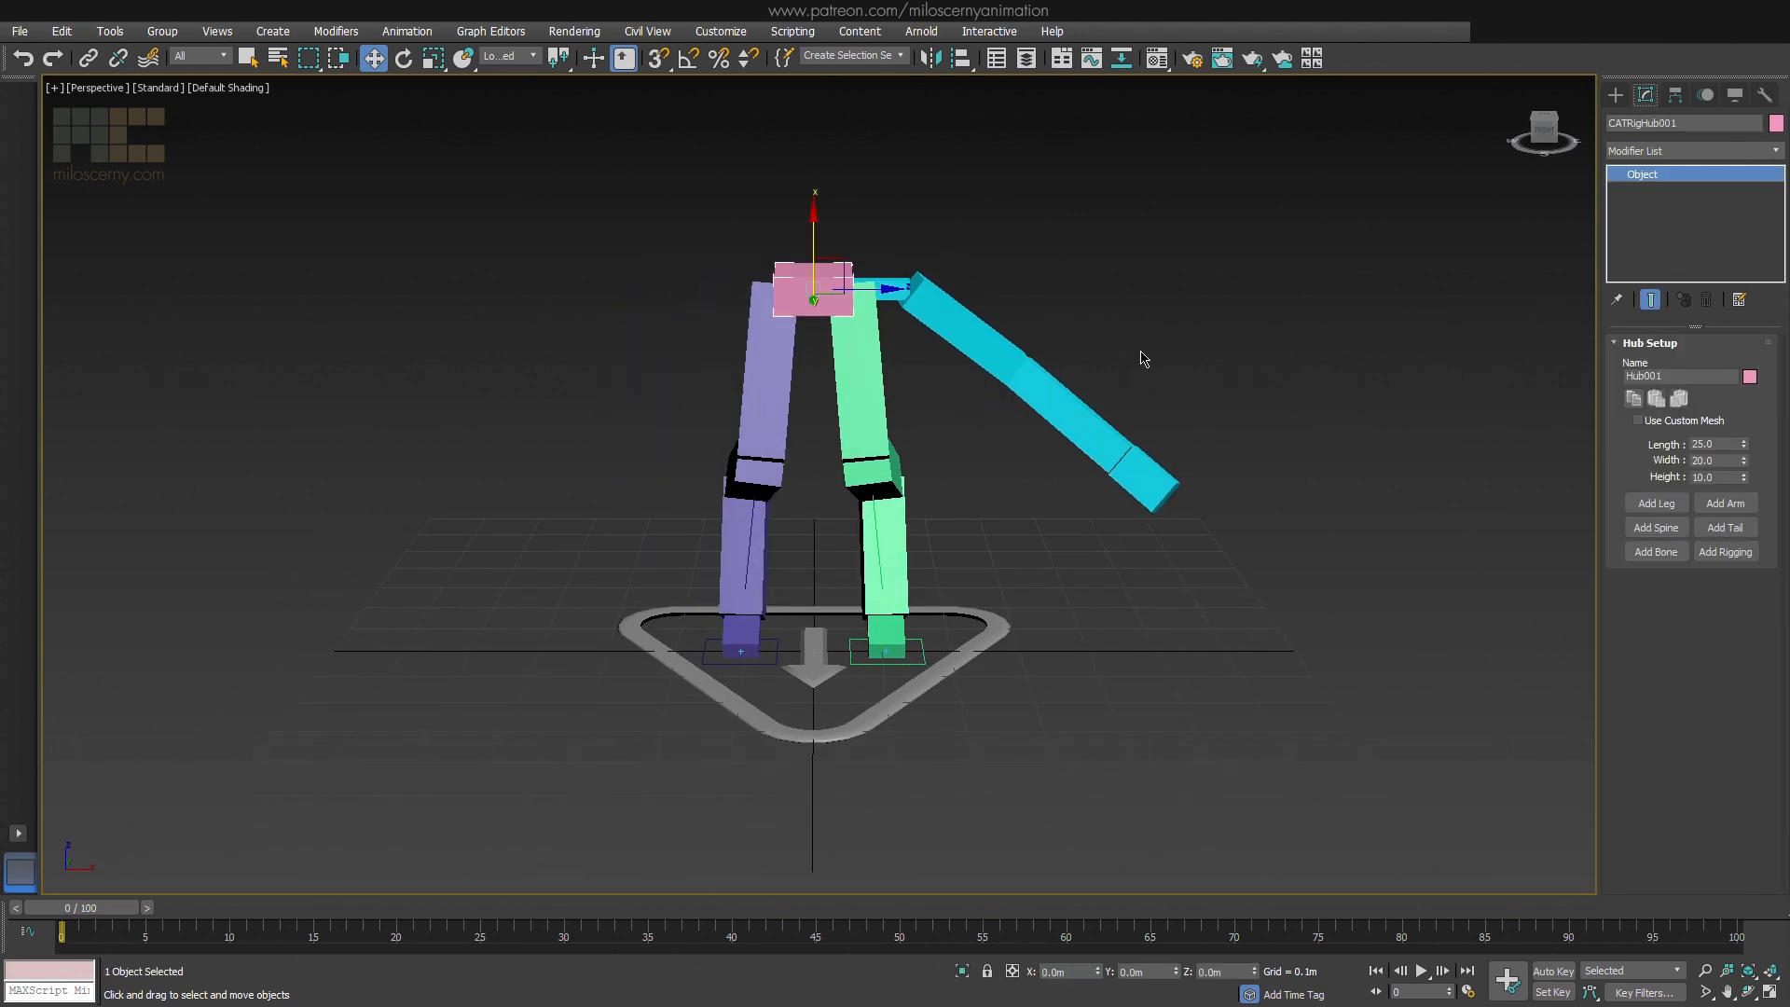
pyautogui.click(1725, 504)
pyautogui.keyDown('alt'); pyautogui.moveTo(1267, 412); pyautogui.dragTo(1230, 426, button='middle'); pyautogui.keyUp('alt')
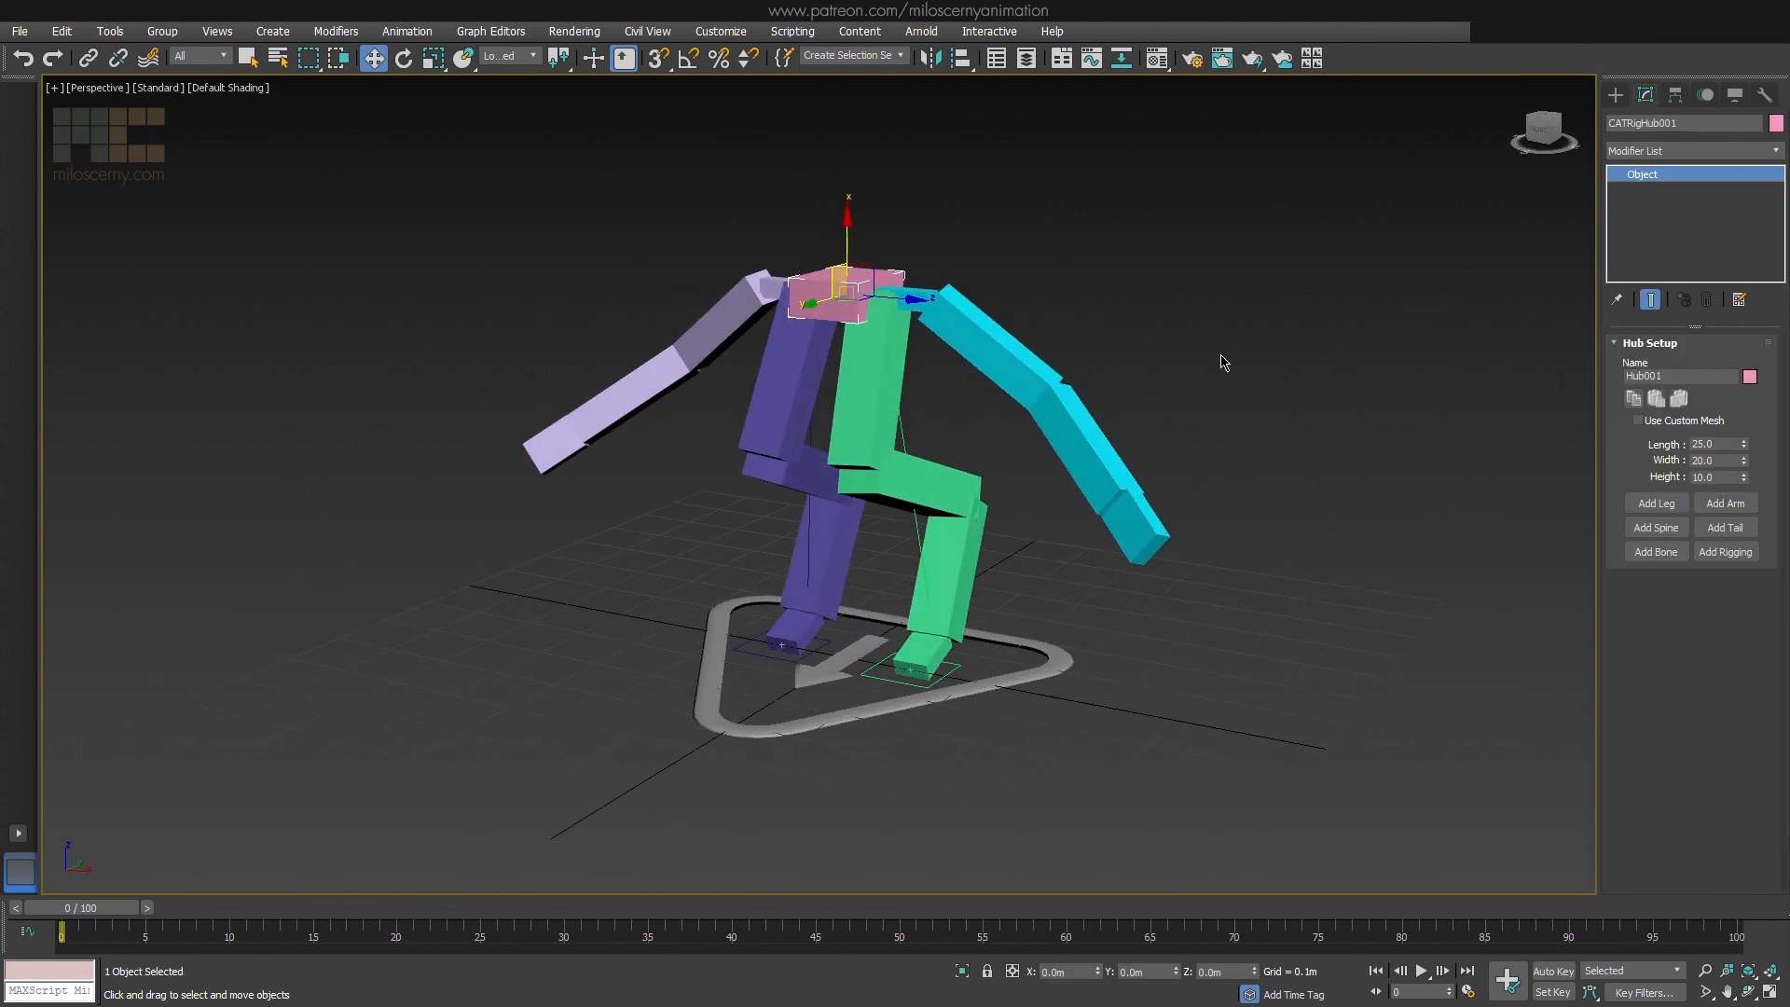
# Add a spine to the pelvis hub and arch it forward by rotating and moving the hub at its end
pyautogui.click(1647, 527)
pyautogui.moveTo(1224, 280); pyautogui.dragTo(1228, 448, button='middle')
pyautogui.click(892, 231)
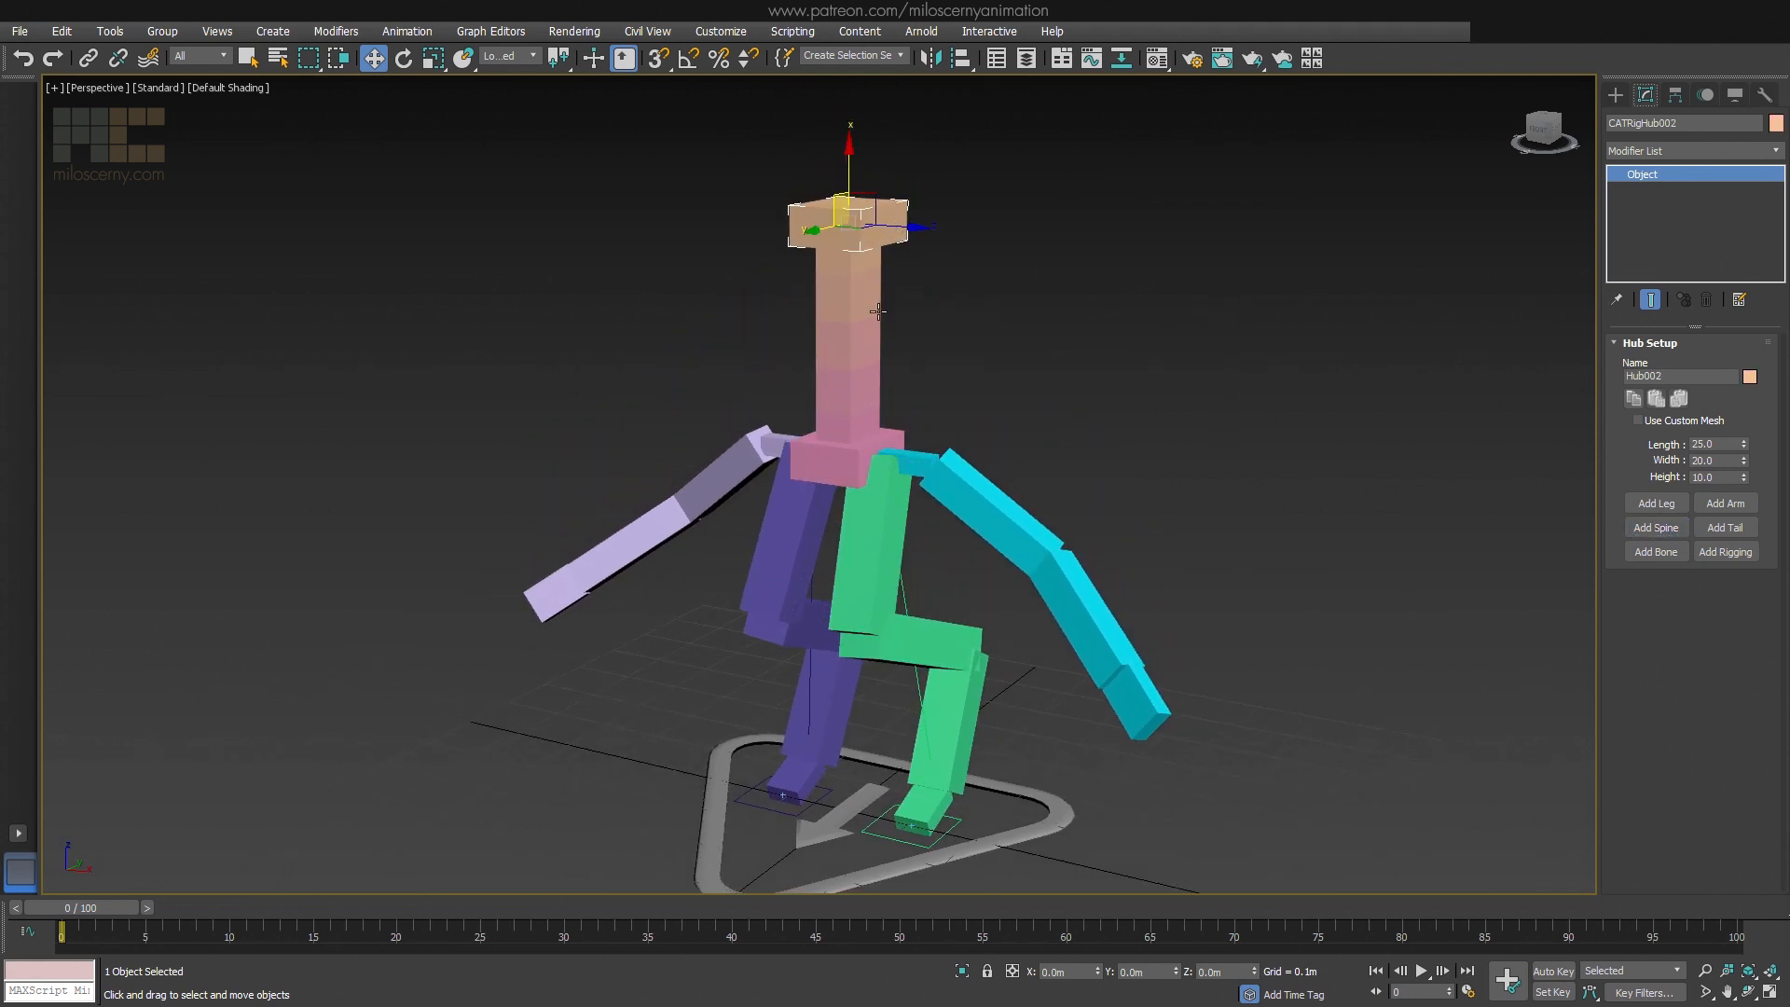
pyautogui.keyDown('alt'); pyautogui.moveTo(990, 370); pyautogui.dragTo(898, 355, button='middle'); pyautogui.keyUp('alt')
pyautogui.moveTo(828, 196); pyautogui.dragTo(497, 435)
pyautogui.press('e')
pyautogui.press('w')
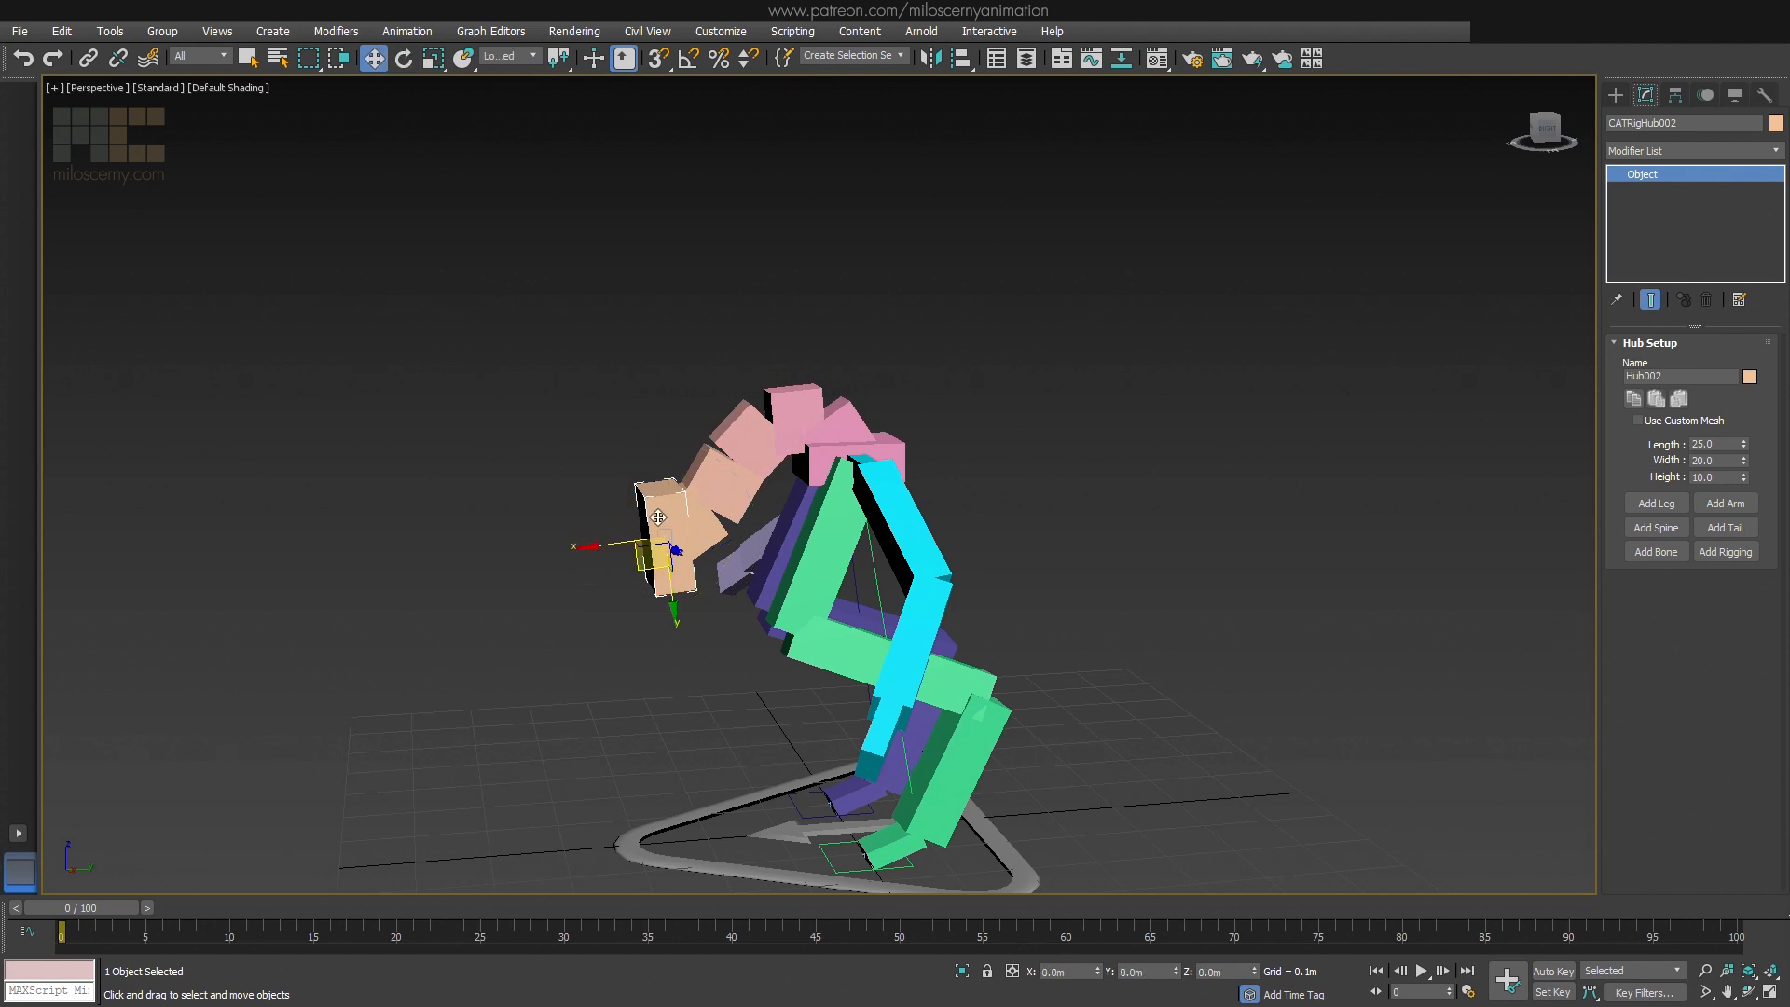
pyautogui.moveTo(662, 550); pyautogui.dragTo(597, 418)
pyautogui.moveTo(694, 444); pyautogui.dragTo(1025, 454, button='middle')
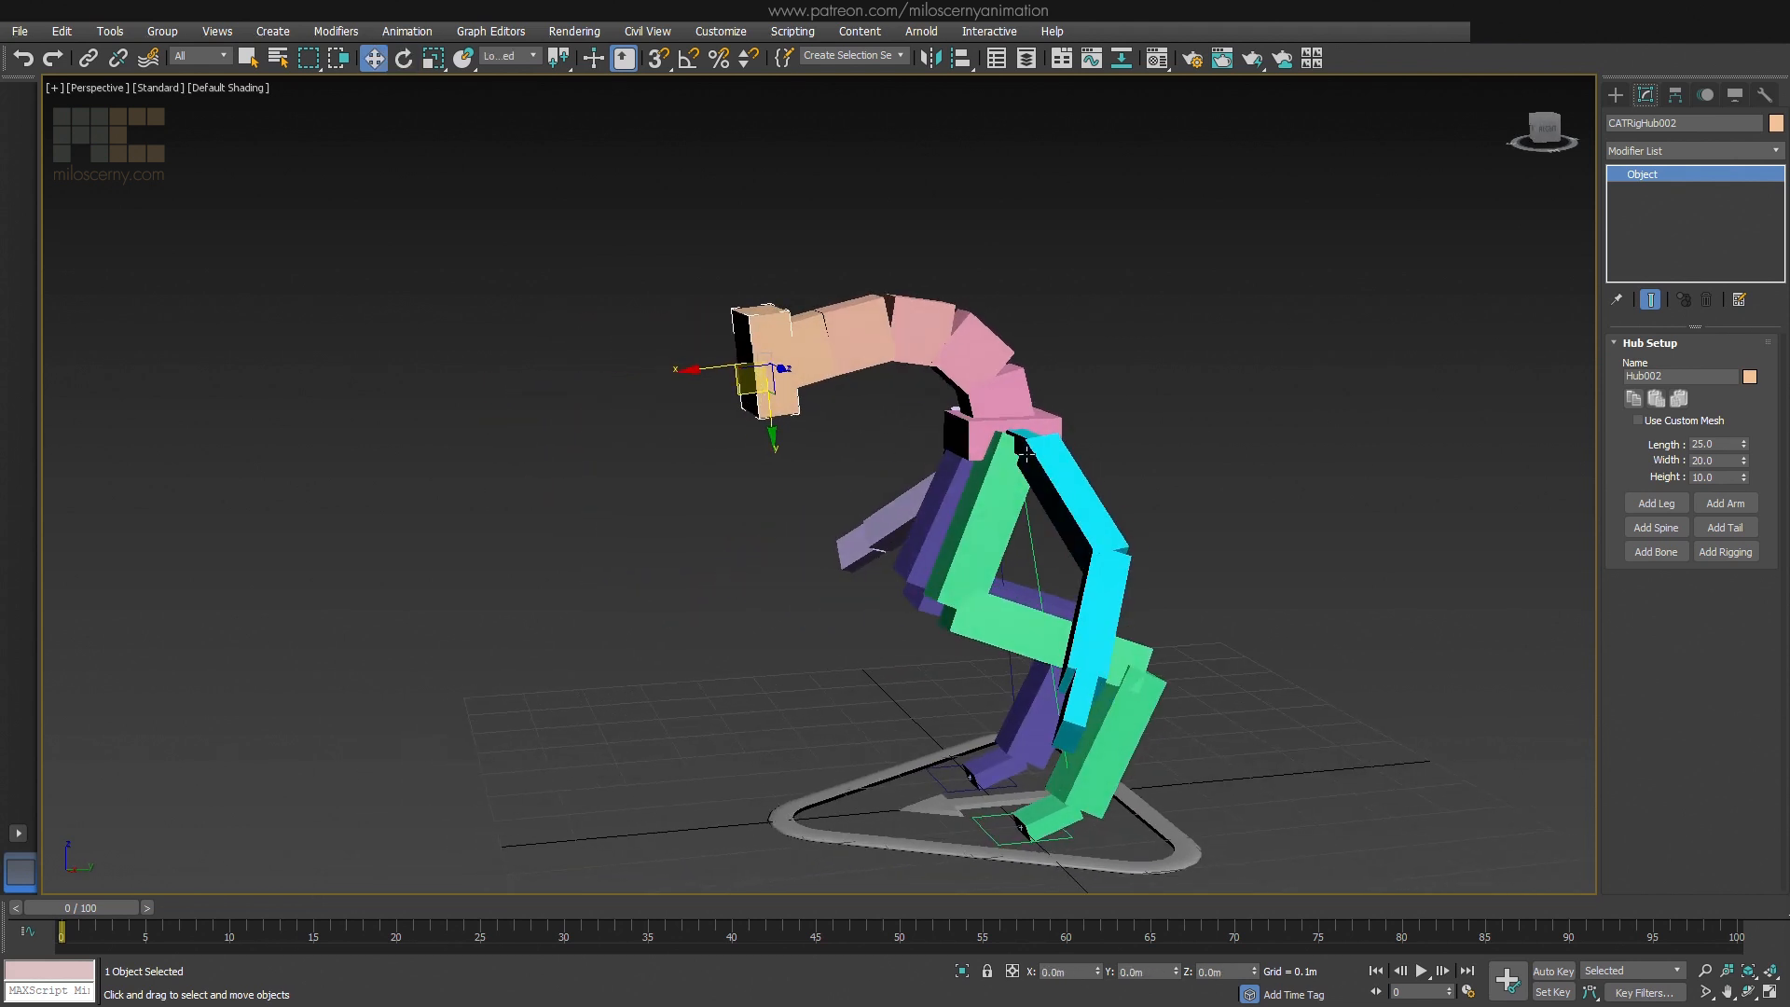
# Add a pair of arms to the hub at the end of the arched spine
pyautogui.click(1715, 505)
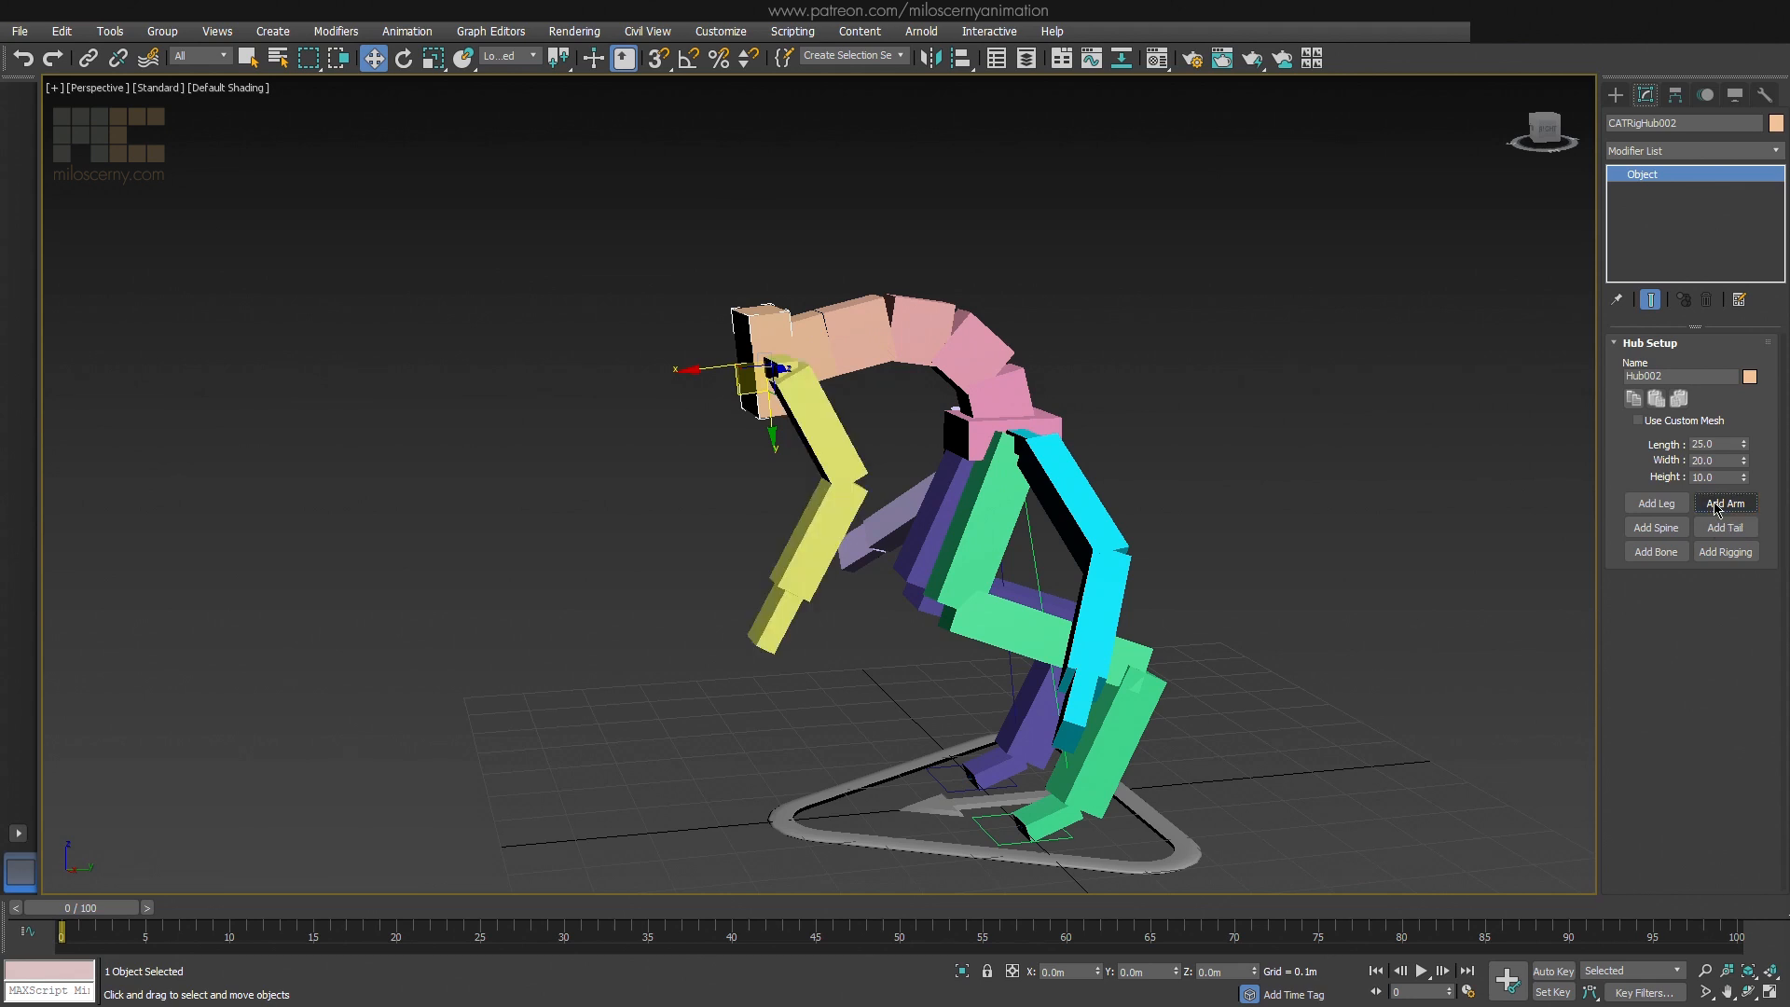
pyautogui.click(1718, 510)
pyautogui.keyDown('alt'); pyautogui.moveTo(783, 410); pyautogui.dragTo(1036, 356, button='middle'); pyautogui.keyUp('alt')
# Add another spine to the orange middle hub and bend it forward and down by rotating and moving its end hub
pyautogui.click(1656, 526)
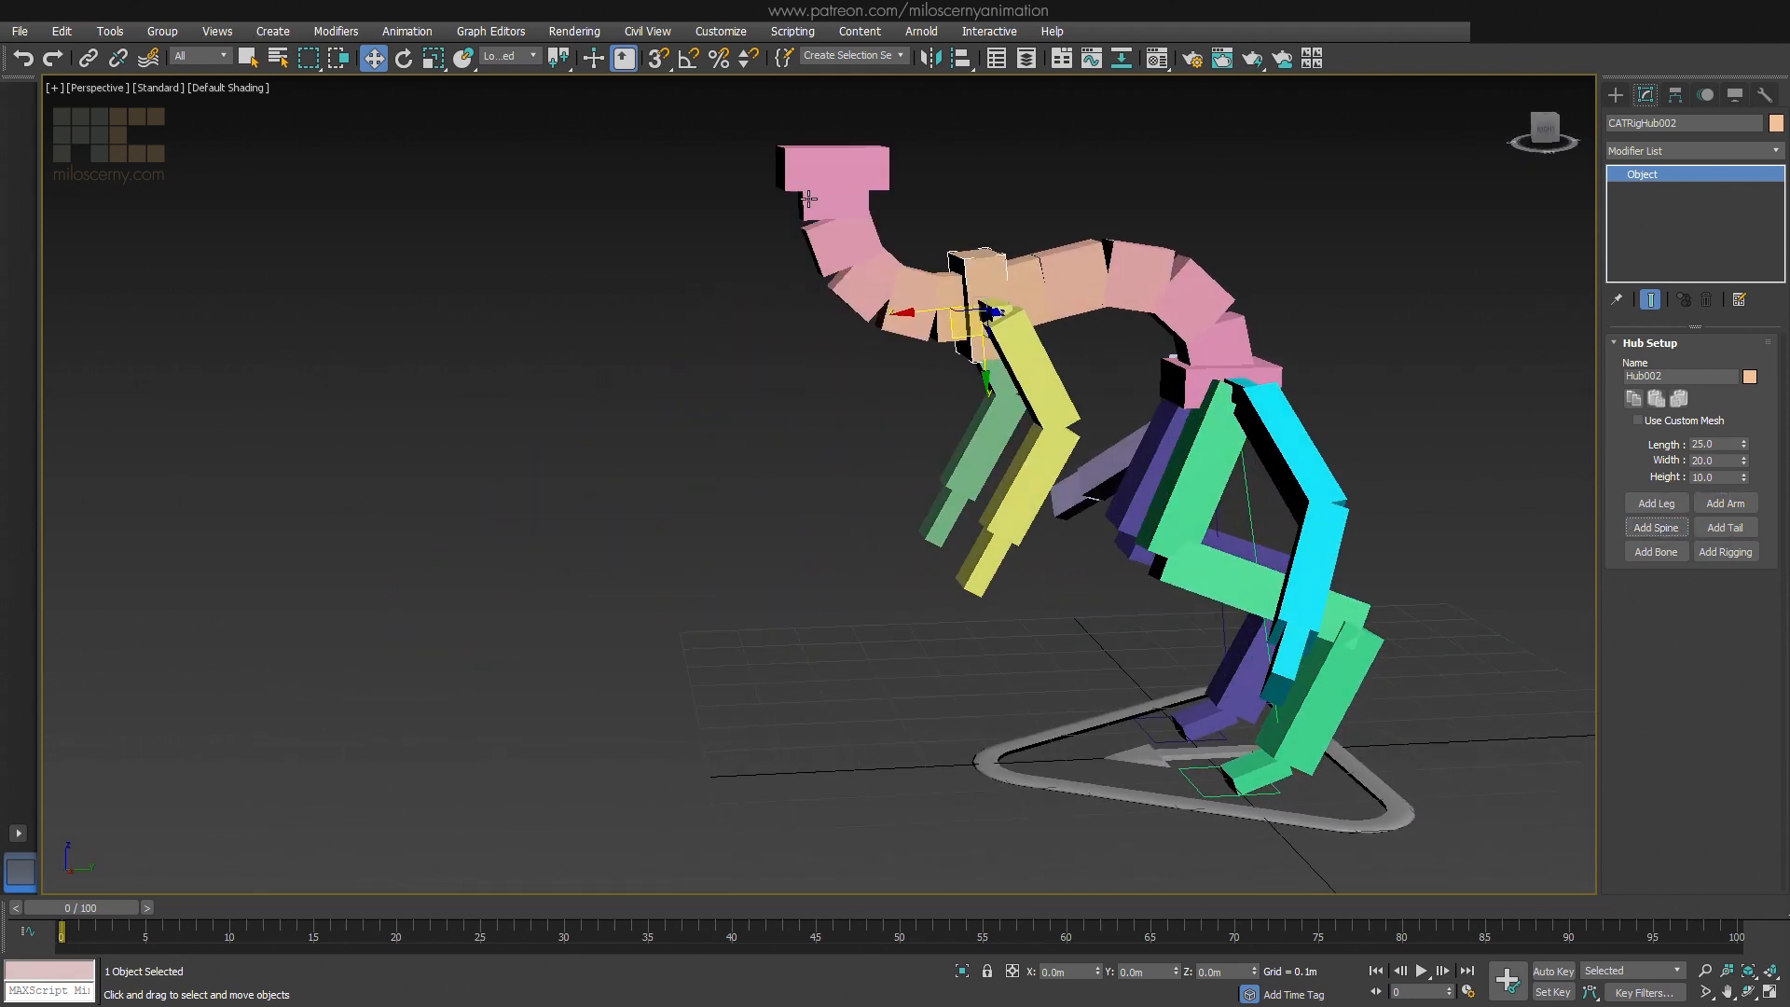
pyautogui.click(808, 199)
pyautogui.press('e')
pyautogui.moveTo(791, 209); pyautogui.dragTo(885, 528)
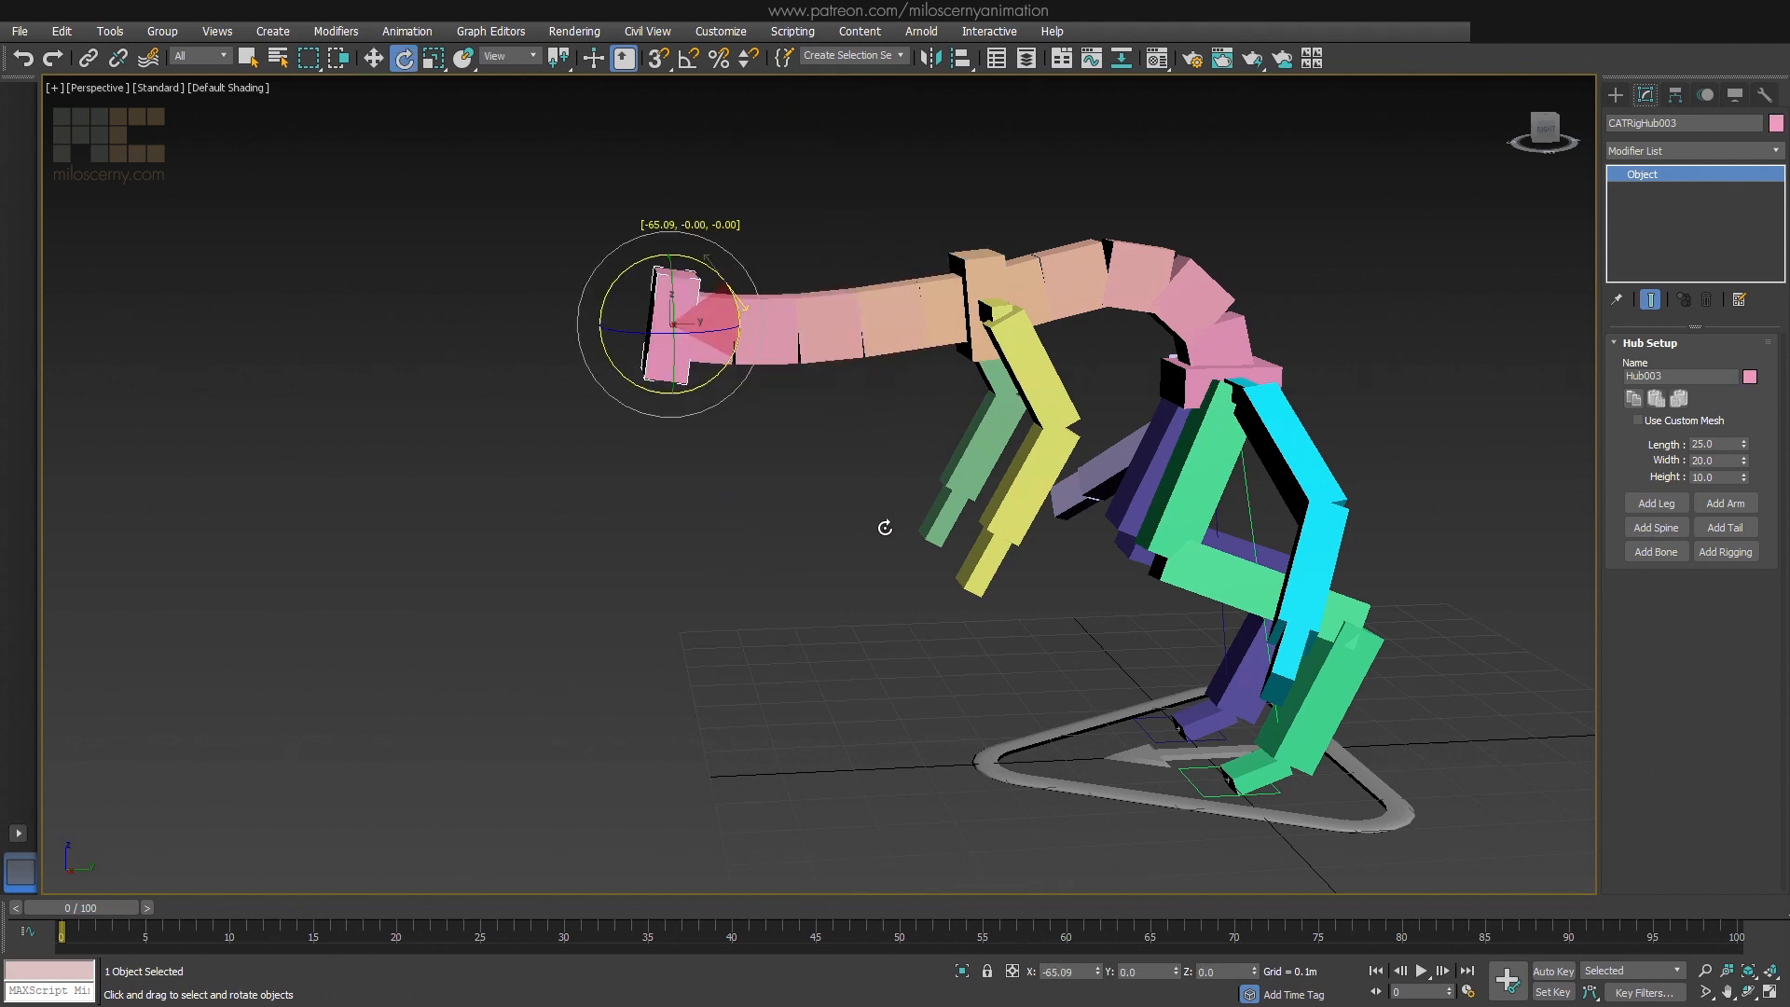
pyautogui.press('w')
pyautogui.moveTo(673, 323); pyautogui.dragTo(718, 481)
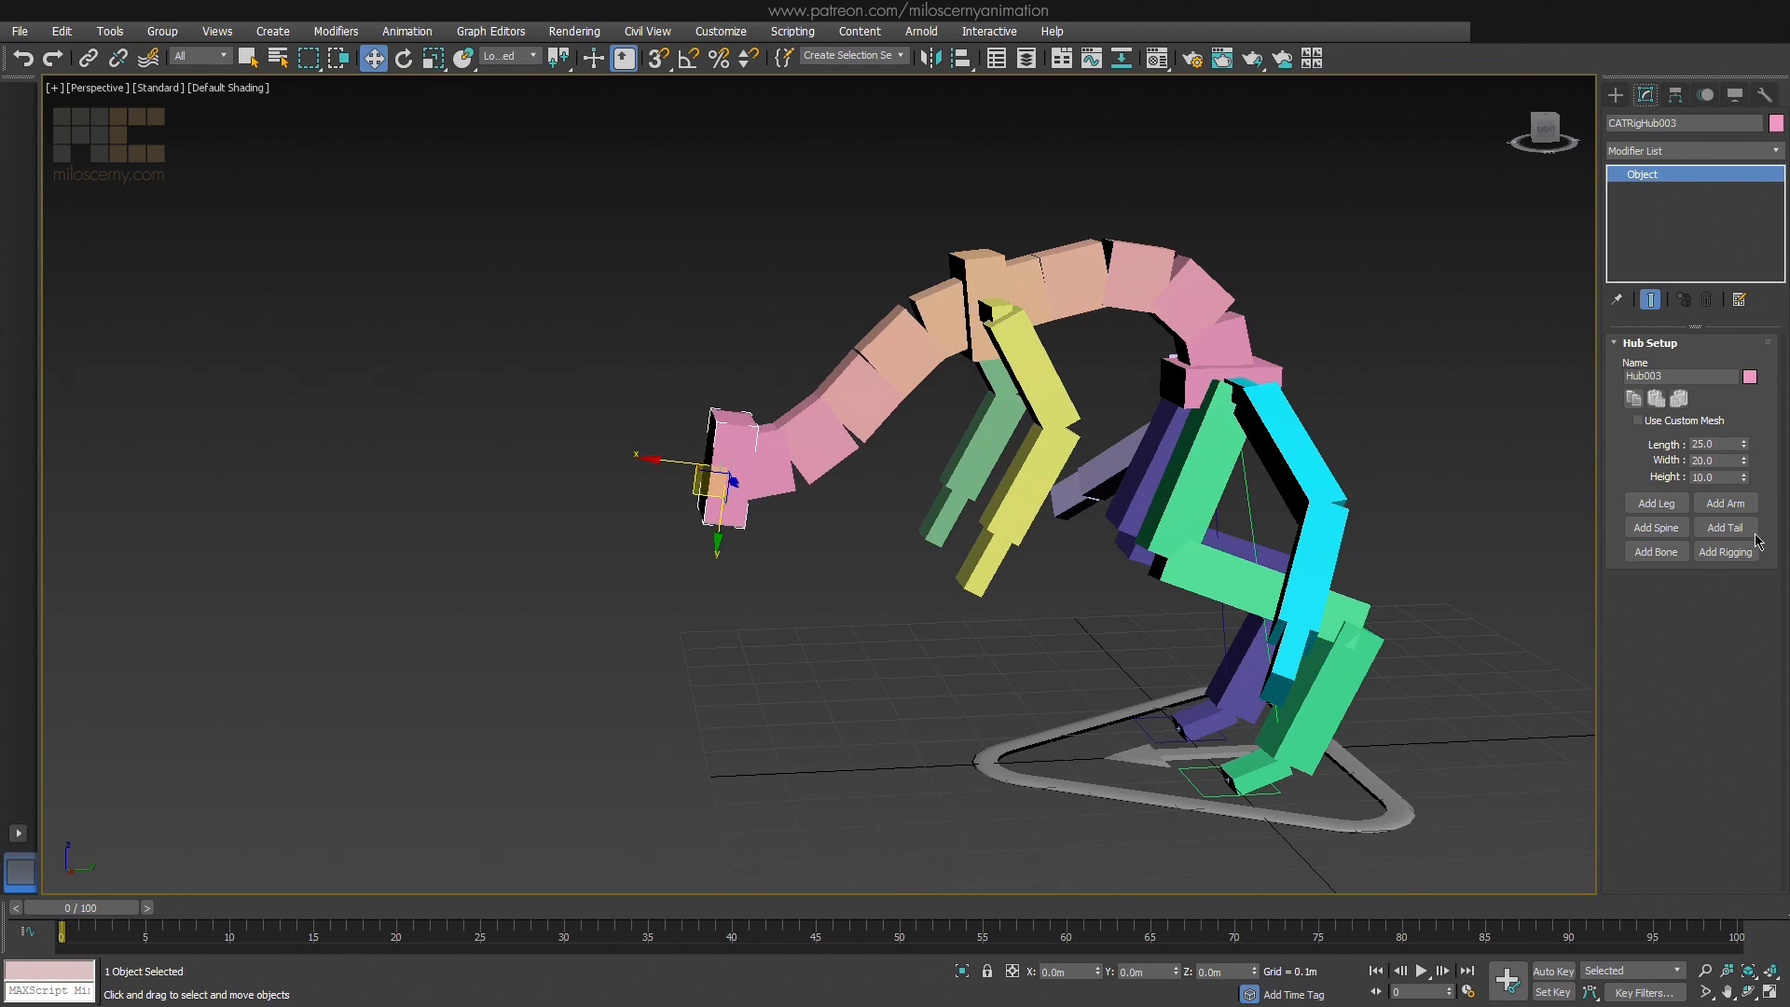
# Add a pair of legs to the hub at the front end of the second spine
pyautogui.click(1669, 505)
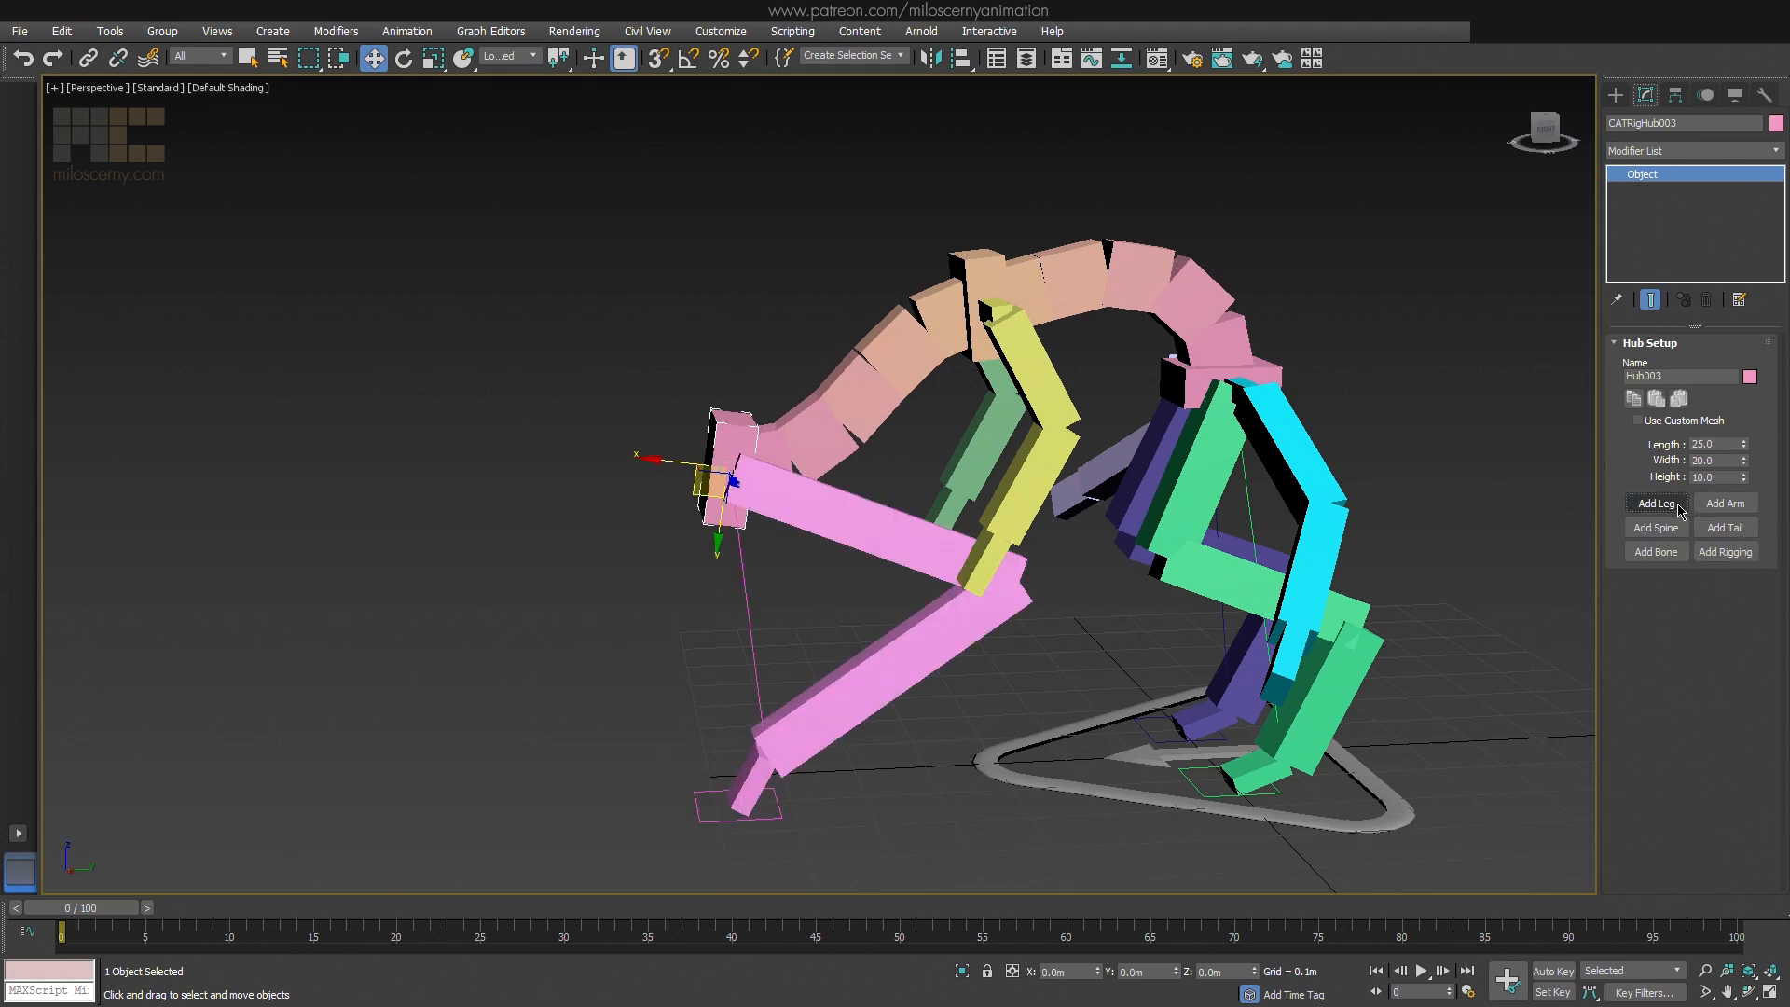
pyautogui.click(1669, 504)
pyautogui.moveTo(988, 504)
pyautogui.keyDown('alt'); pyautogui.mouseDown(button='middle')
pyautogui.moveTo(859, 497)
pyautogui.moveTo(963, 501)
pyautogui.mouseUp(button='middle'); pyautogui.keyUp('alt')
# Add a third spine to the front hub and raise its end hub to form an upright neck
pyautogui.click(1655, 528)
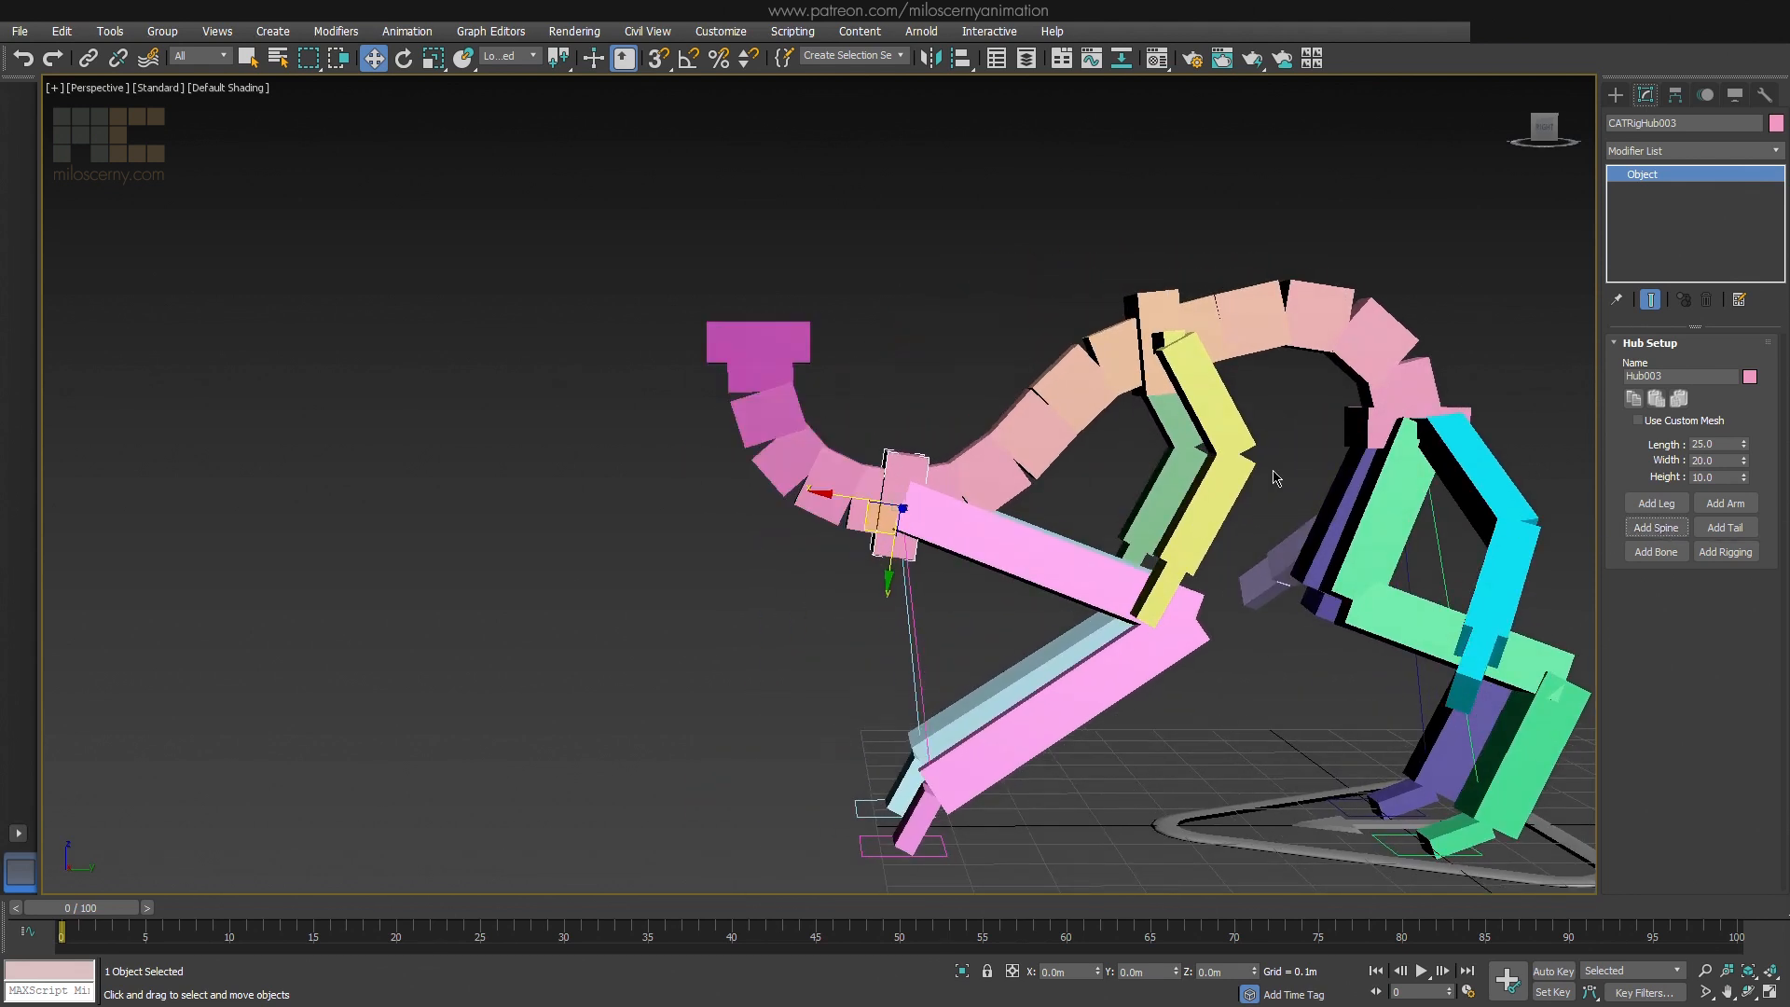
pyautogui.click(783, 331)
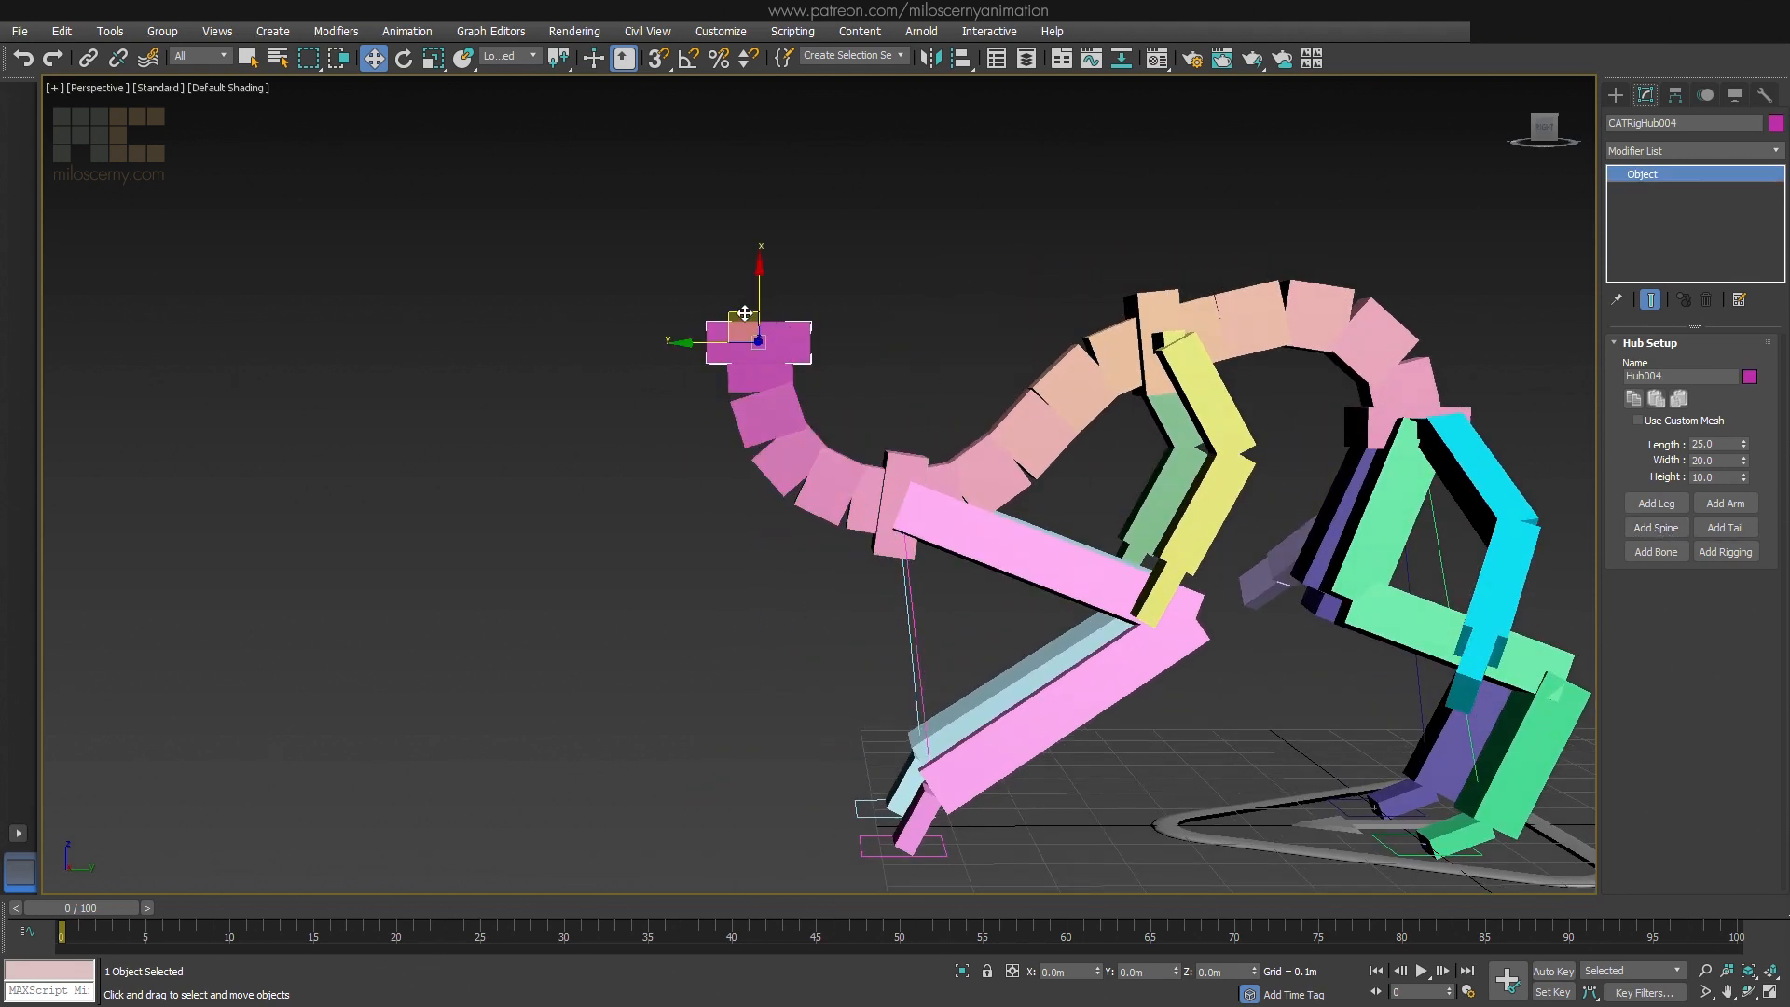
pyautogui.moveTo(743, 316); pyautogui.dragTo(721, 246)
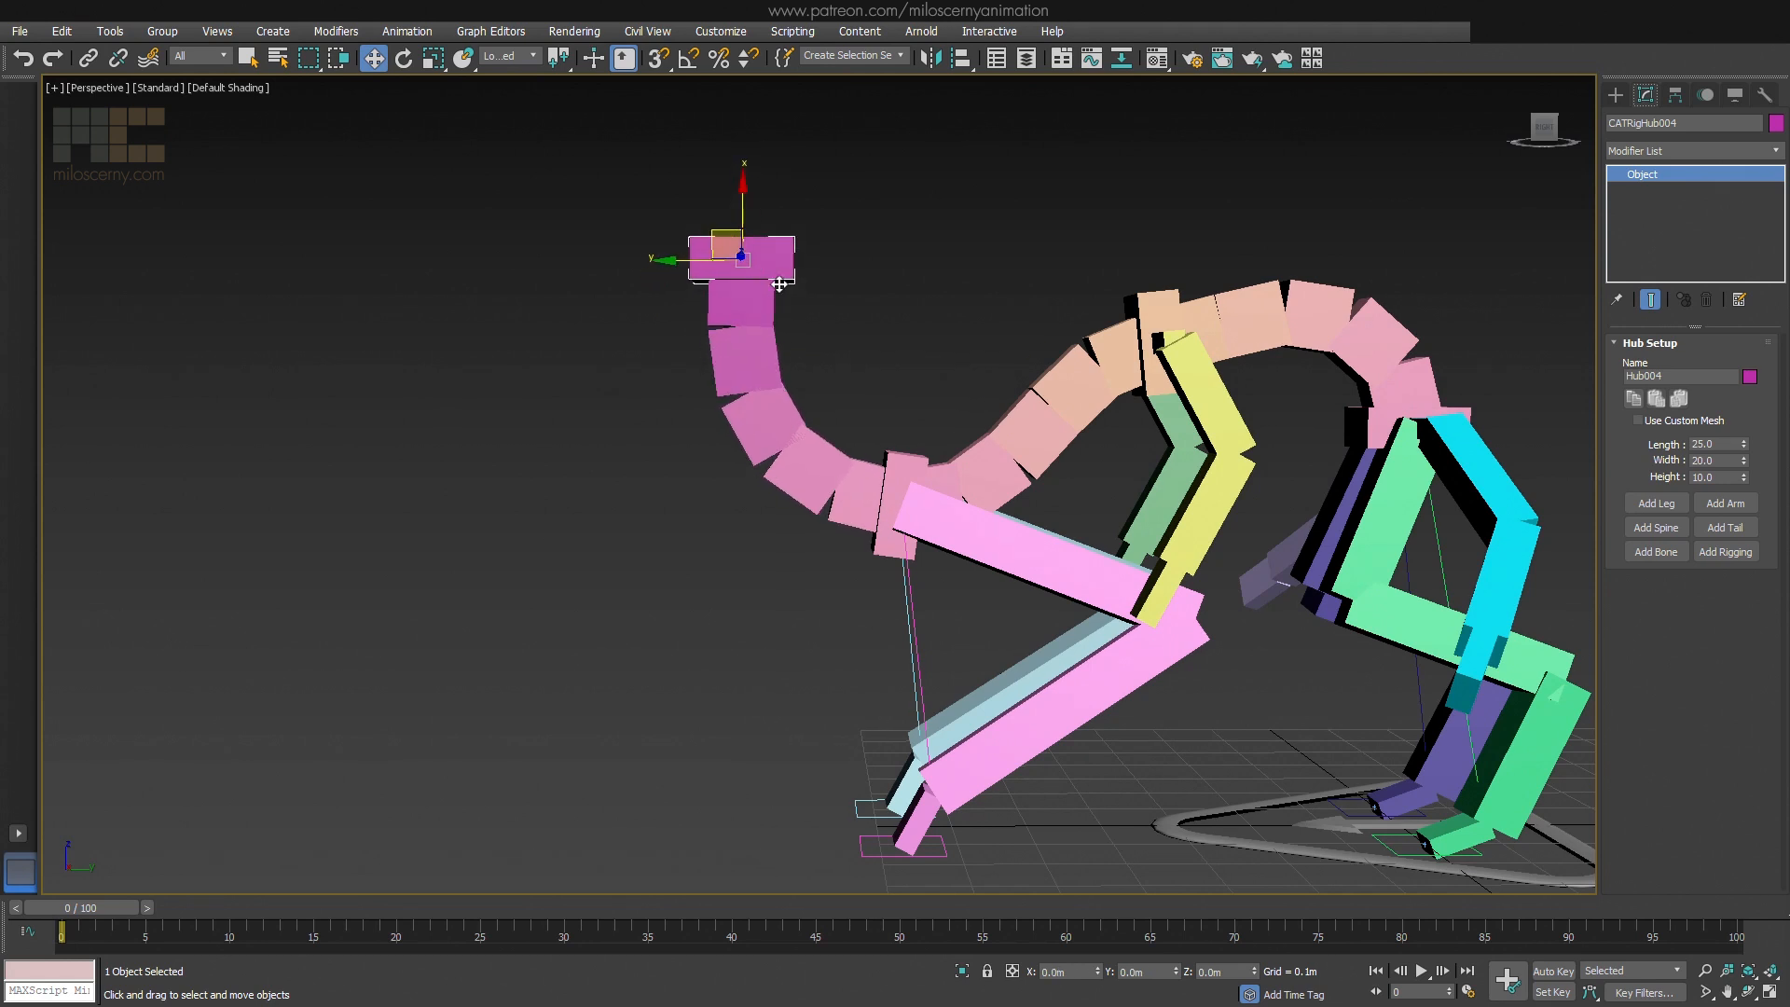
pyautogui.keyDown('alt'); pyautogui.moveTo(802, 373); pyautogui.dragTo(1231, 389, button='middle'); pyautogui.keyUp('alt')
pyautogui.moveTo(933, 385); pyautogui.dragTo(1306, 394, button='middle')
pyautogui.click(1306, 394)
# Add a tail to the pelvis hub and rotate its first bone so the tail extends backward, nearly horizontal
pyautogui.click(667, 363)
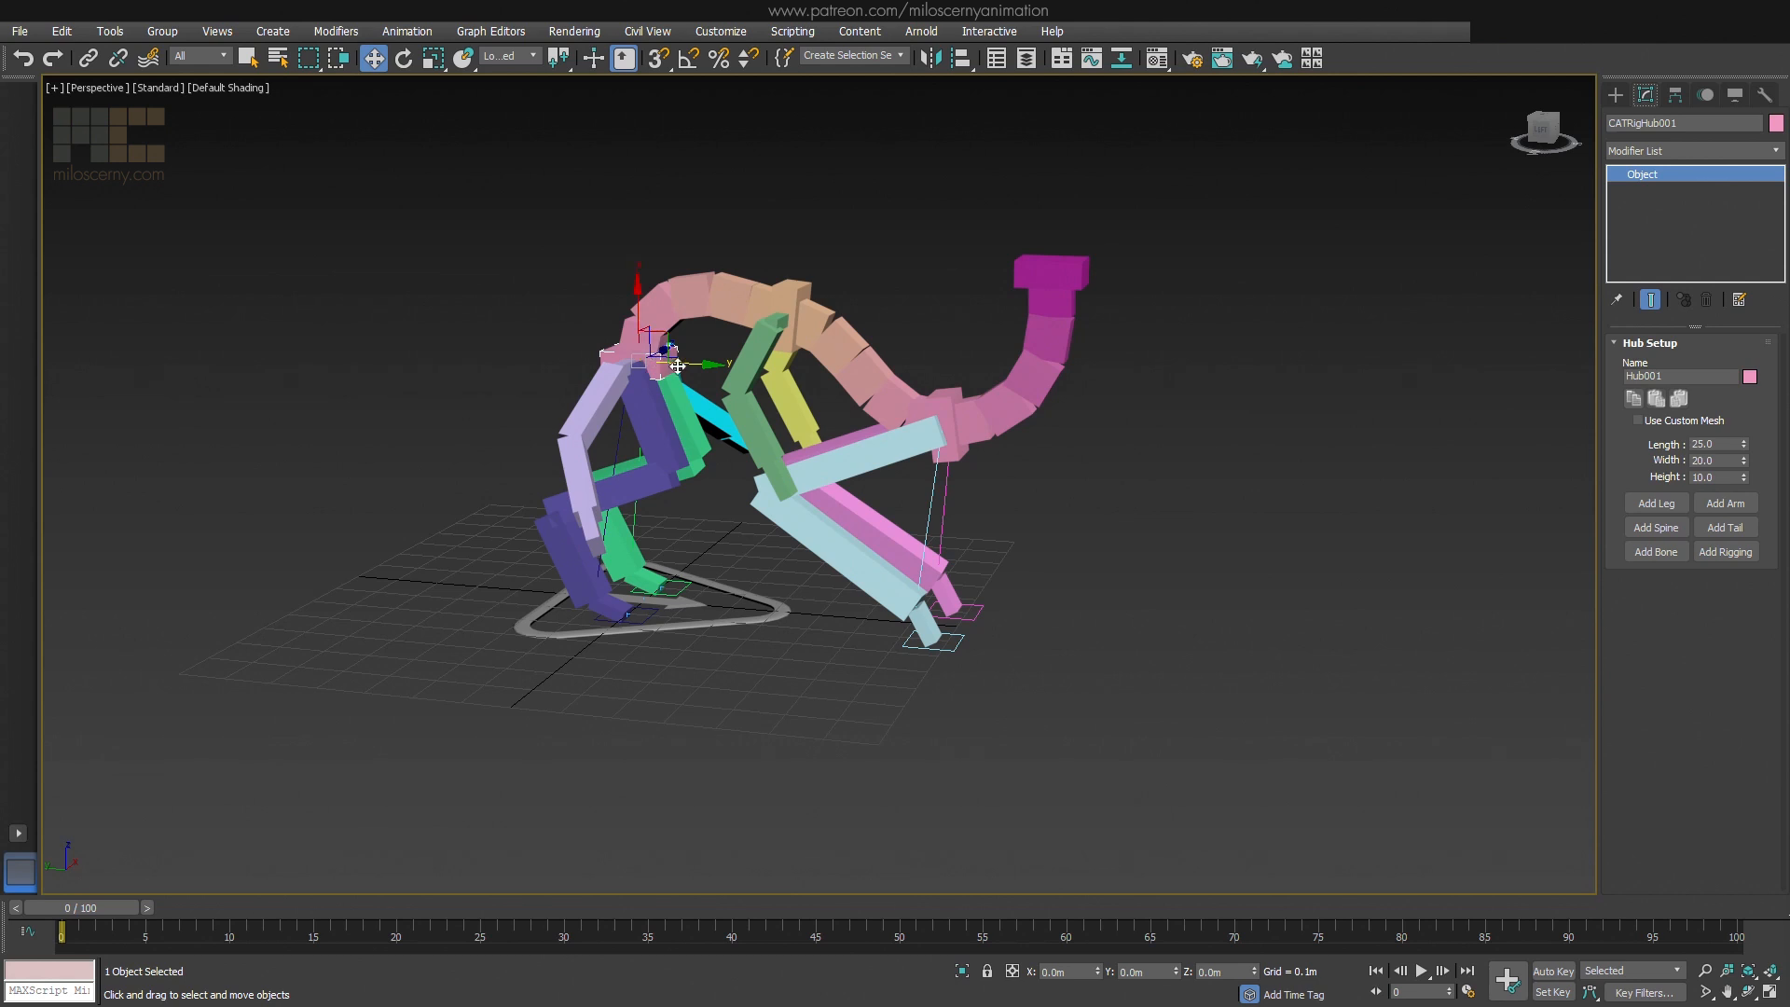
pyautogui.click(1711, 529)
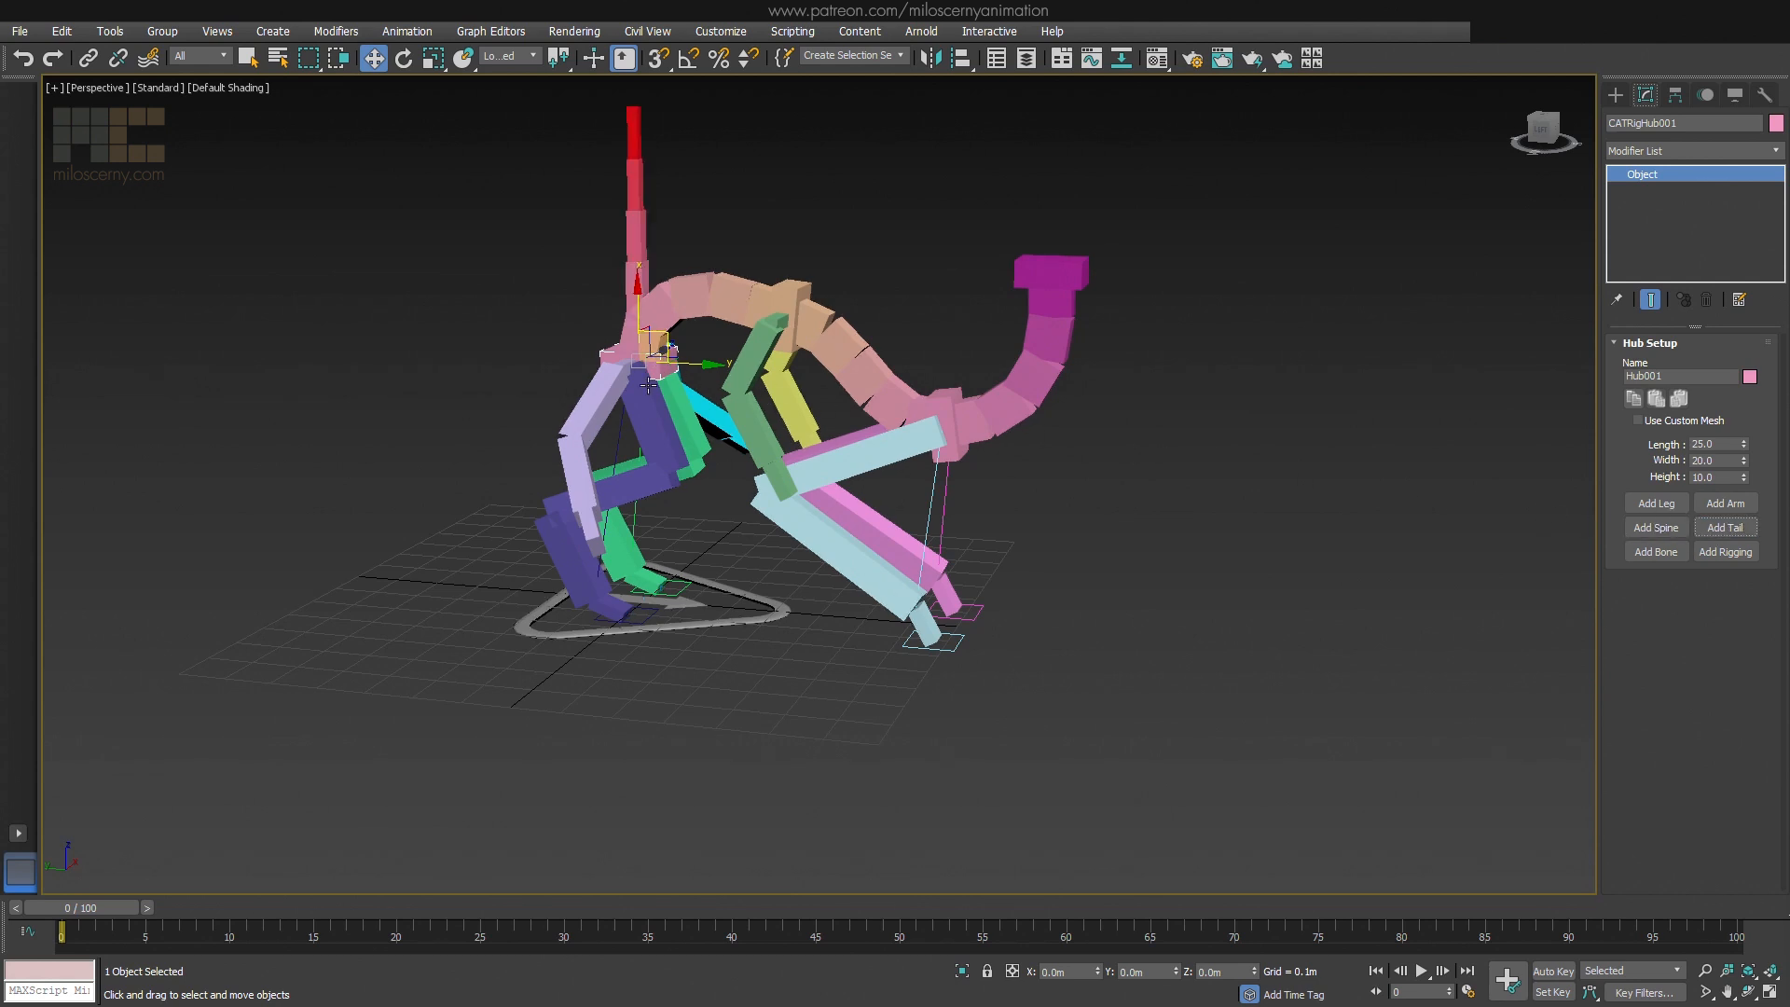
pyautogui.scroll(5, 916, 417)
pyautogui.press('F3')
pyautogui.click(919, 415)
pyautogui.press('F3')
pyautogui.press('e')
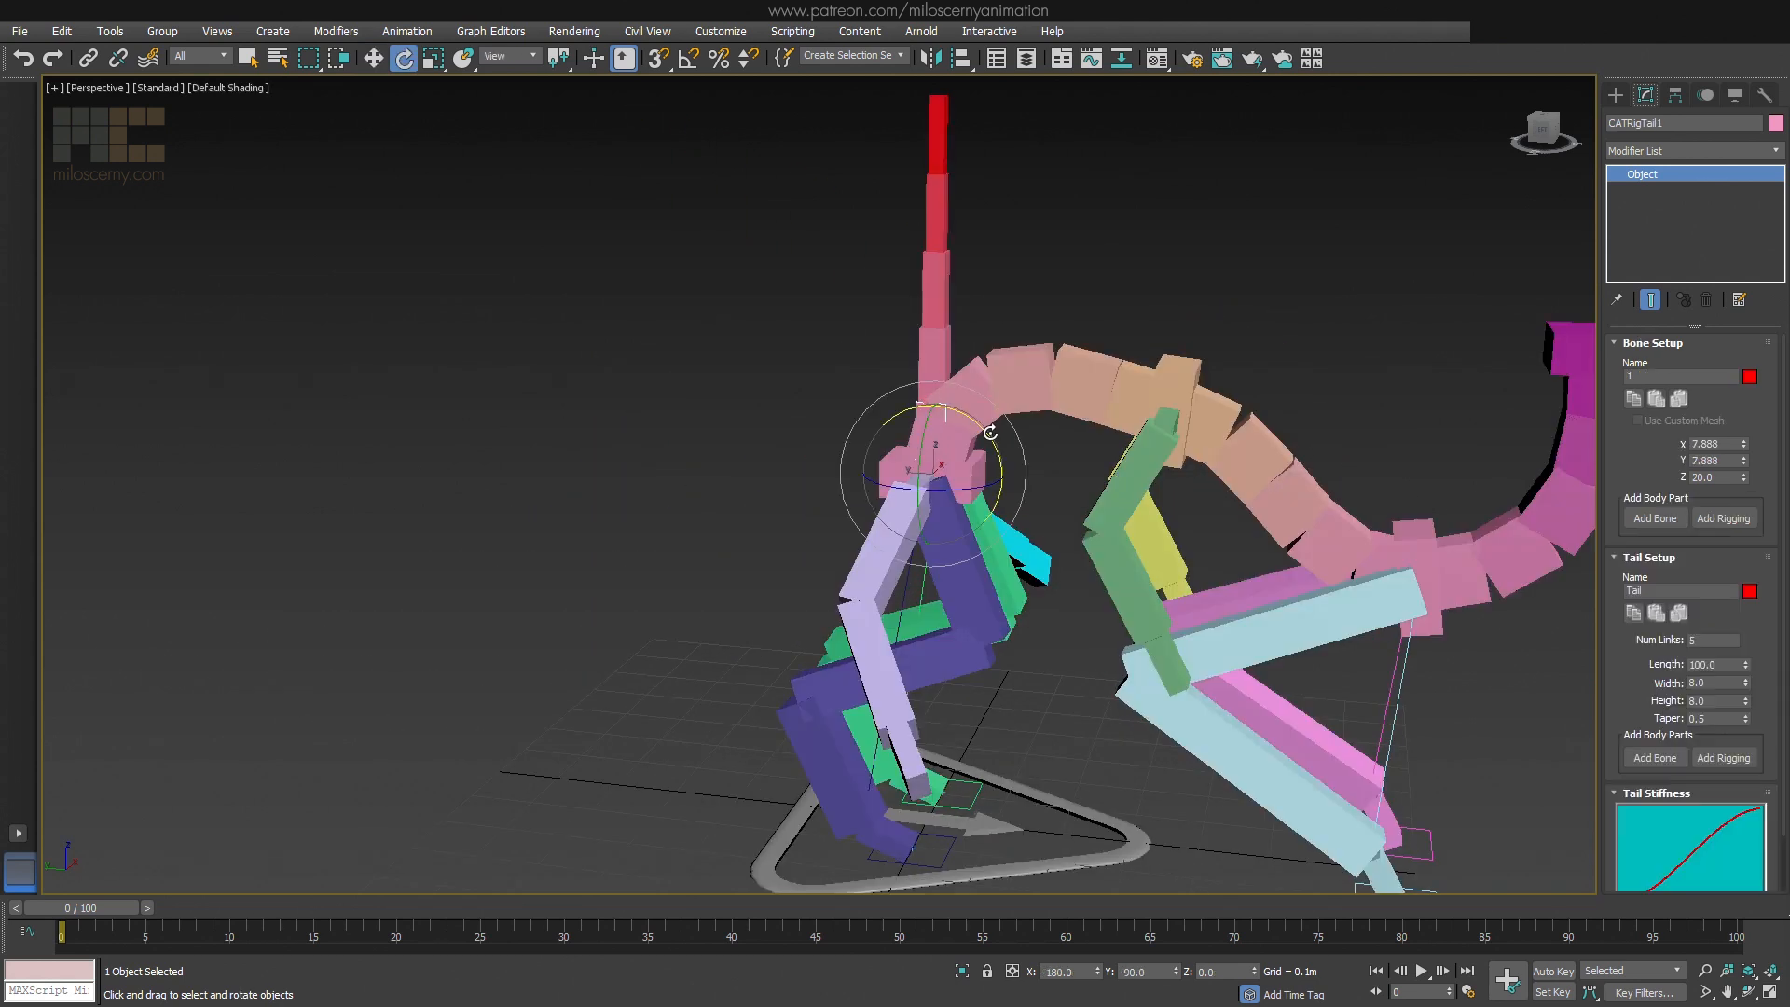
pyautogui.moveTo(925, 415); pyautogui.dragTo(576, 488)
pyautogui.keyDown('alt'); pyautogui.moveTo(737, 512); pyautogui.dragTo(816, 494, button='middle'); pyautogui.keyUp('alt')
# Rotate the remaining tail bones together so the tail curls upward
pyautogui.doubleClick(832, 492)
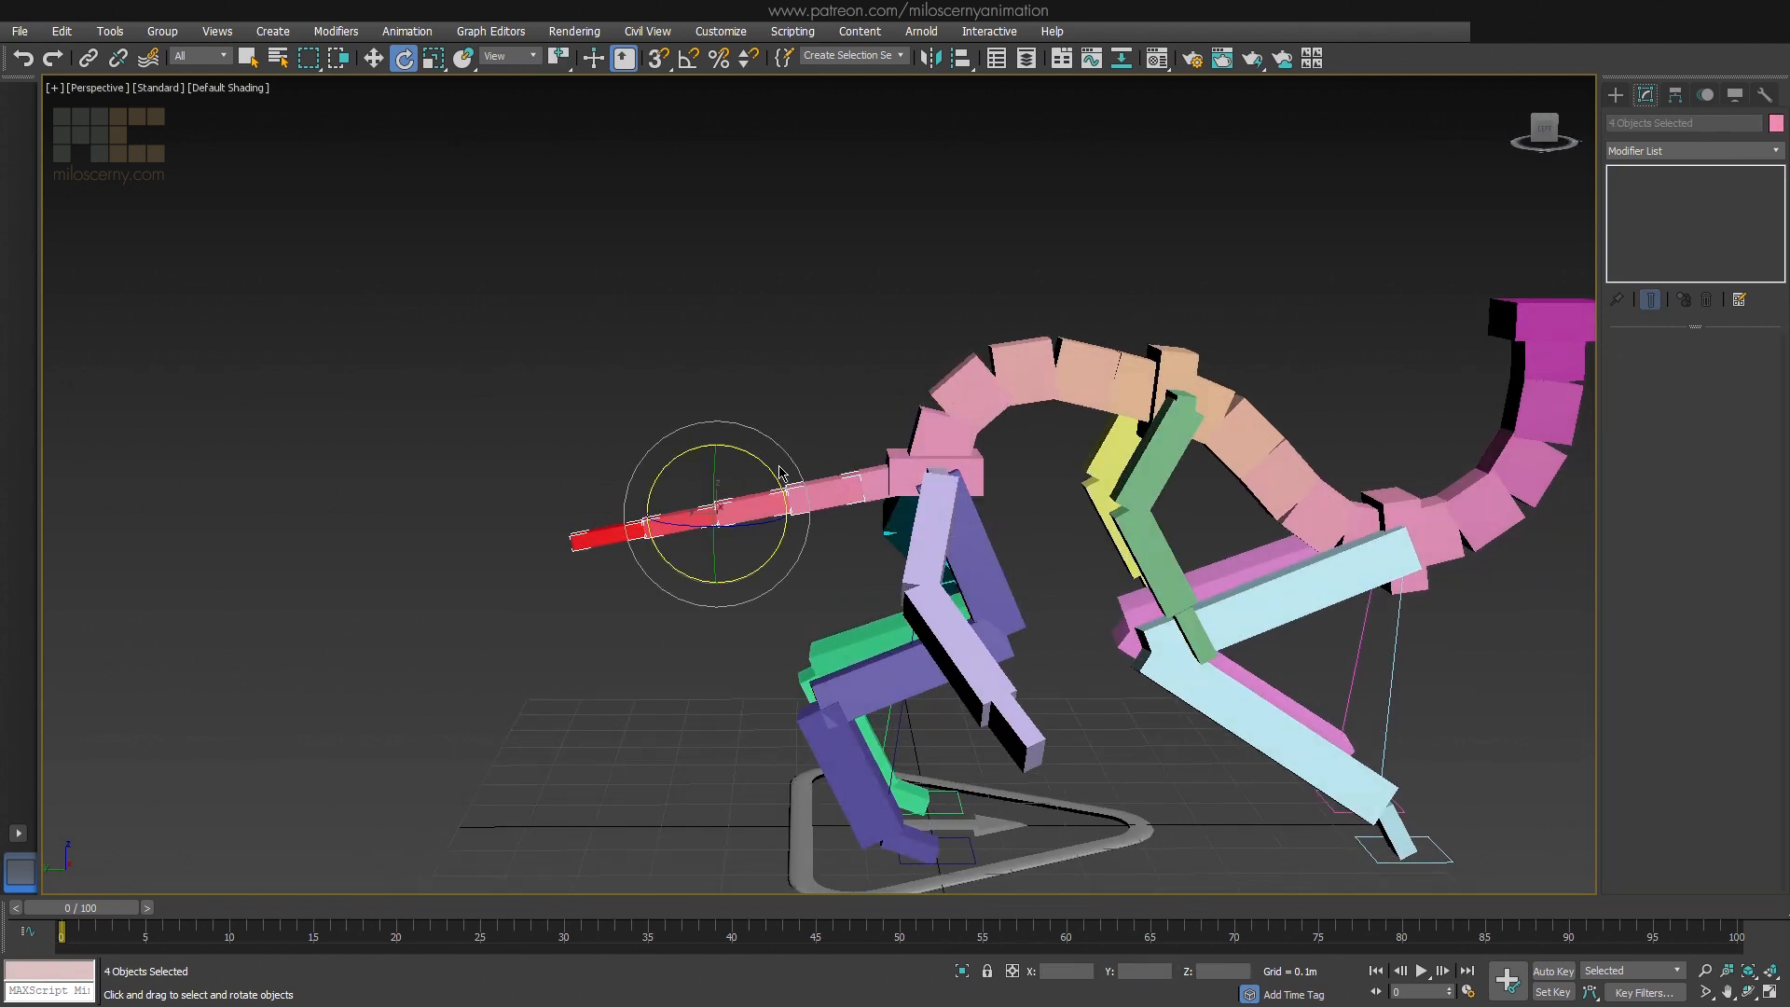
pyautogui.moveTo(773, 489); pyautogui.dragTo(1062, 529)
pyautogui.scroll(-5, 1062, 532)
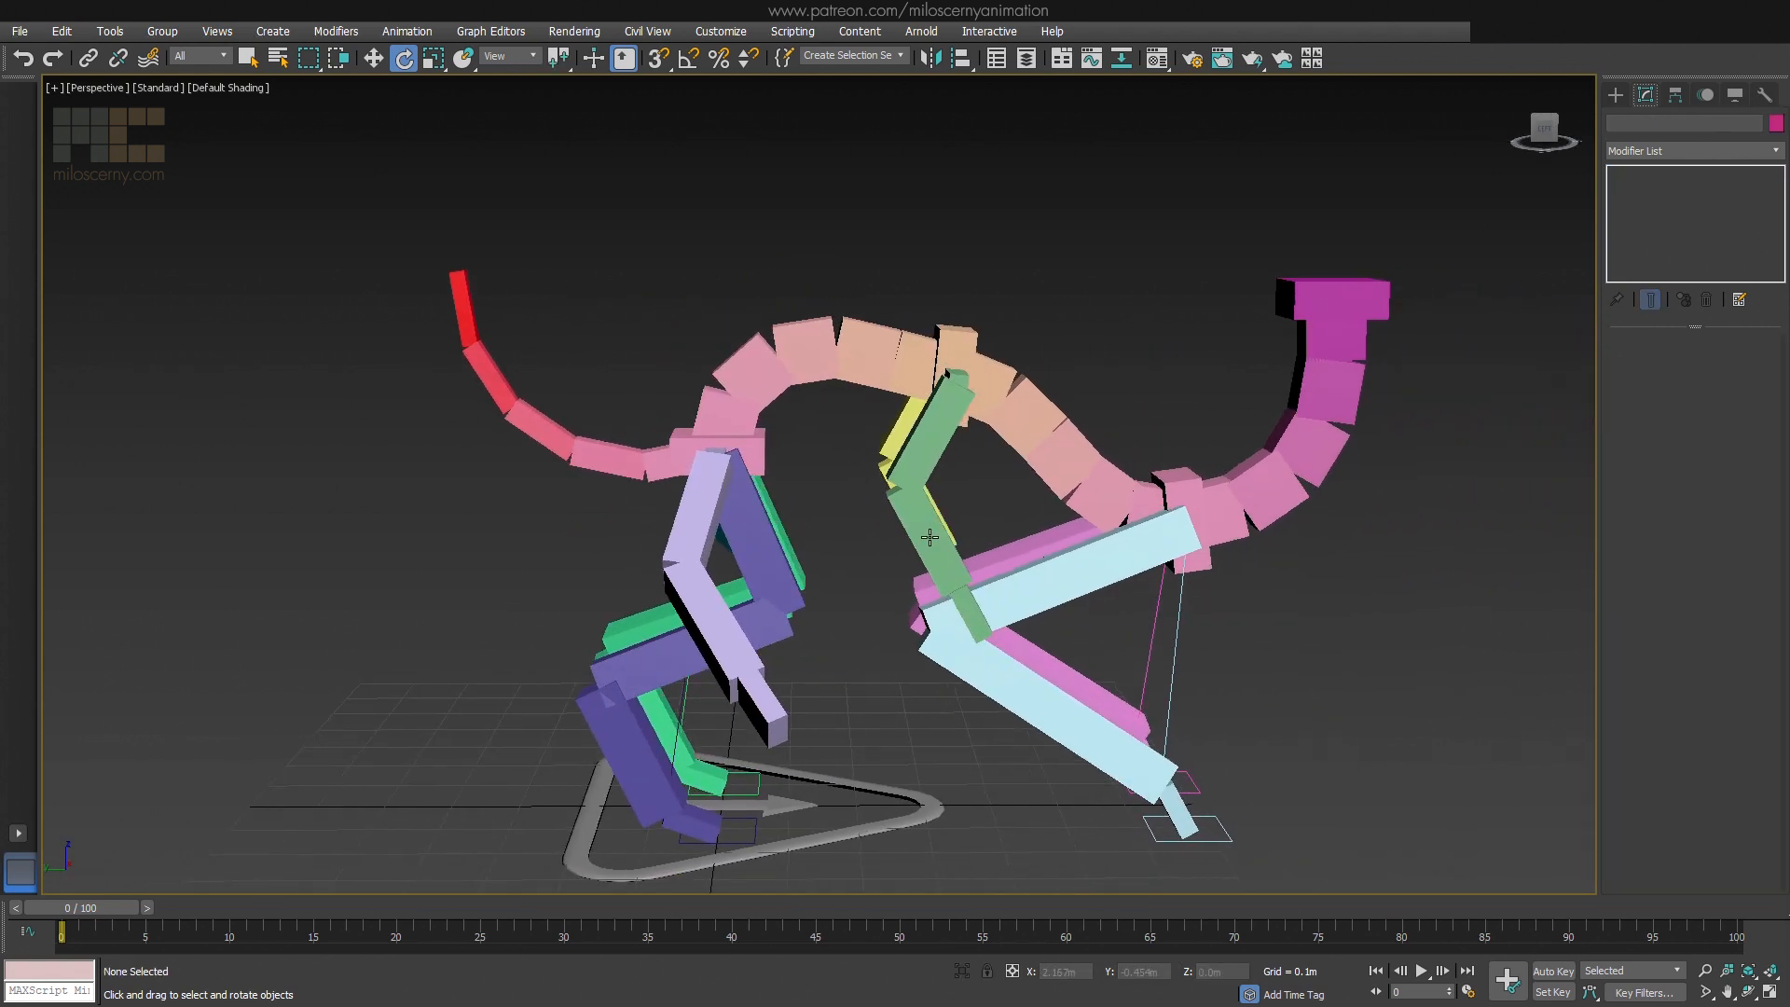
# Add an extra bone to the pelvis hub and move it out above and behind the hub
pyautogui.click(817, 479)
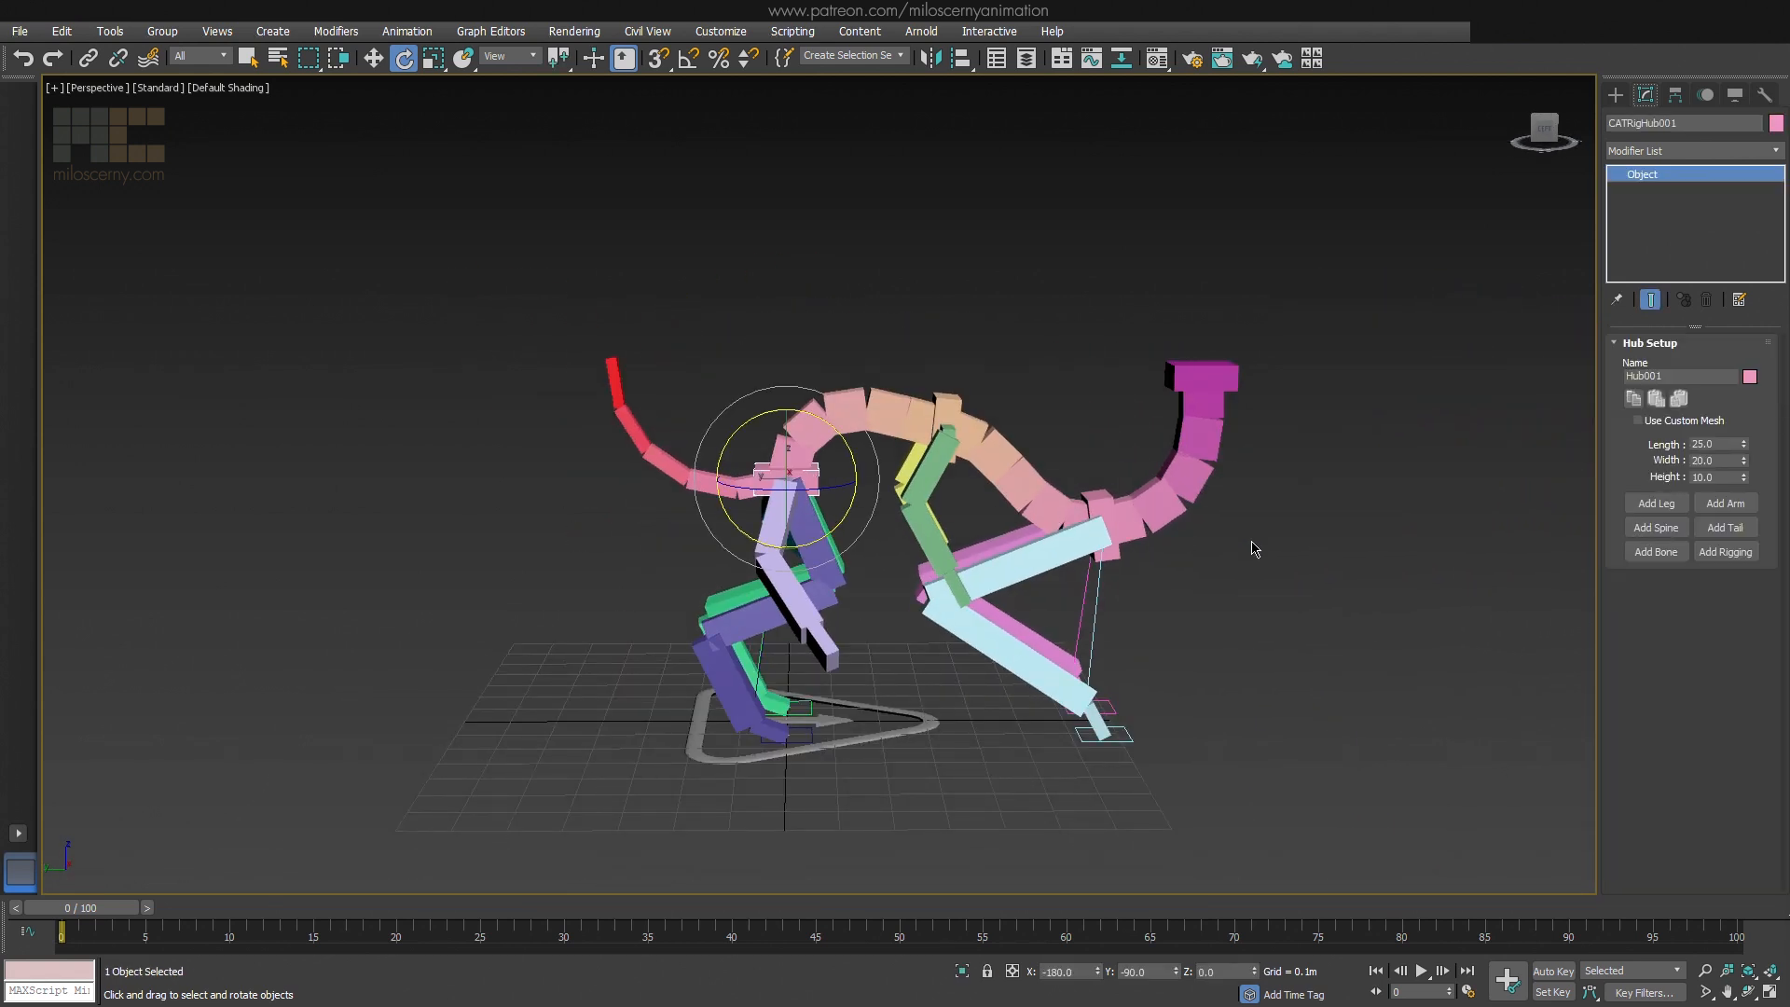
pyautogui.press('F3')
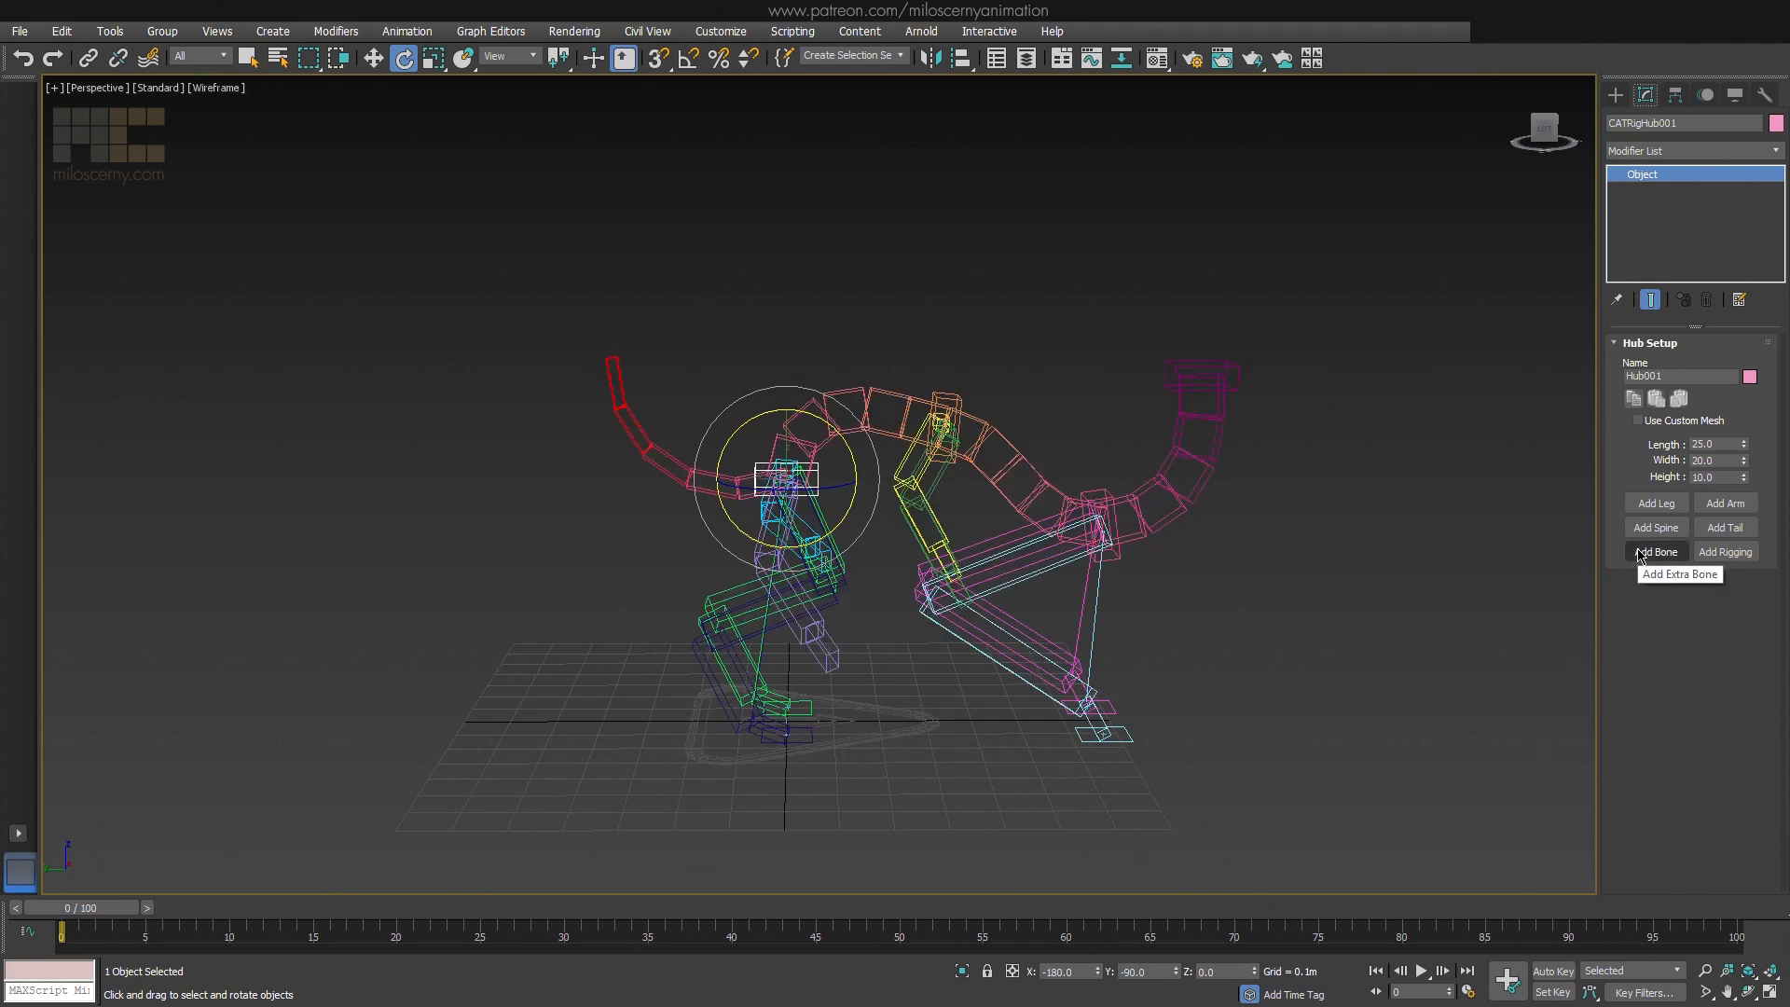
pyautogui.click(1655, 551)
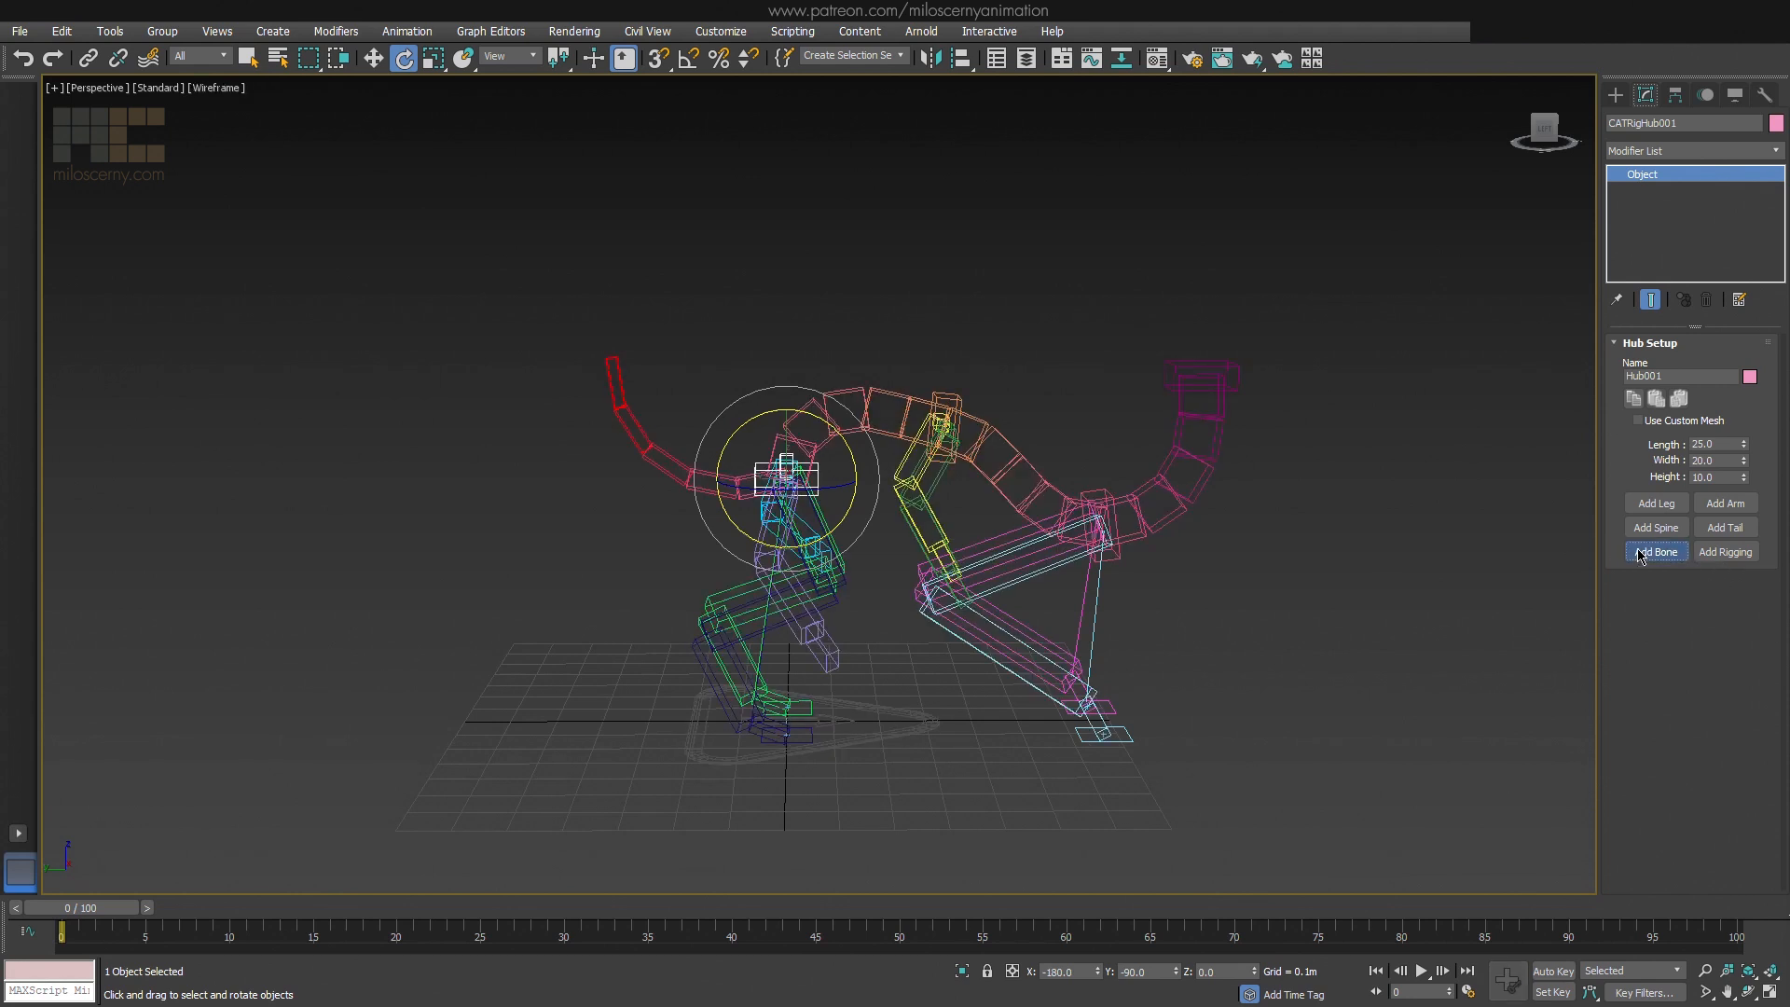
pyautogui.scroll(6, 784, 453)
pyautogui.press('w')
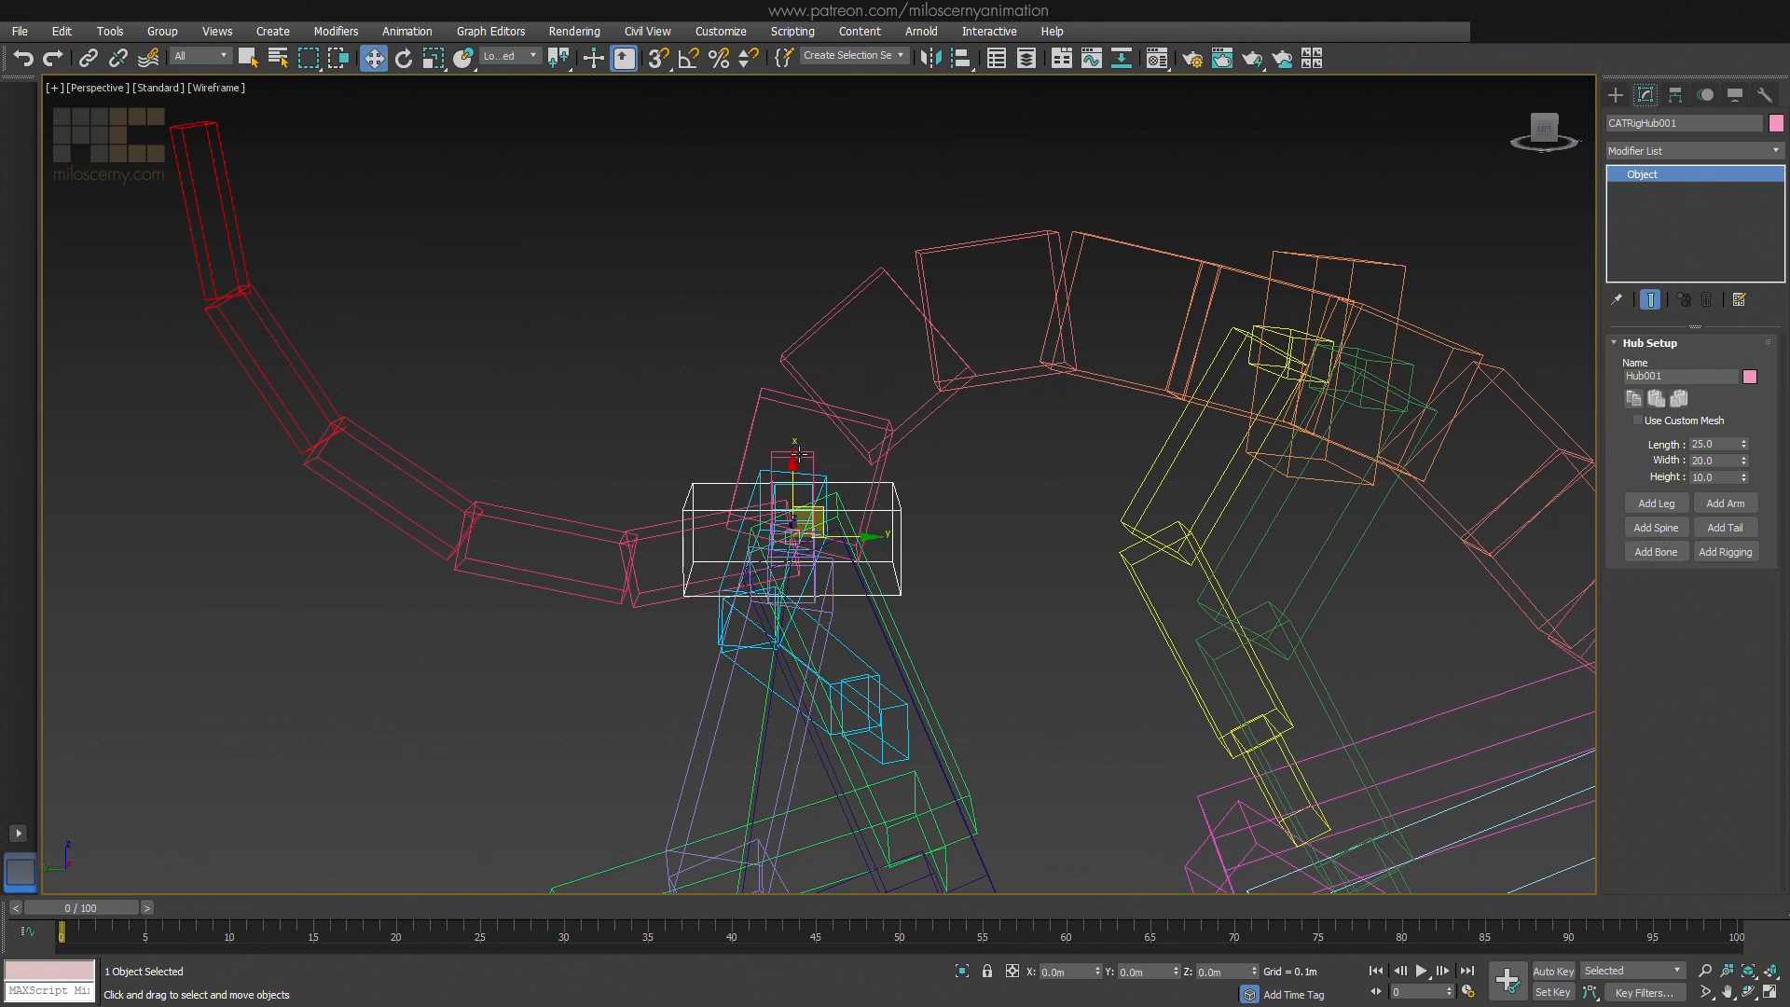
pyautogui.click(804, 456)
pyautogui.moveTo(814, 503); pyautogui.dragTo(671, 373)
pyautogui.press('F3')
pyautogui.scroll(-4, 681, 382)
pyautogui.keyDown('alt'); pyautogui.moveTo(681, 382); pyautogui.dragTo(782, 448, button='middle'); pyautogui.keyUp('alt')
pyautogui.click(802, 412)
pyautogui.scroll(-4, 747, 435)
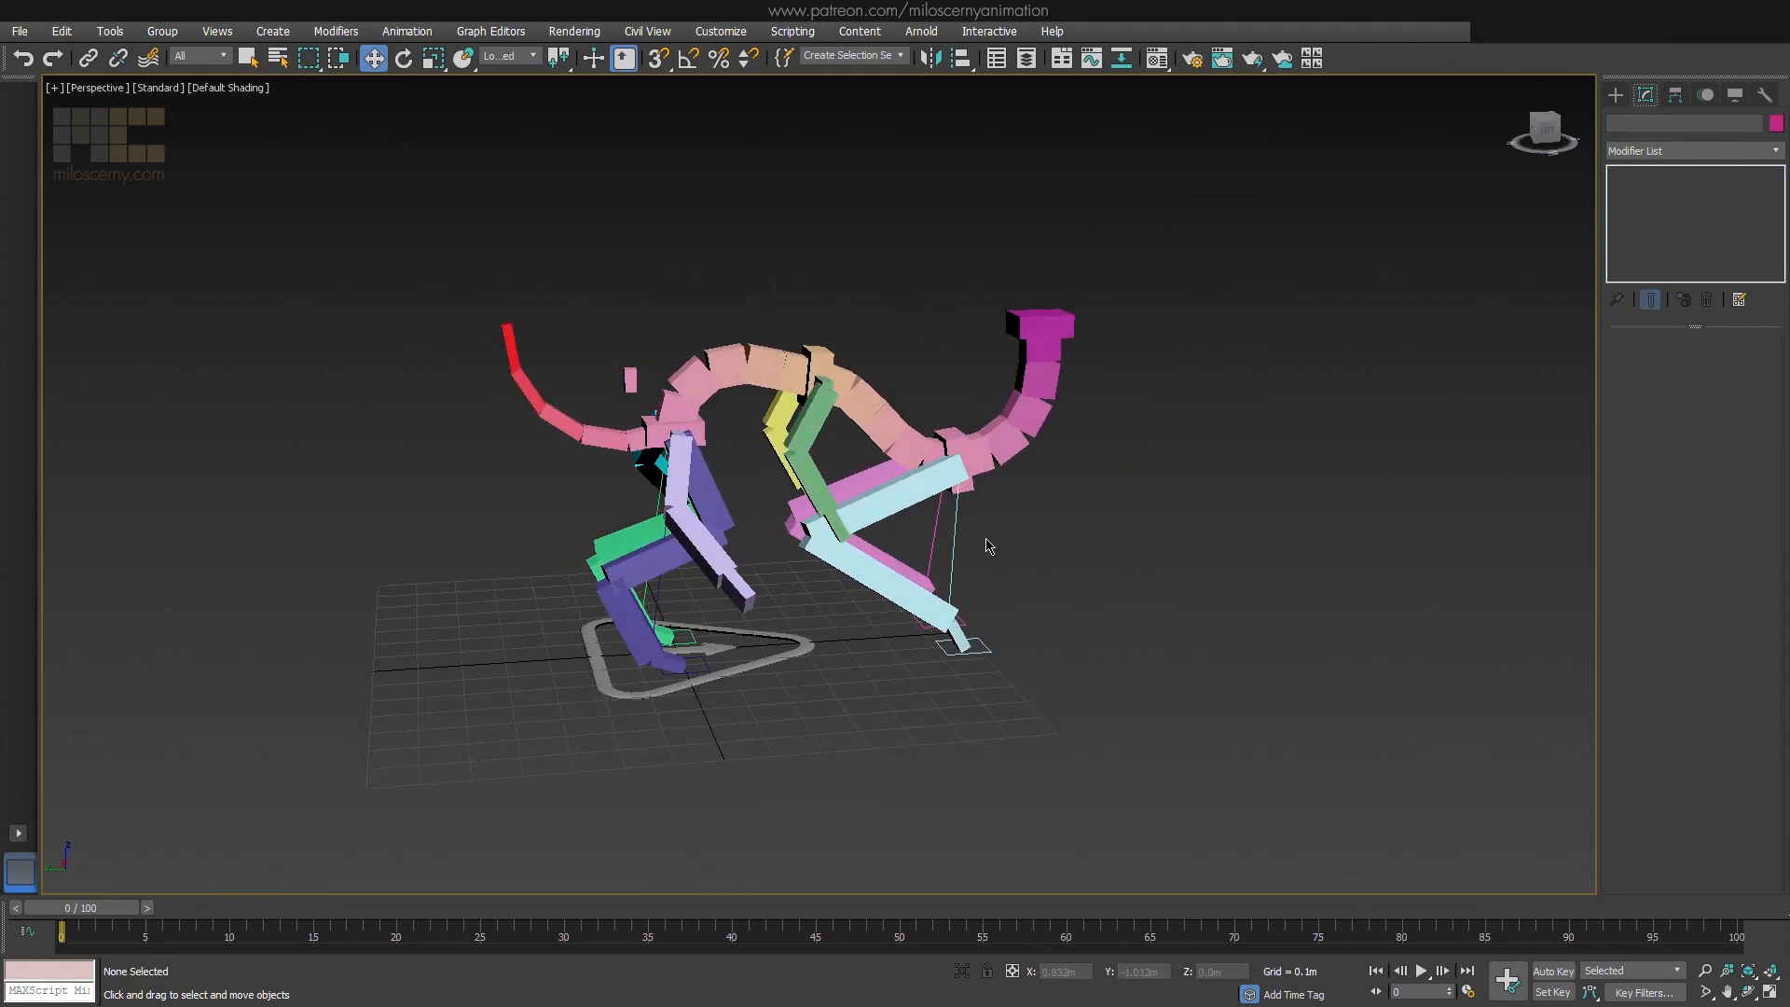
pyautogui.click(703, 430)
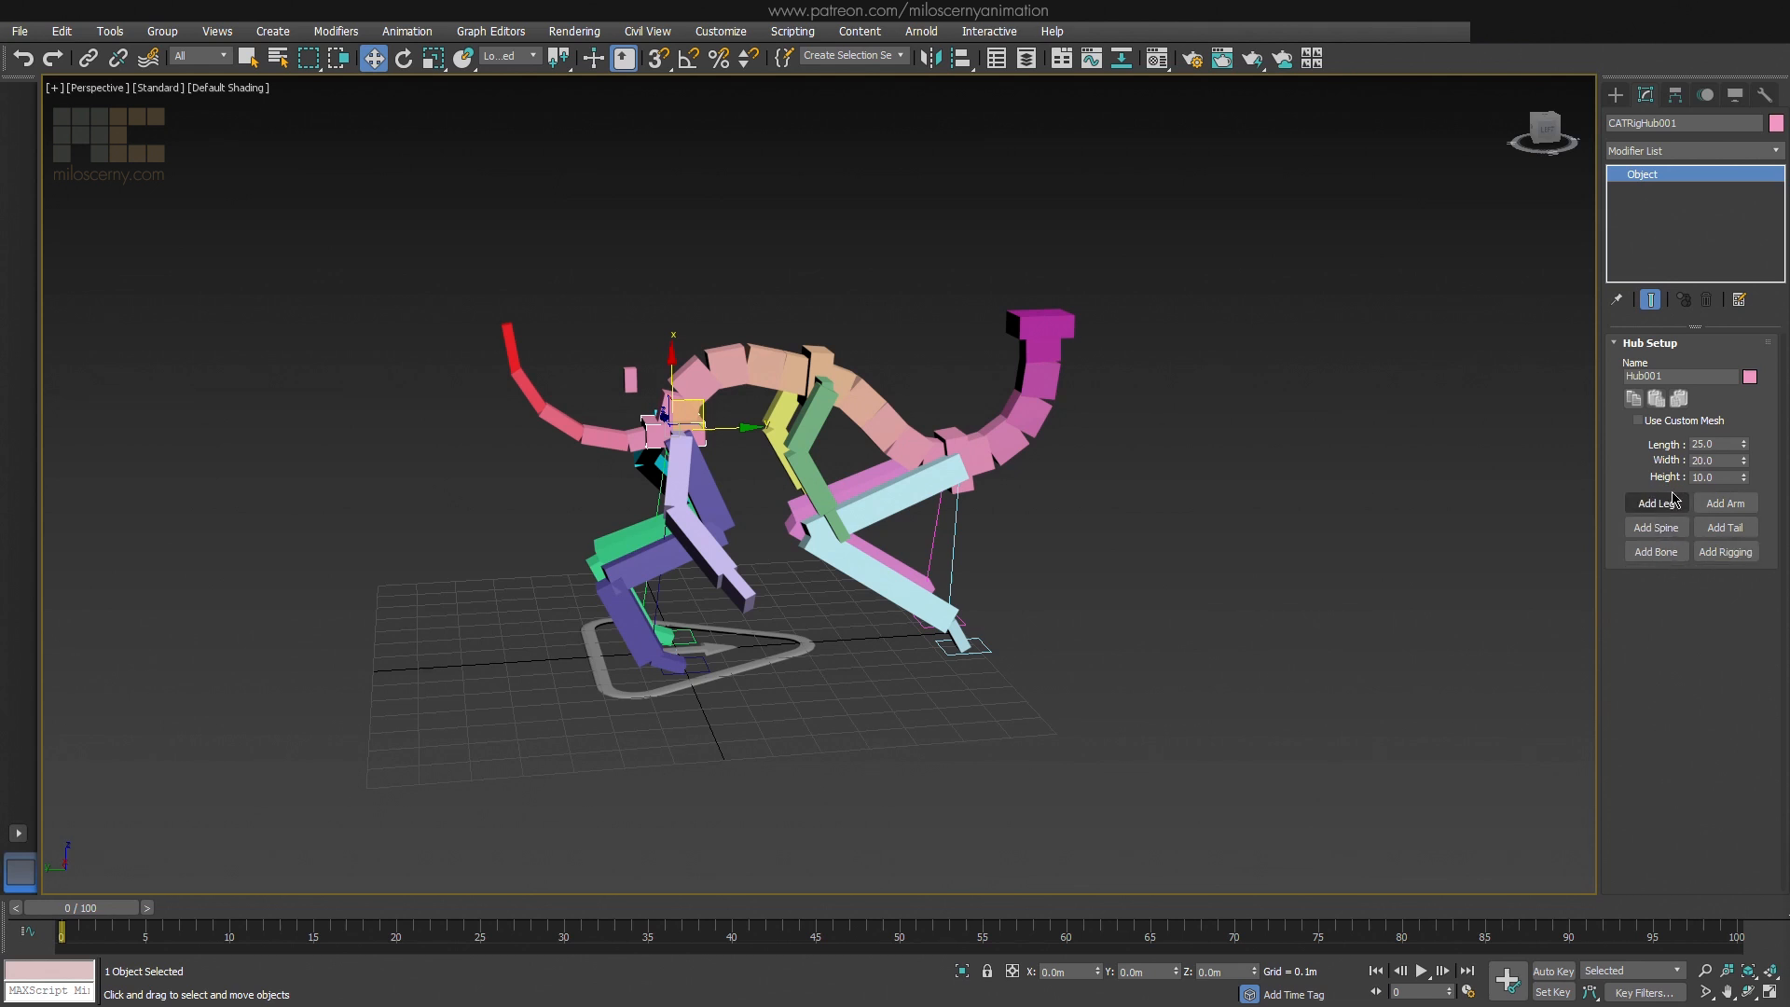
pyautogui.click(1681, 374)
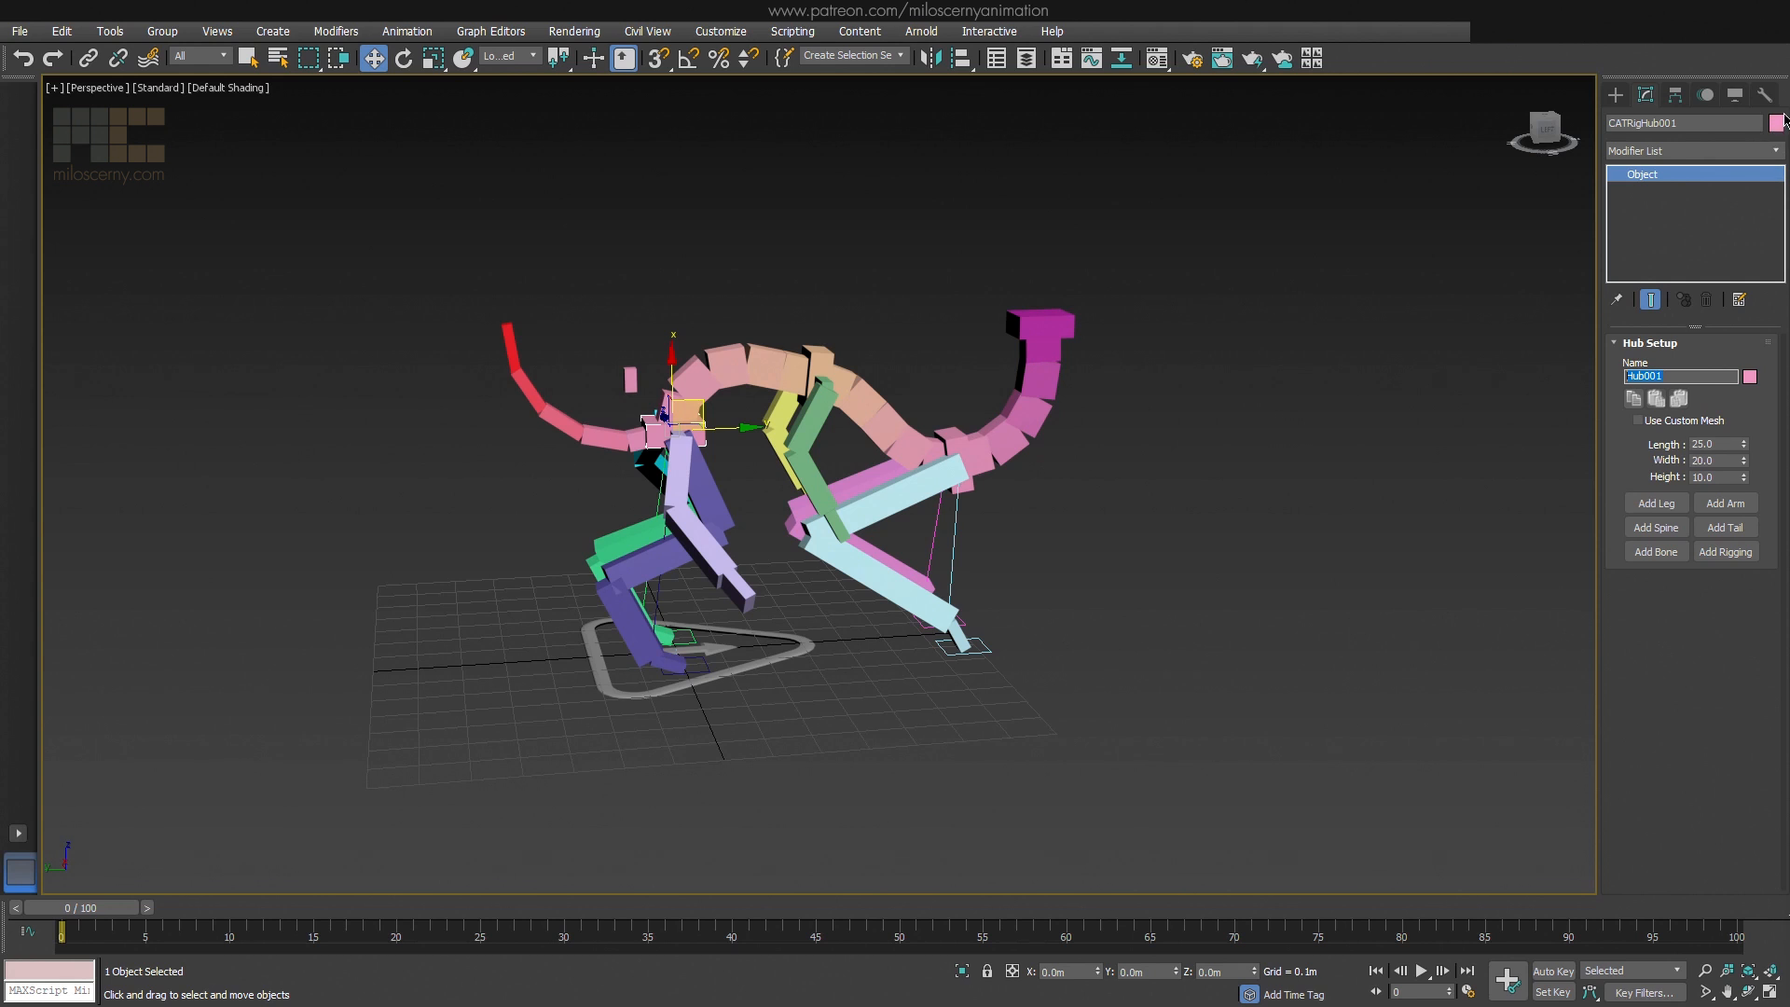
# Change the right front leg's limb colour to a saturated green
pyautogui.click(882, 497)
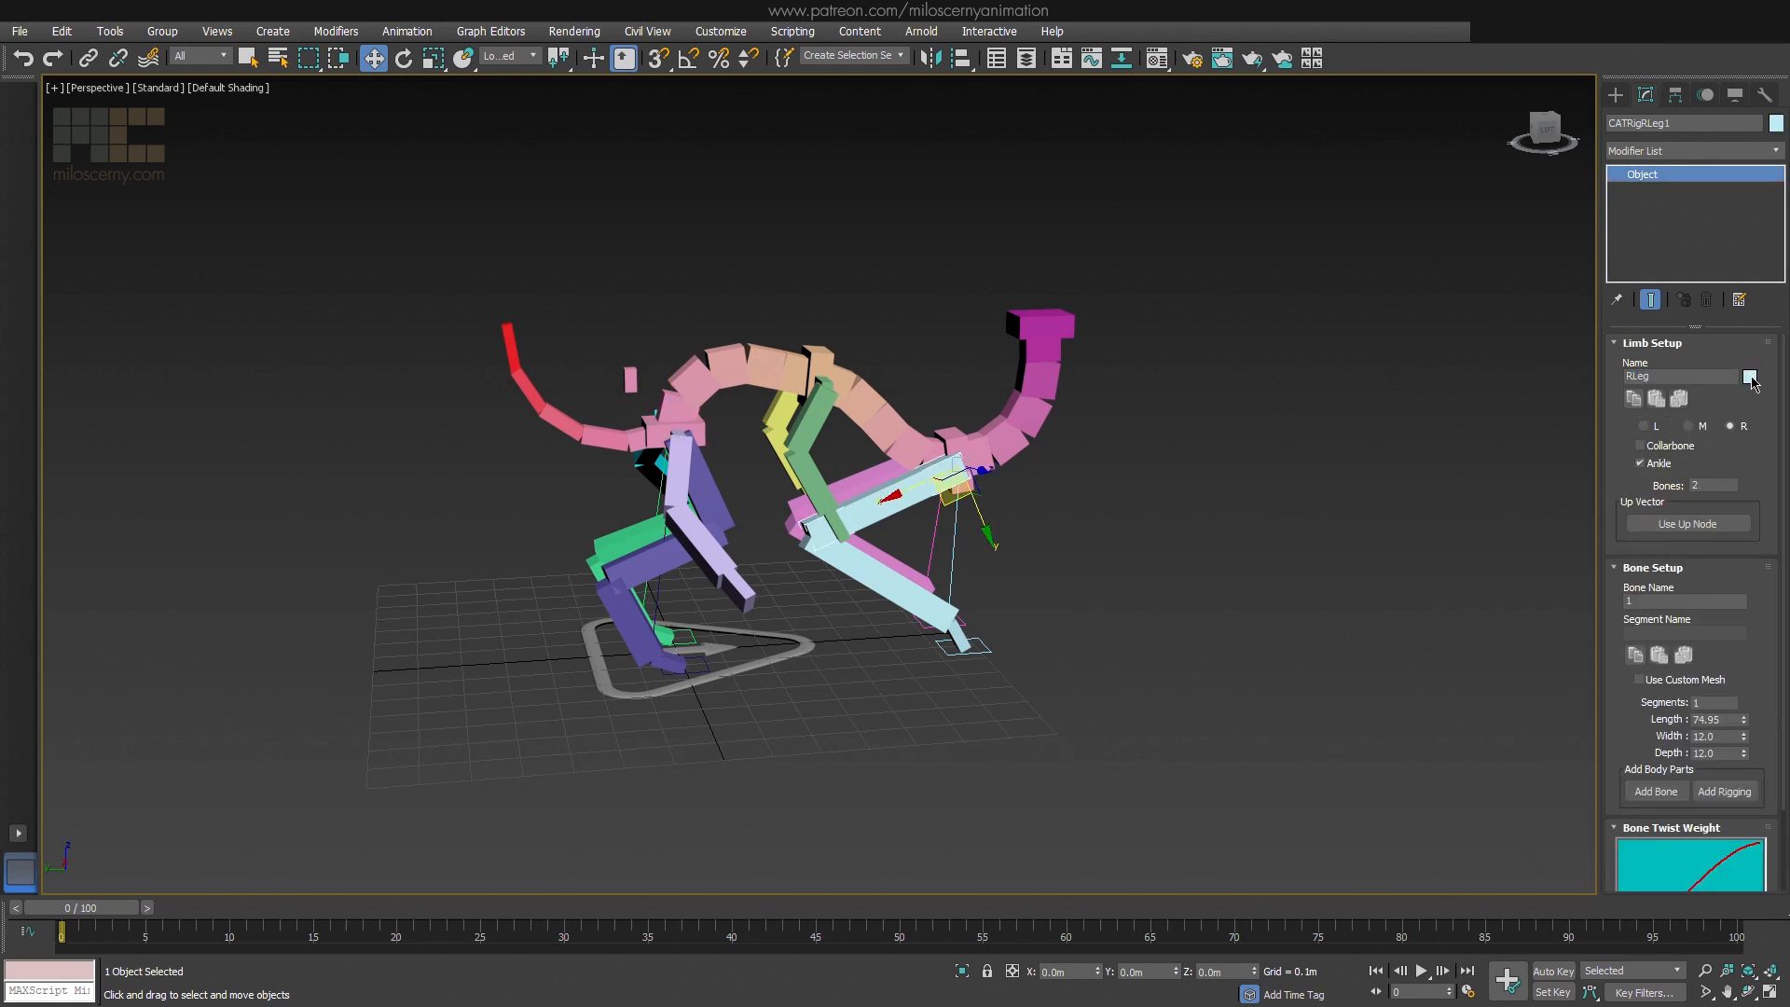
pyautogui.click(1749, 377)
pyautogui.moveTo(416, 160)
pyautogui.mouseDown()
pyautogui.moveTo(438, 138)
pyautogui.moveTo(428, 161)
pyautogui.mouseUp()
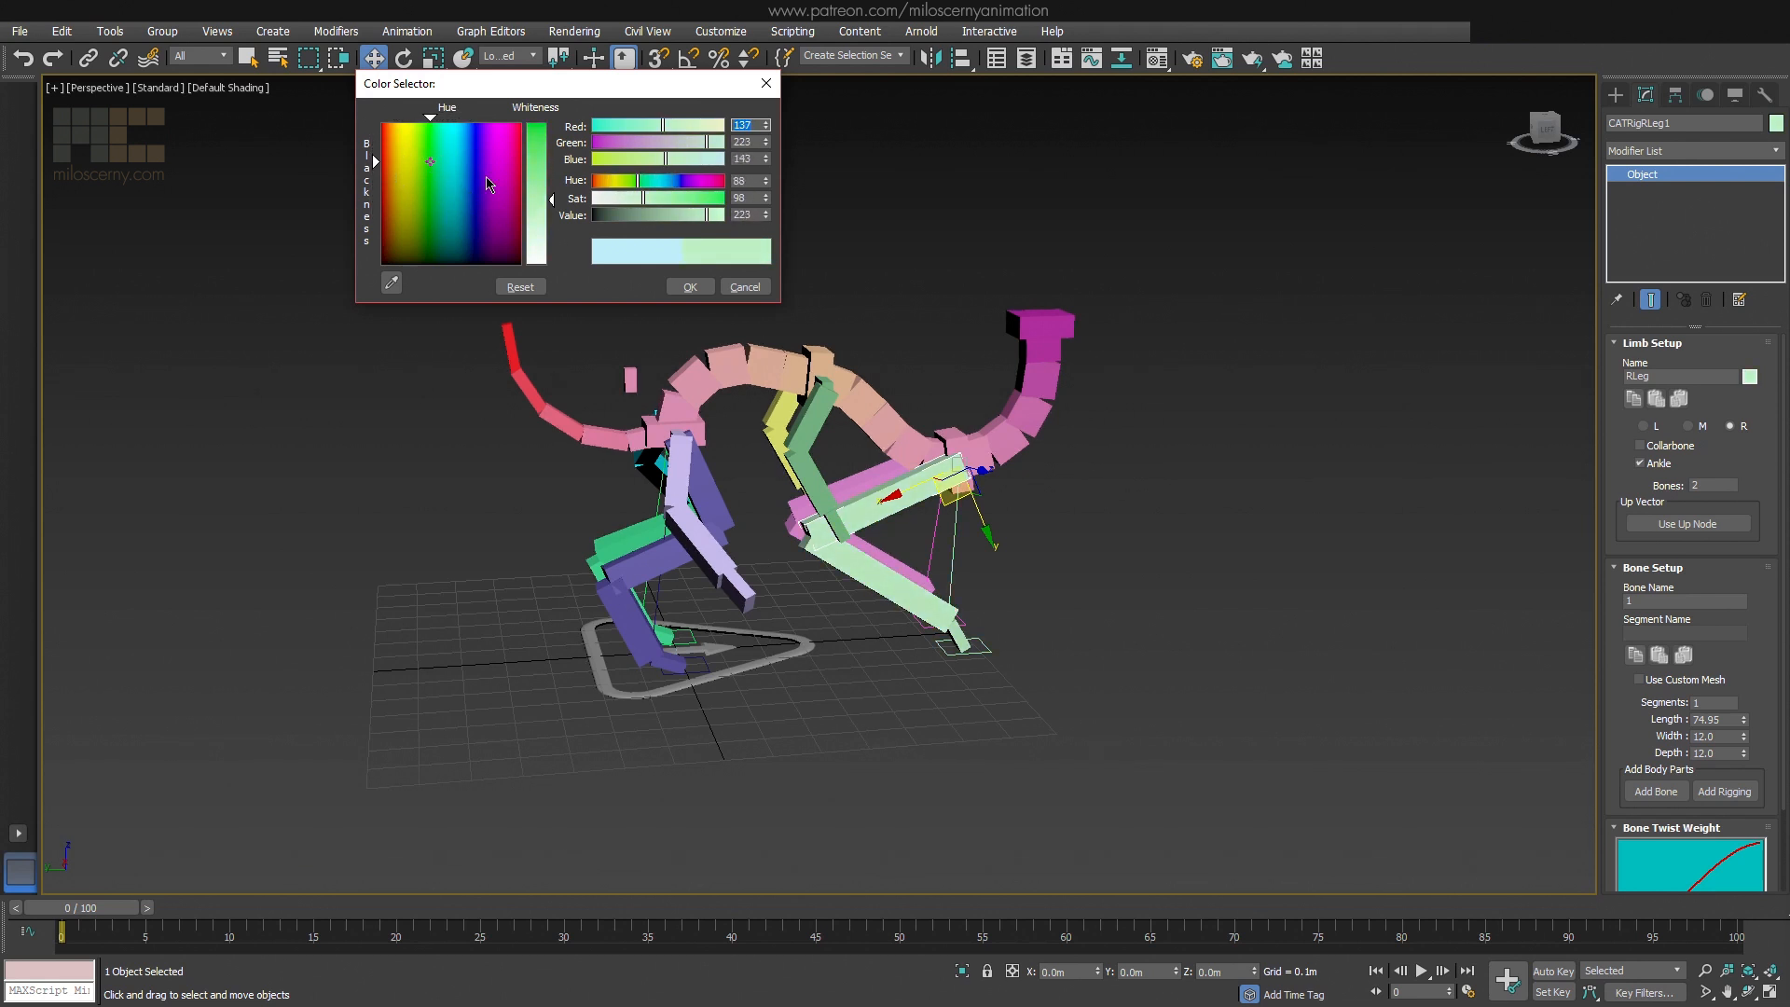
pyautogui.moveTo(537, 198); pyautogui.dragTo(537, 133)
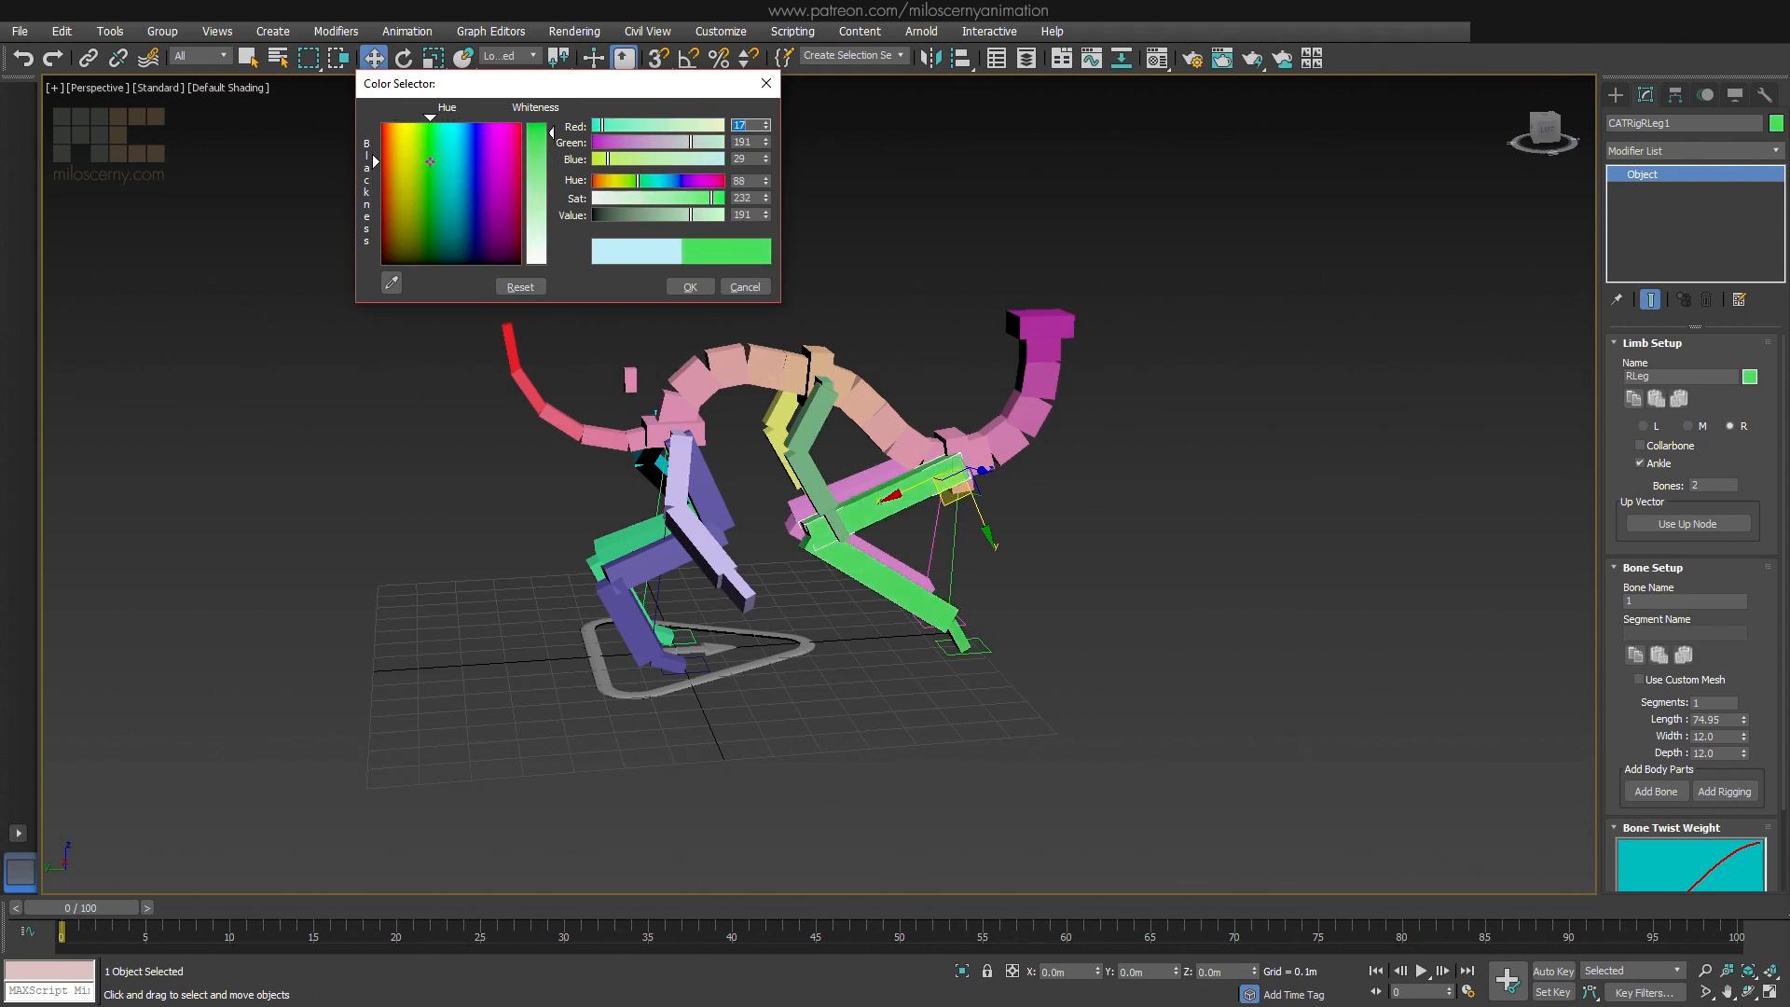
pyautogui.click(690, 287)
# Change the pelvis hub's rig colour to bright green
pyautogui.click(705, 435)
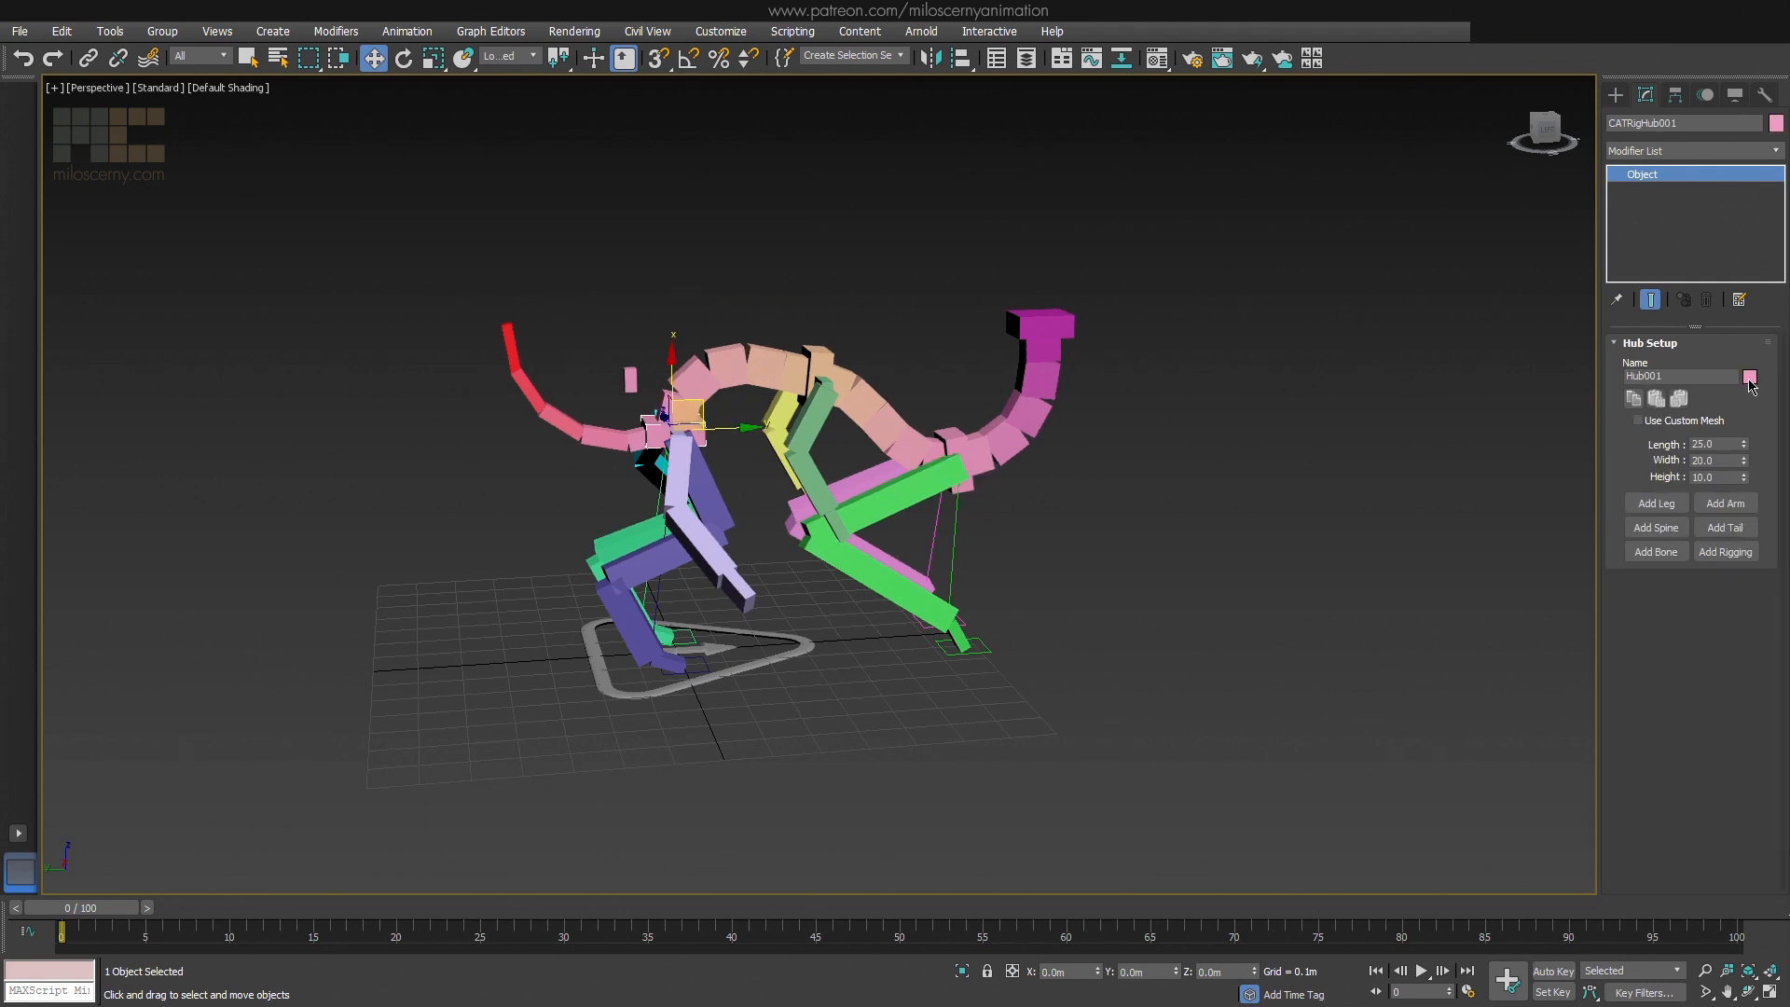
pyautogui.click(1750, 376)
pyautogui.moveTo(470, 191)
pyautogui.mouseDown()
pyautogui.moveTo(416, 199)
pyautogui.moveTo(460, 175)
pyautogui.moveTo(477, 124)
pyautogui.moveTo(423, 144)
pyautogui.mouseUp()
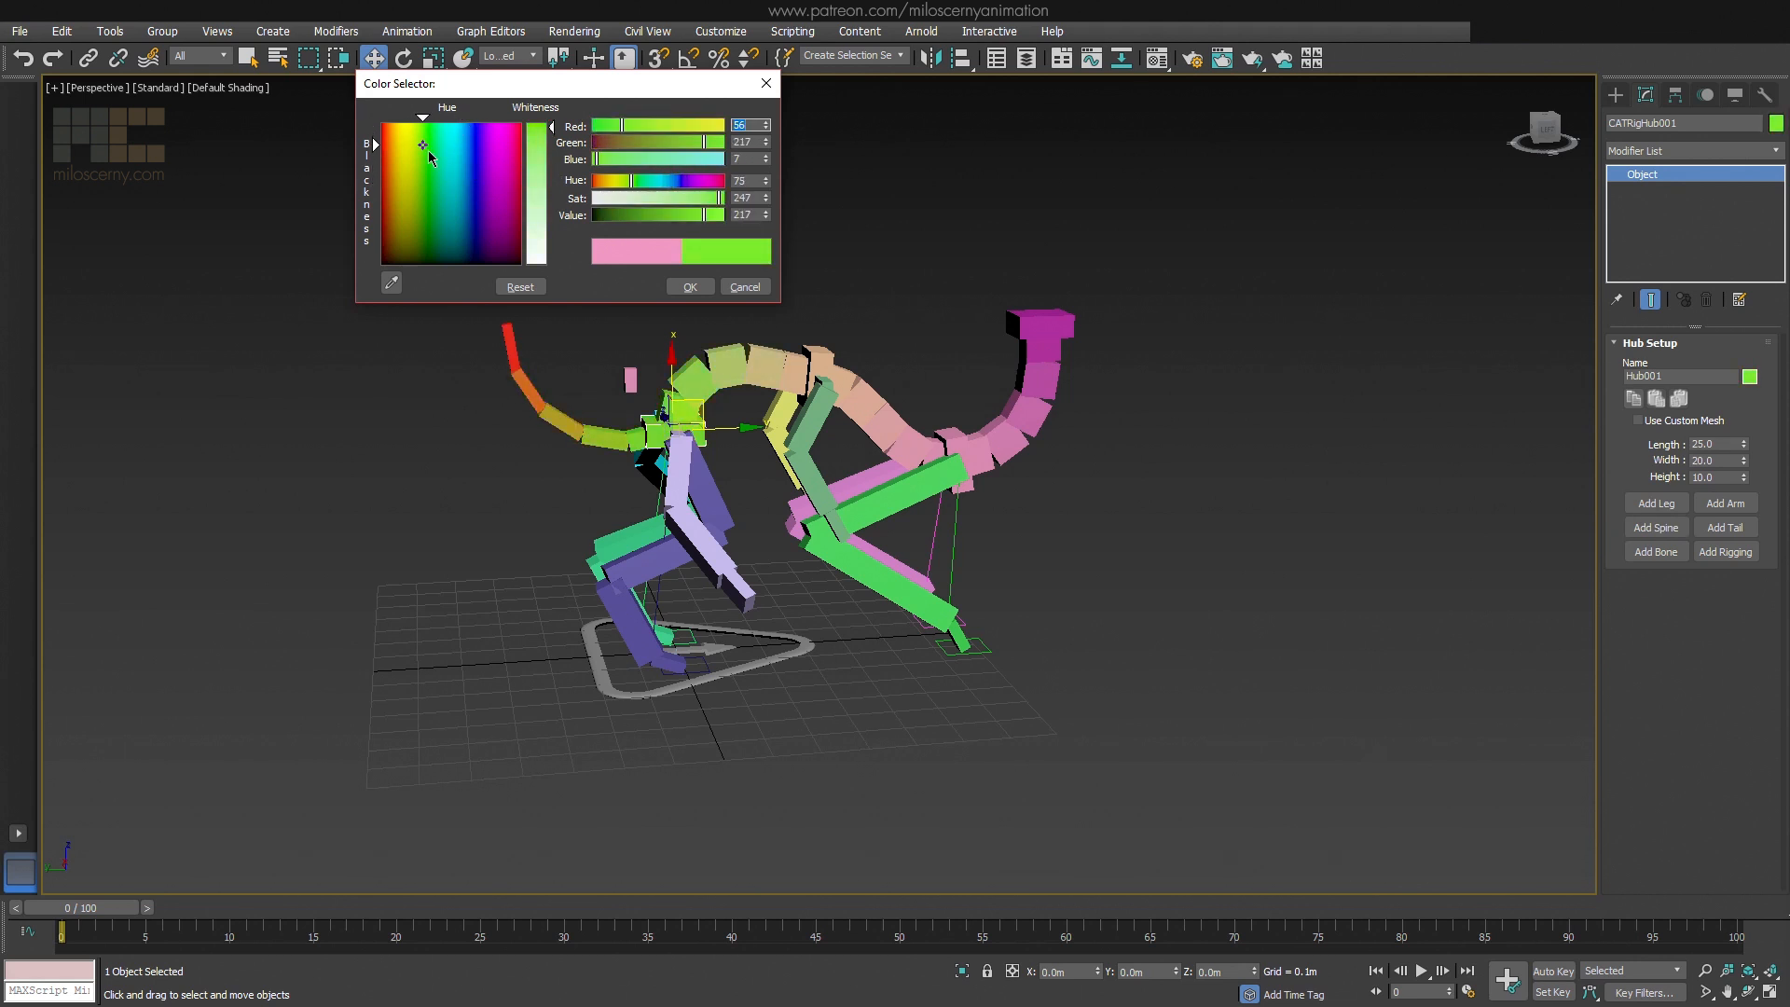
pyautogui.click(691, 287)
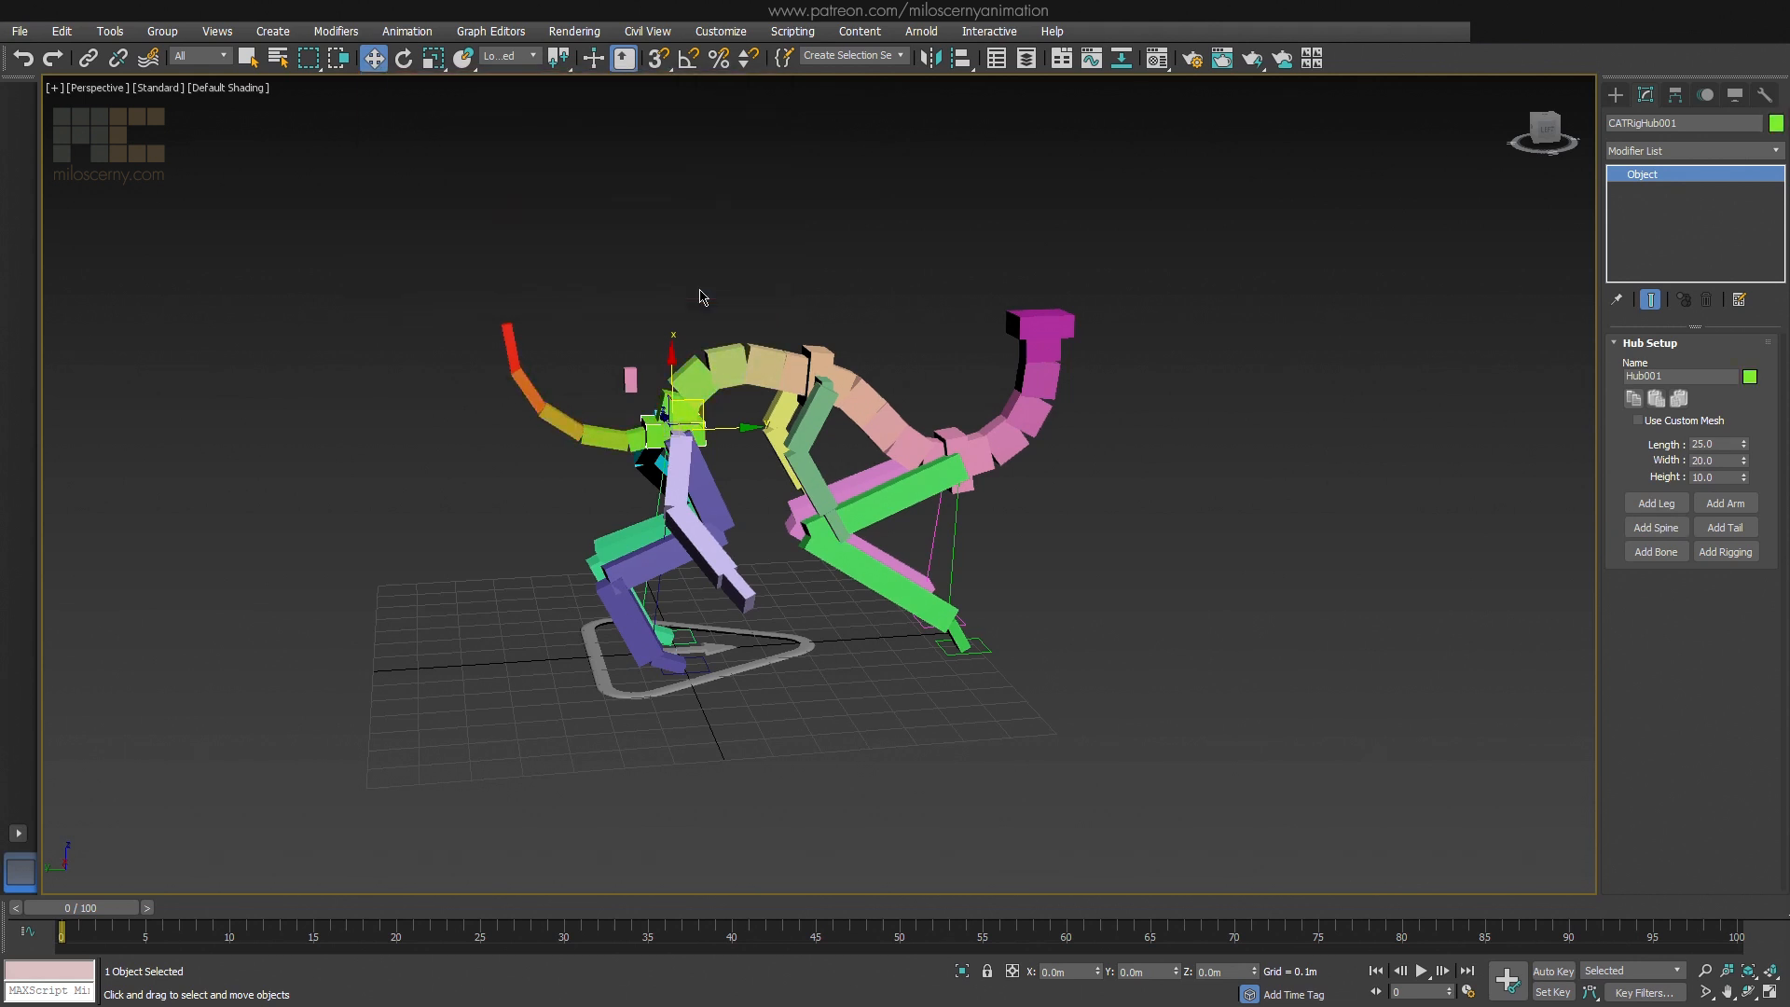
# Try giving the pelvis hub a separate red object colour, and undo the colour change
pyautogui.click(1776, 128)
pyautogui.click(1172, 515)
pyautogui.click(1407, 625)
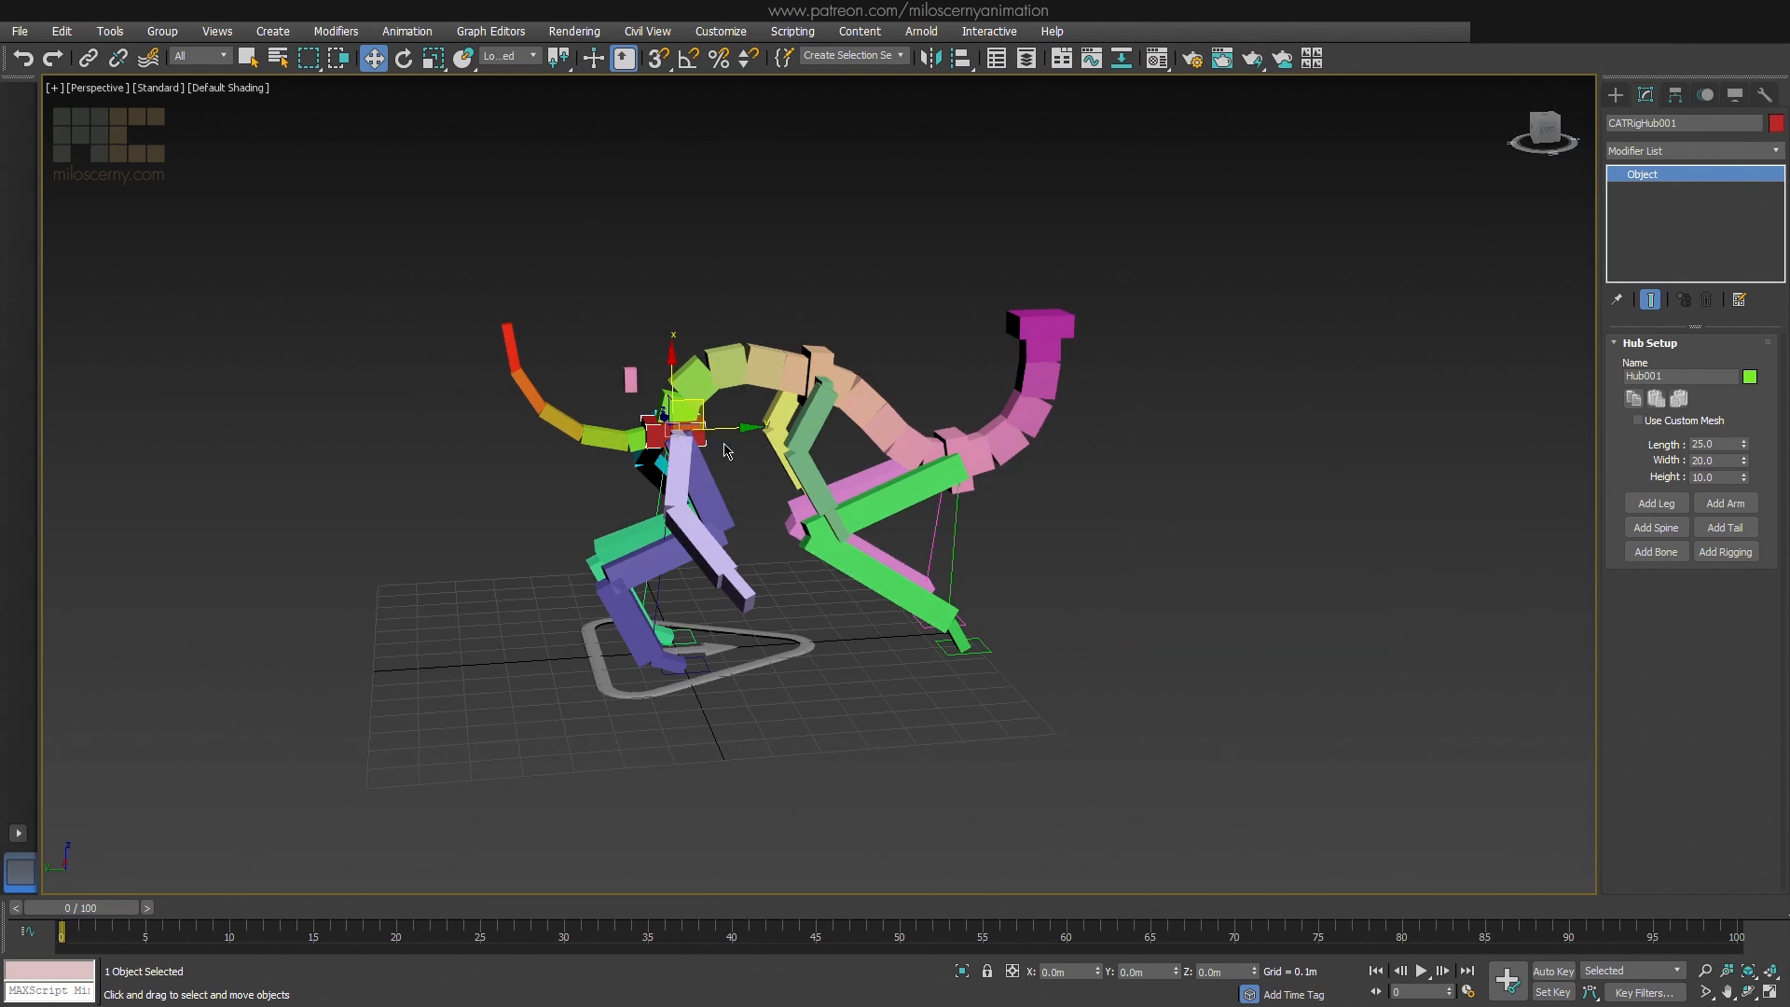
pyautogui.click(31, 64)
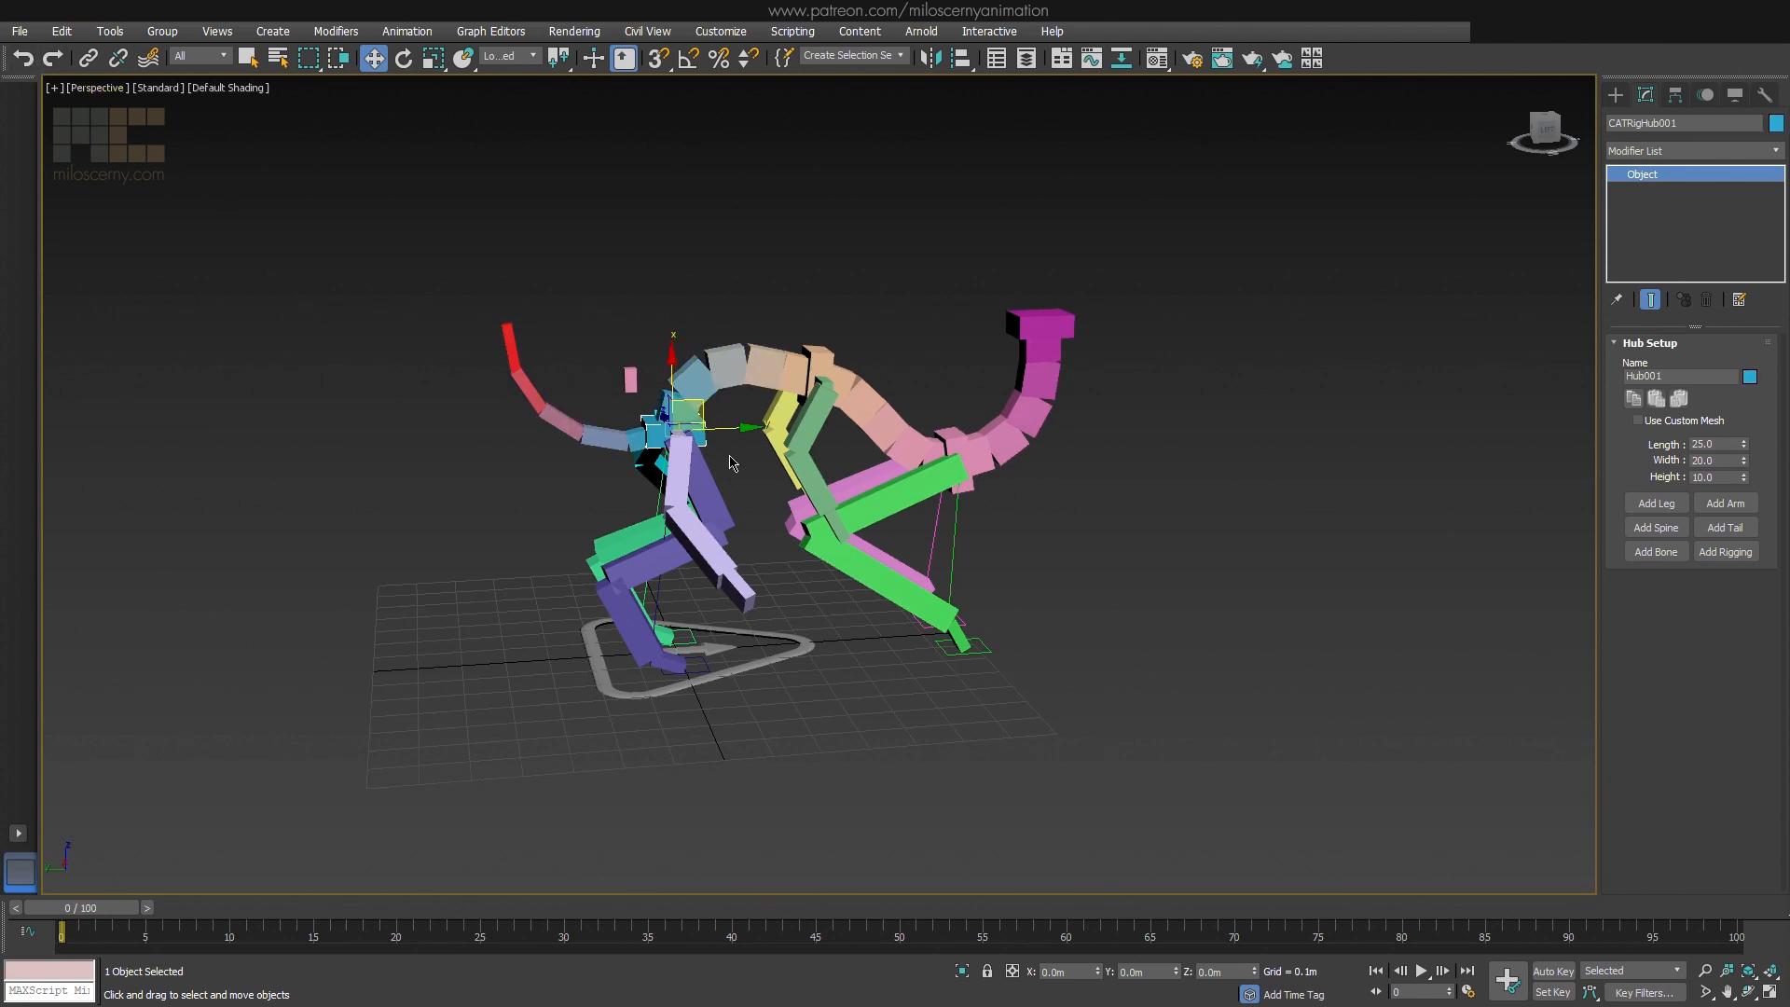
# Copy the limb settings of the pelvis hub's right arm and paste them onto the middle hub's right arm
pyautogui.press('w')
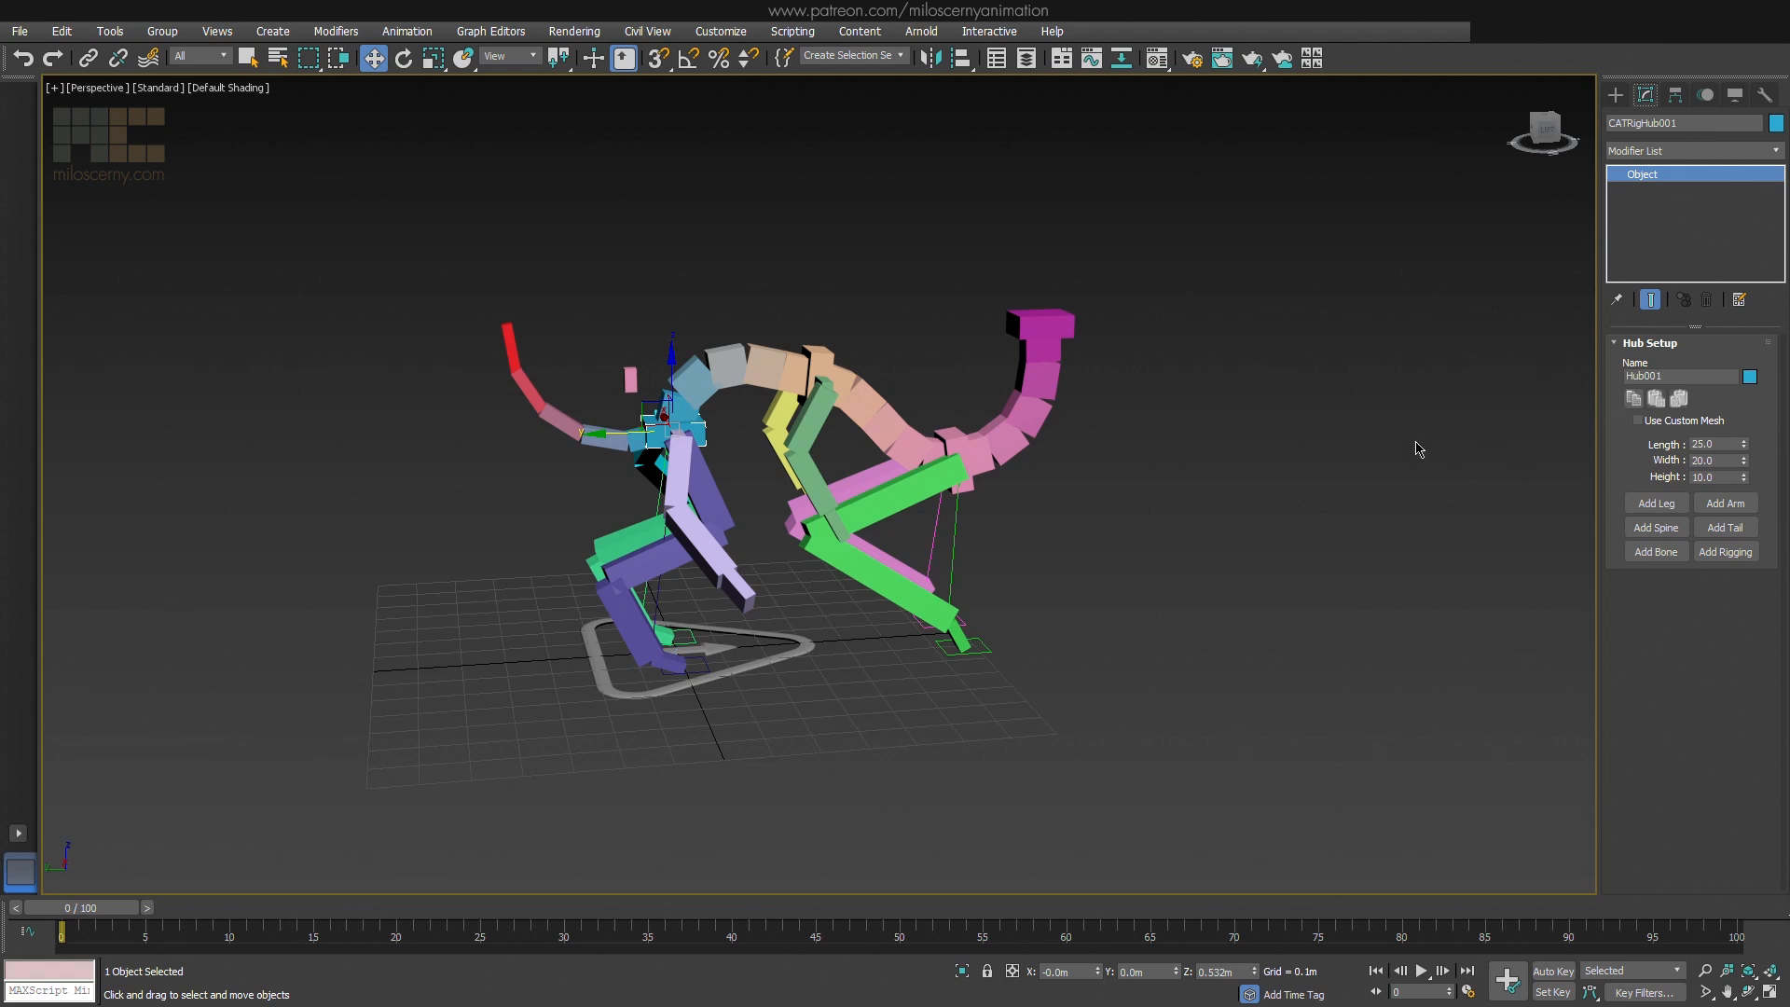
pyautogui.click(705, 550)
pyautogui.moveTo(706, 550)
pyautogui.keyDown('alt'); pyautogui.mouseDown(button='middle')
pyautogui.moveTo(829, 557)
pyautogui.moveTo(712, 532)
pyautogui.mouseUp(button='middle'); pyautogui.keyUp('alt')
pyautogui.moveTo(712, 531); pyautogui.dragTo(824, 562, button='middle')
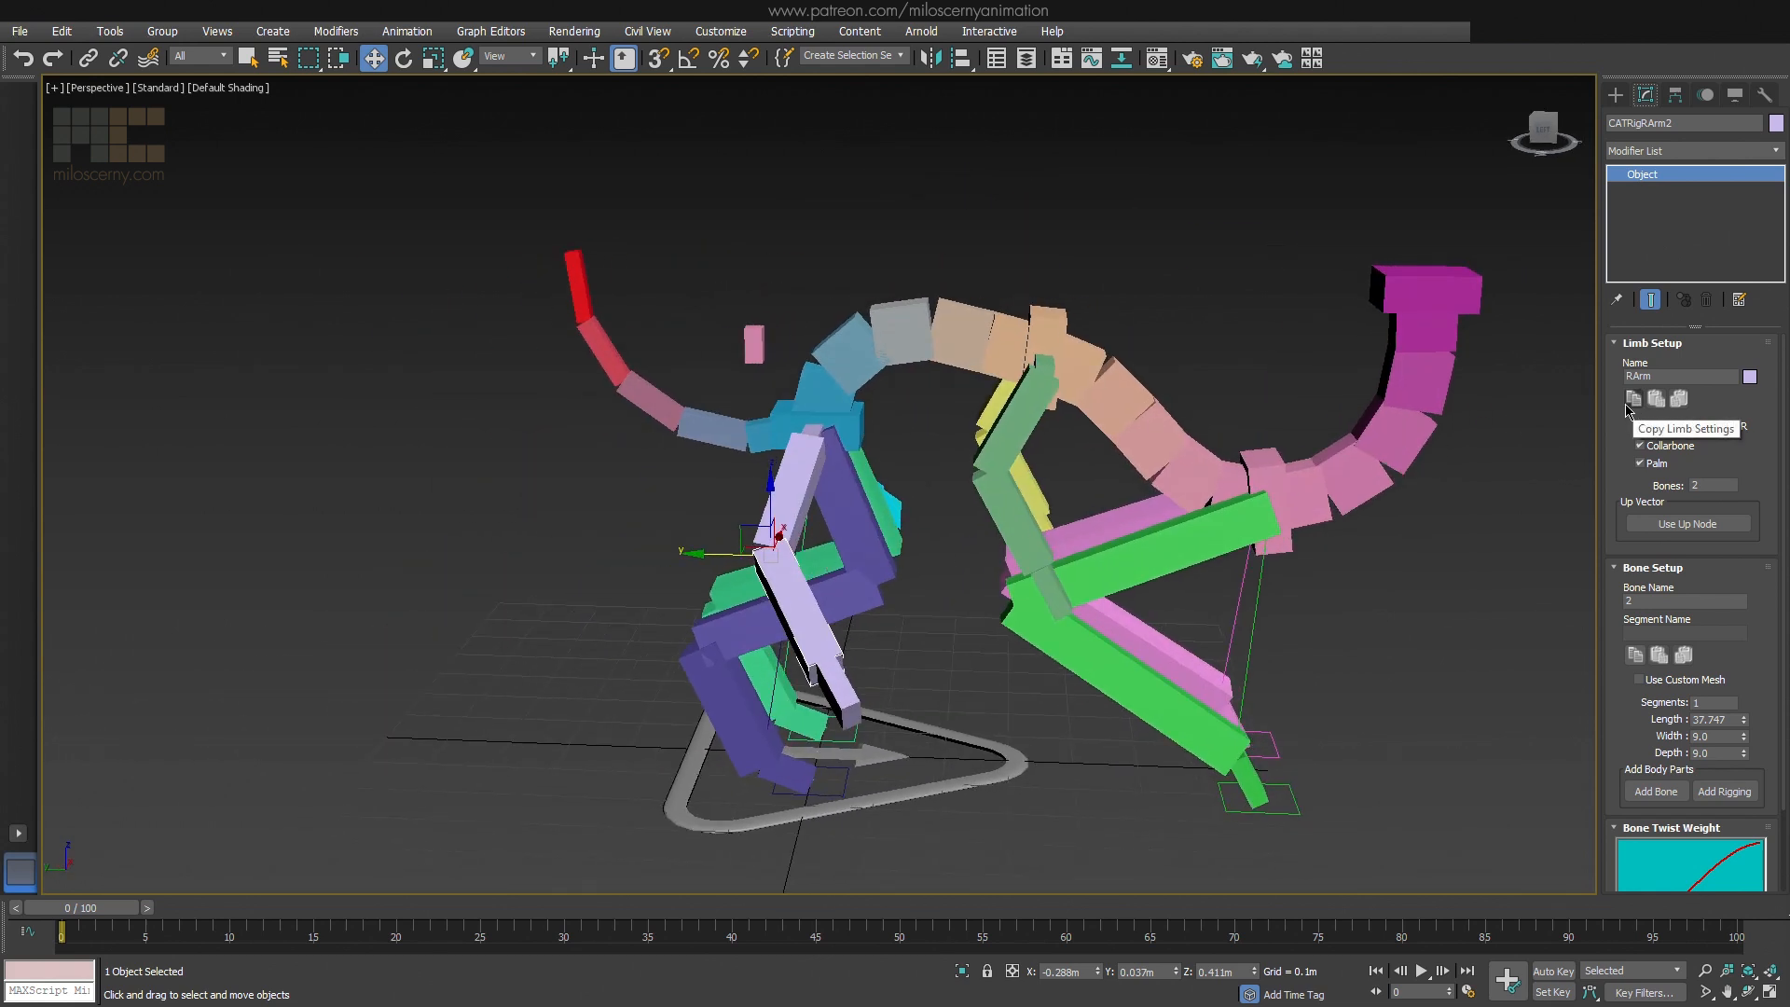
pyautogui.click(994, 501)
pyautogui.keyDown('alt'); pyautogui.moveTo(993, 500); pyautogui.dragTo(1079, 502, button='middle'); pyautogui.keyUp('alt')
pyautogui.click(1657, 400)
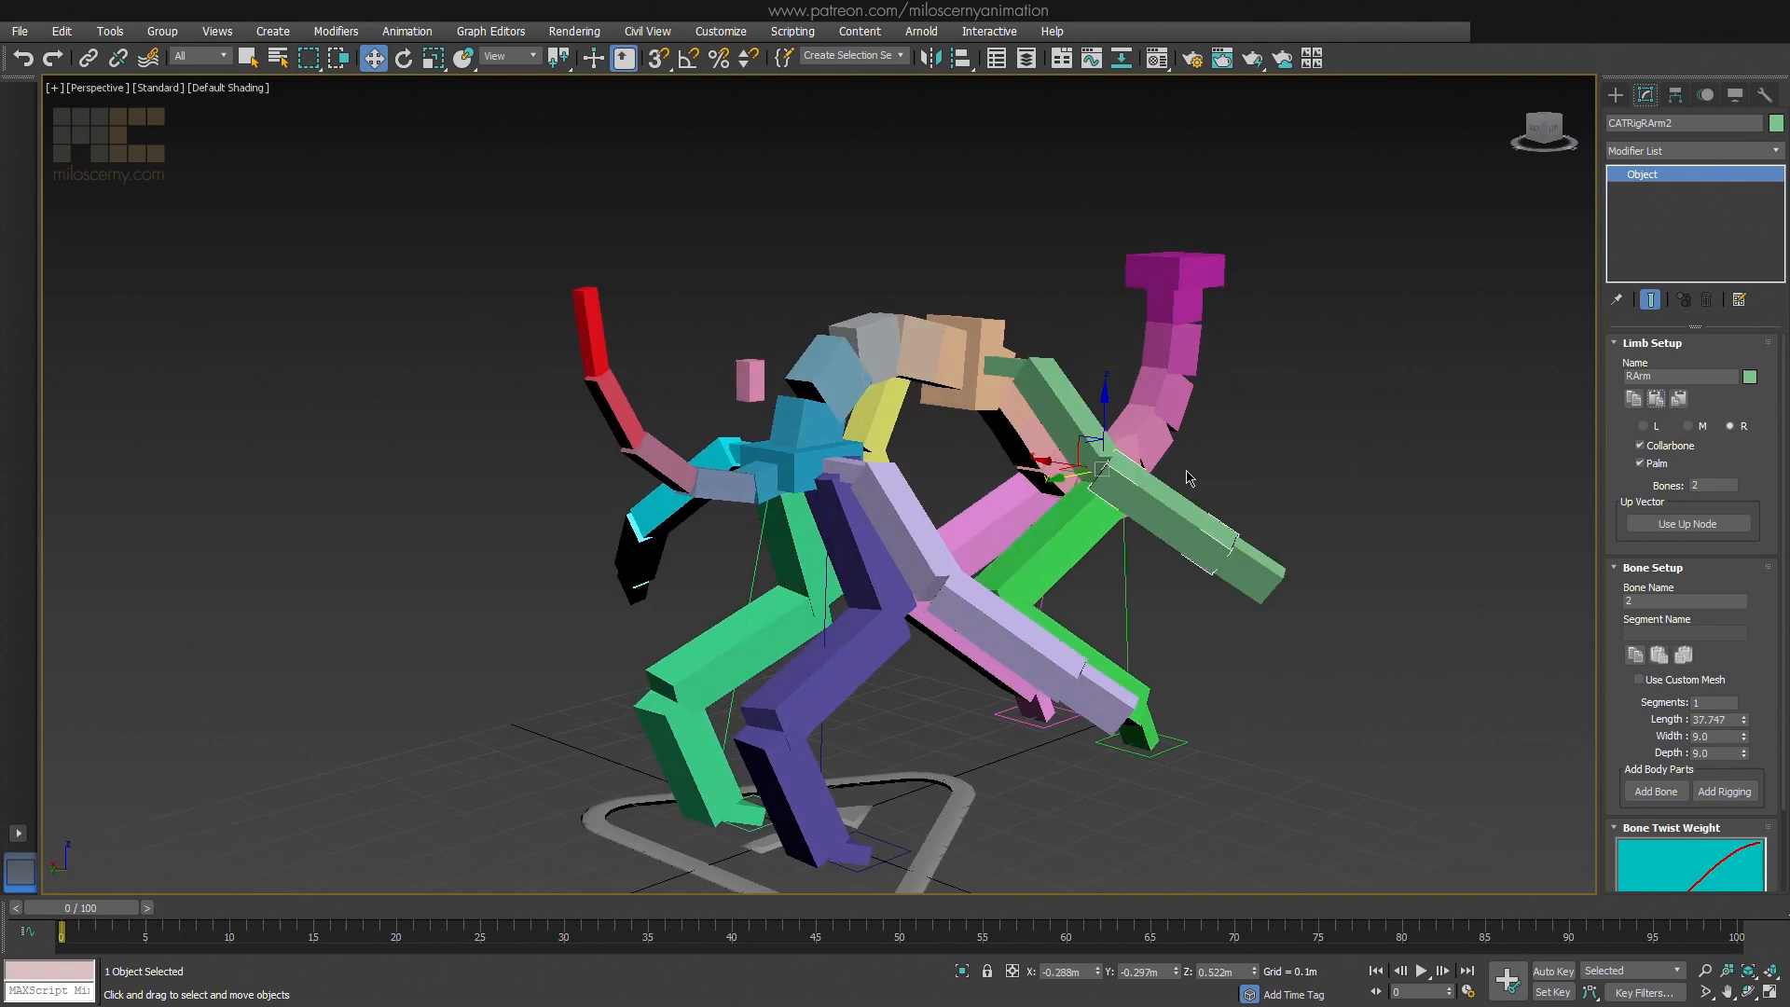
# Paste the copied limb settings mirrored onto the middle hub's left arm
pyautogui.keyDown('alt'); pyautogui.moveTo(1190, 476); pyautogui.dragTo(1301, 511, button='middle'); pyautogui.keyUp('alt')
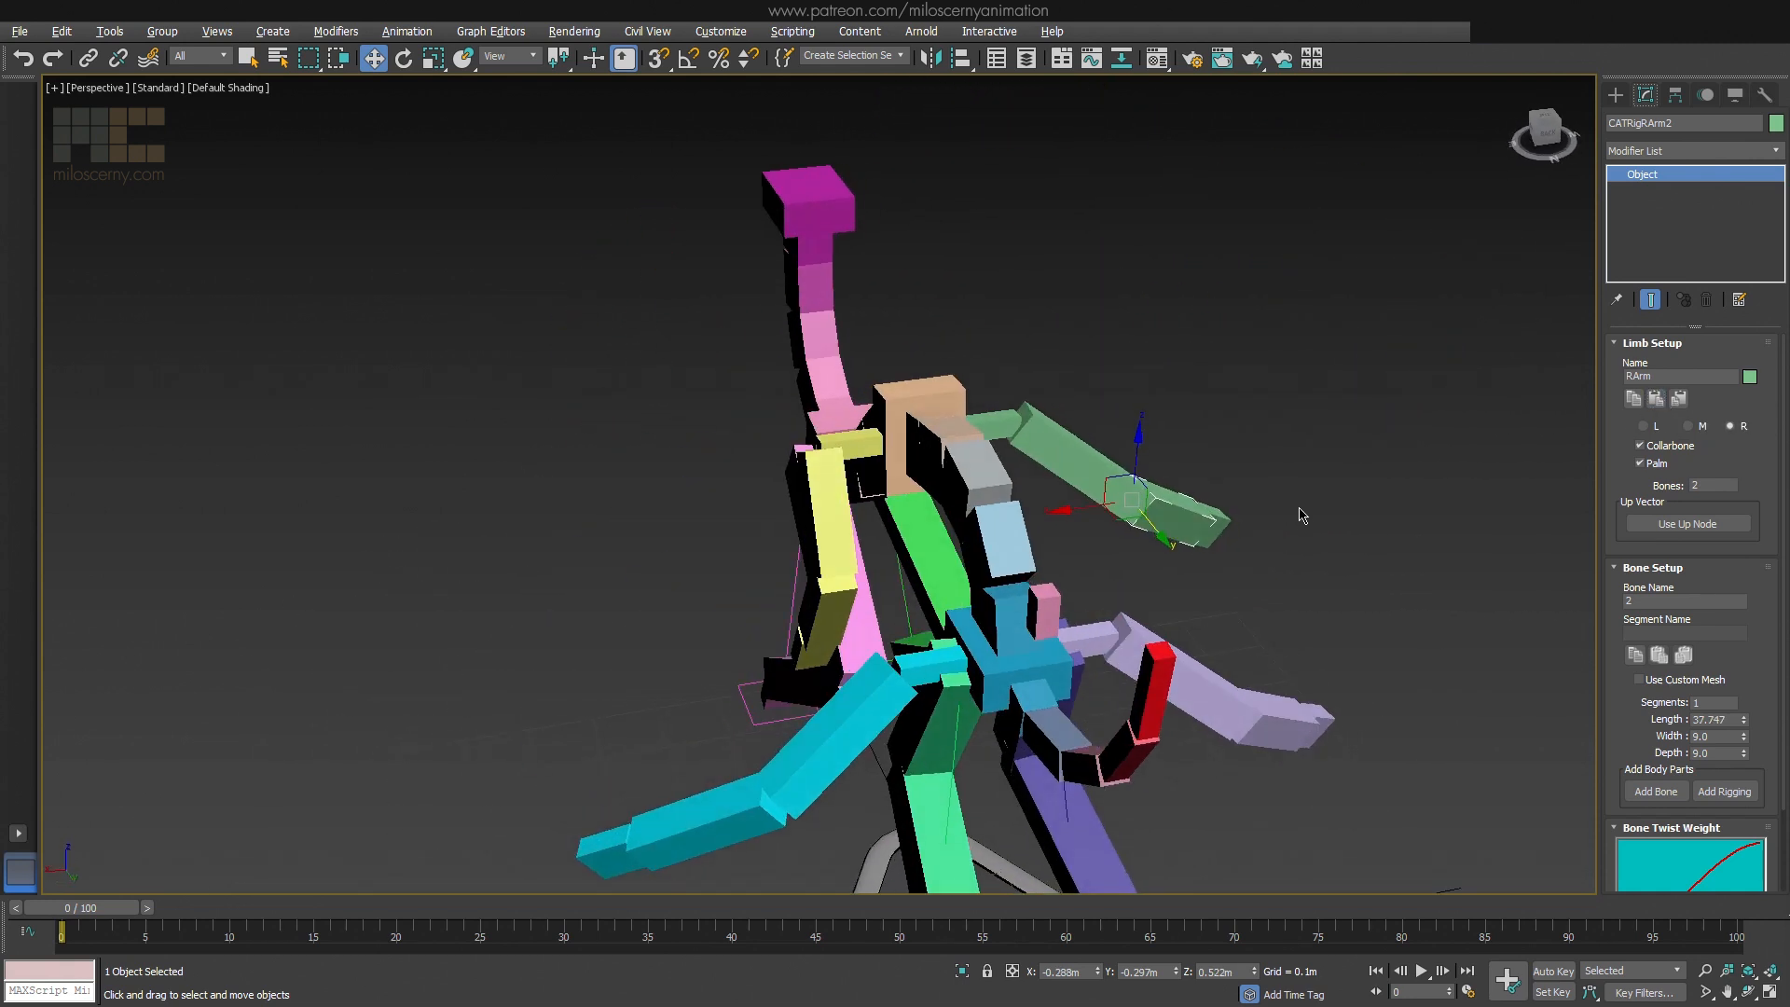
pyautogui.click(839, 513)
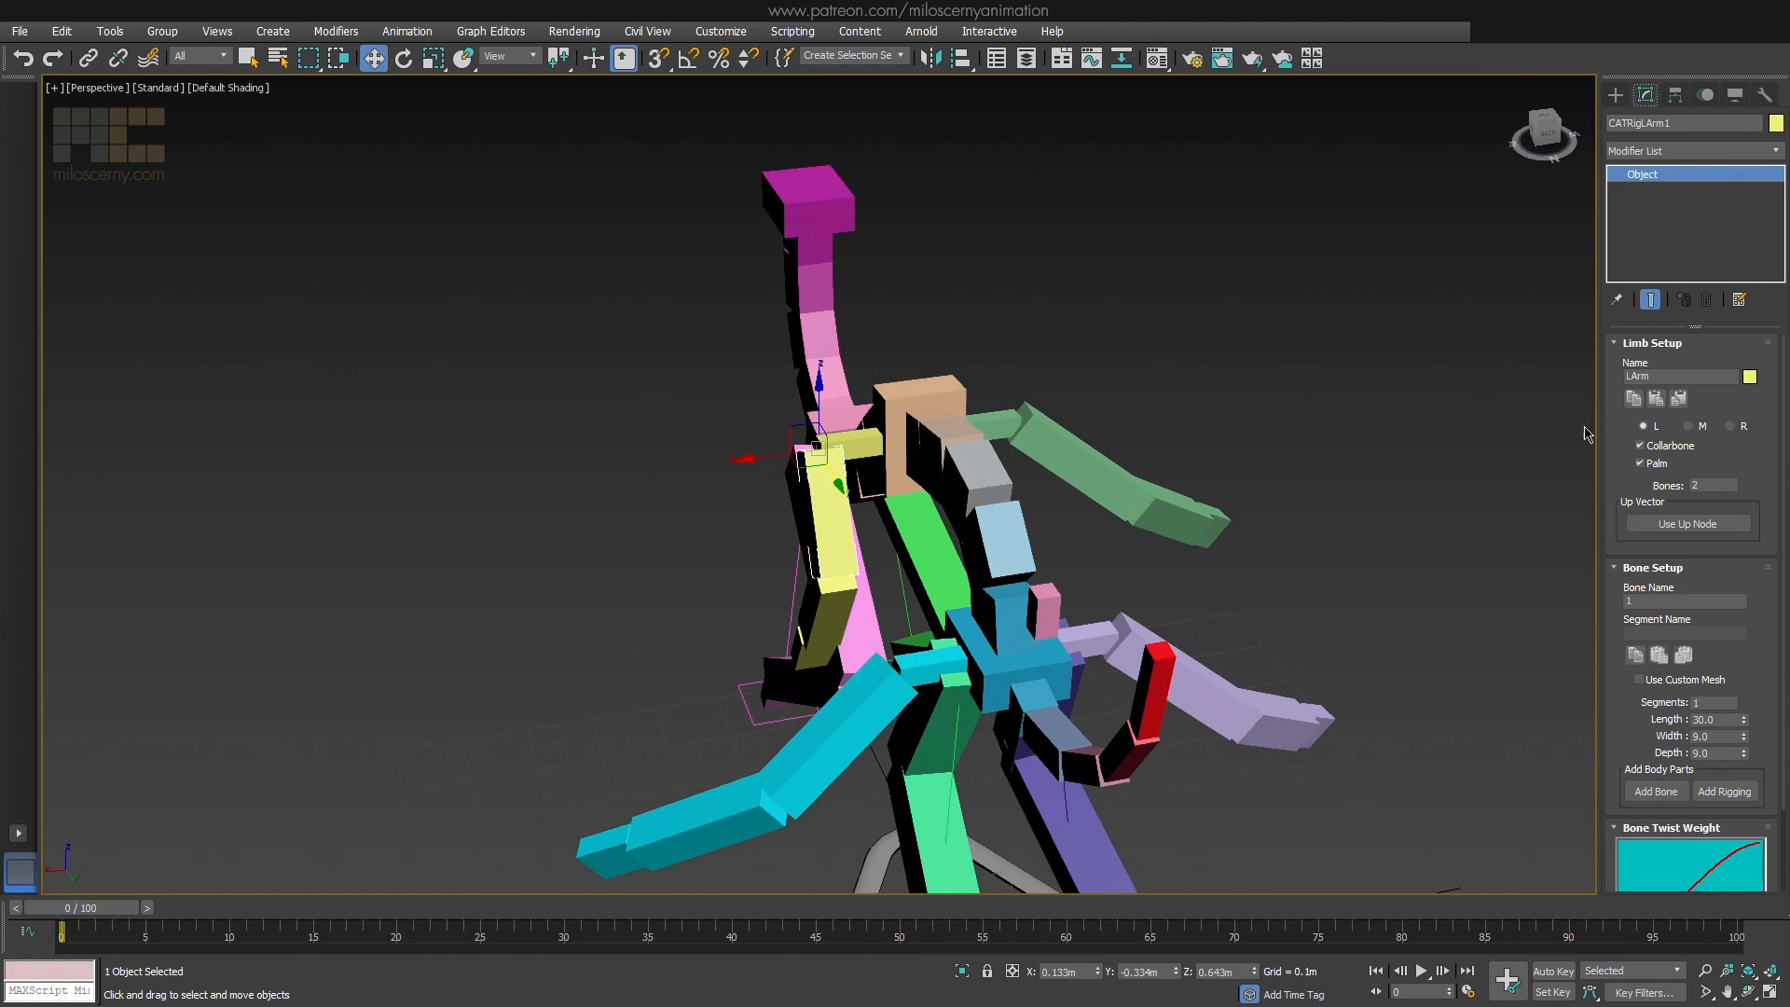
pyautogui.click(1679, 399)
# Shift the extra bone above the pelvis sideways off the centre line and rotate it to tilt backward
pyautogui.keyDown('alt'); pyautogui.moveTo(1352, 410); pyautogui.dragTo(1099, 450, button='middle'); pyautogui.keyUp('alt')
pyautogui.scroll(-5, 1098, 450)
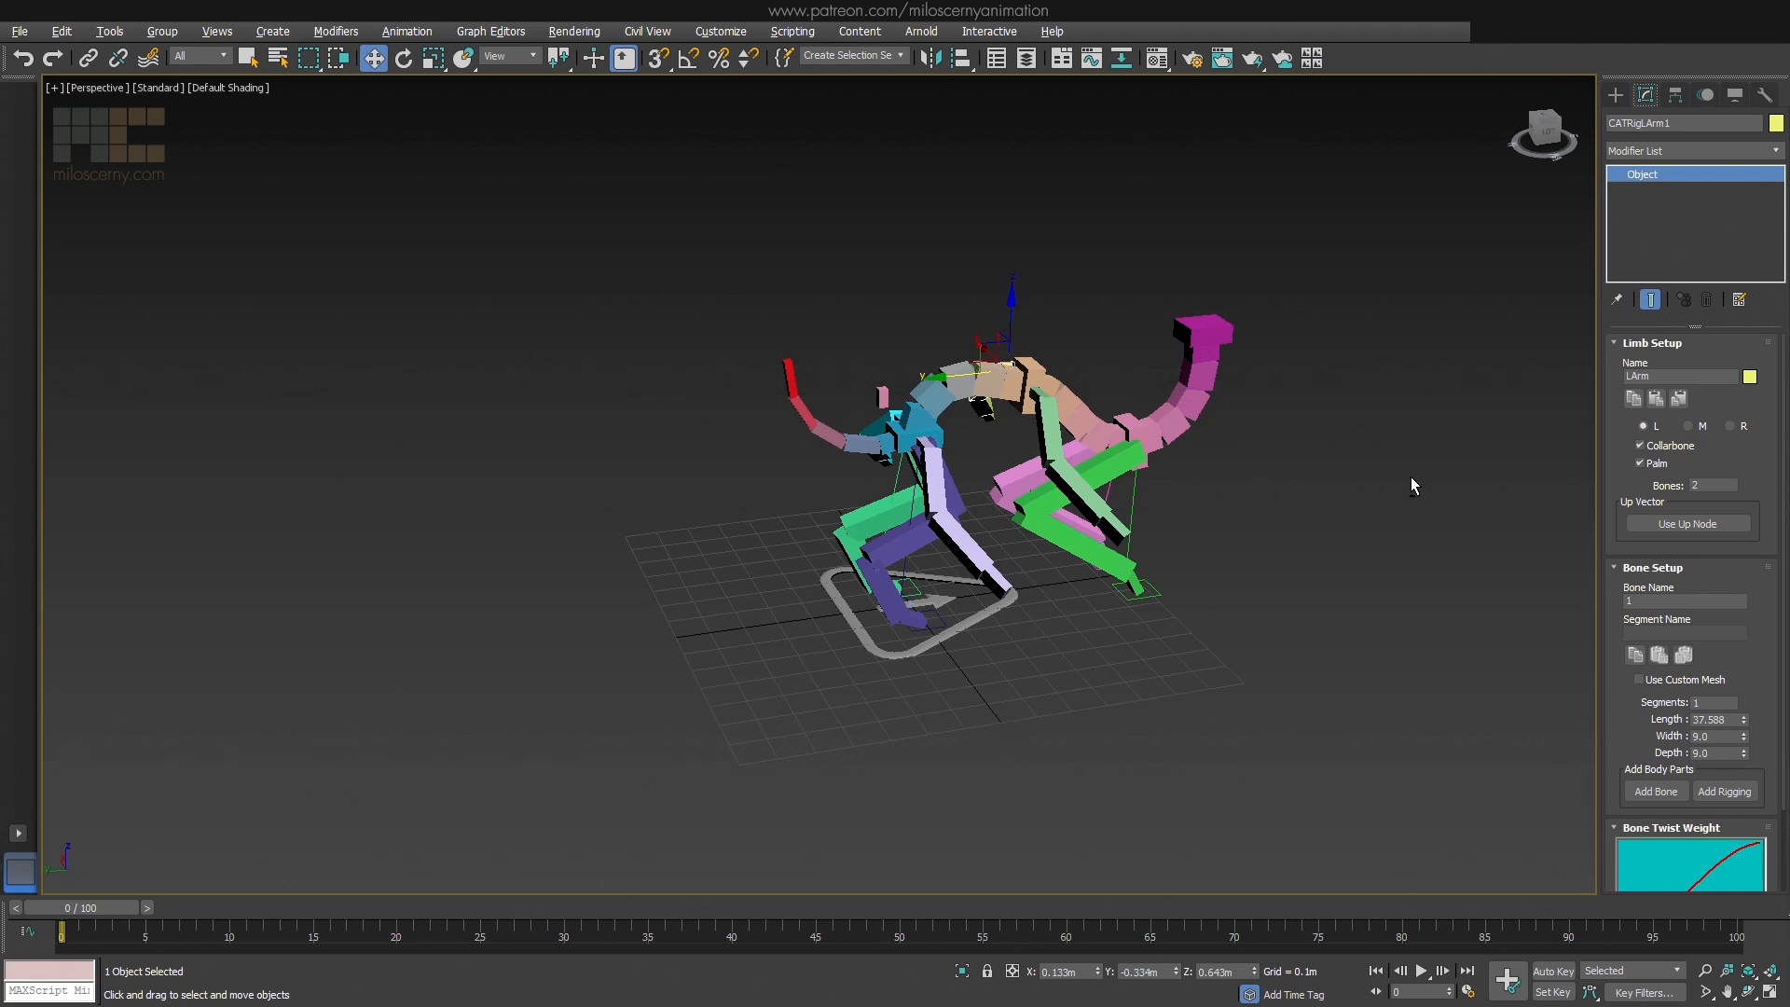
pyautogui.click(884, 400)
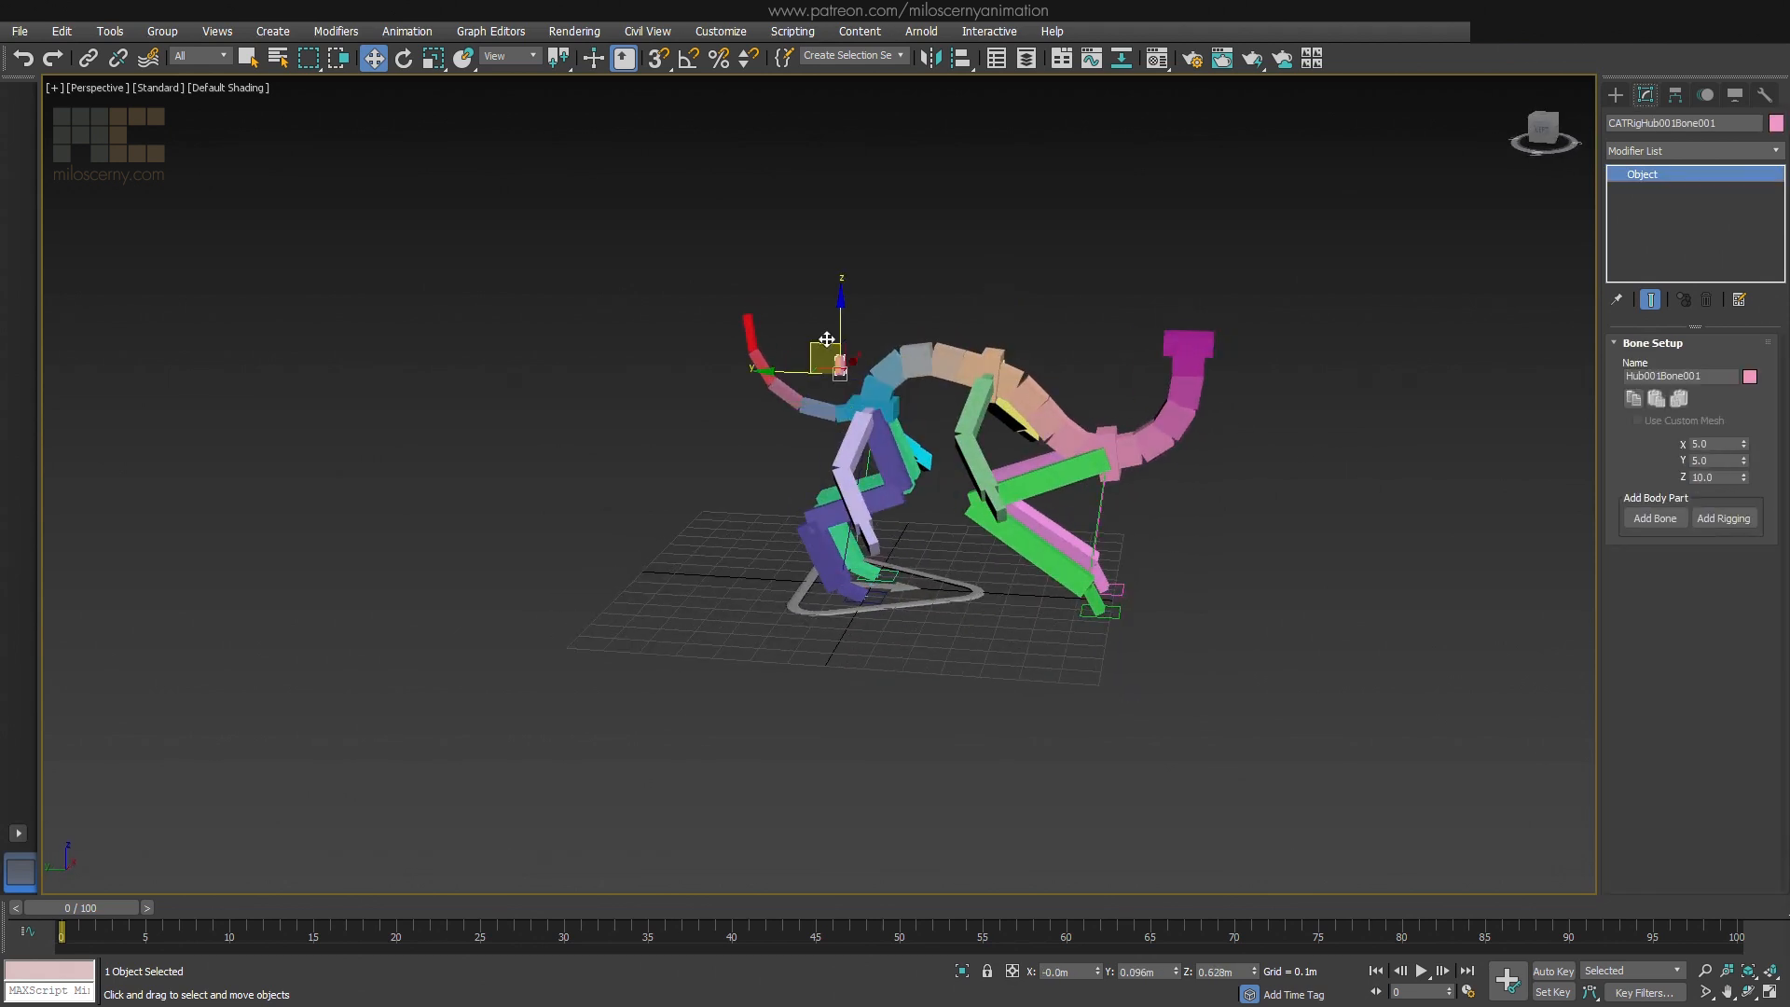
pyautogui.scroll(6, 827, 339)
pyautogui.keyDown('alt'); pyautogui.moveTo(827, 339); pyautogui.dragTo(814, 479, button='middle'); pyautogui.keyUp('alt')
pyautogui.press('e')
pyautogui.press('w')
pyautogui.moveTo(902, 453); pyautogui.dragTo(891, 454)
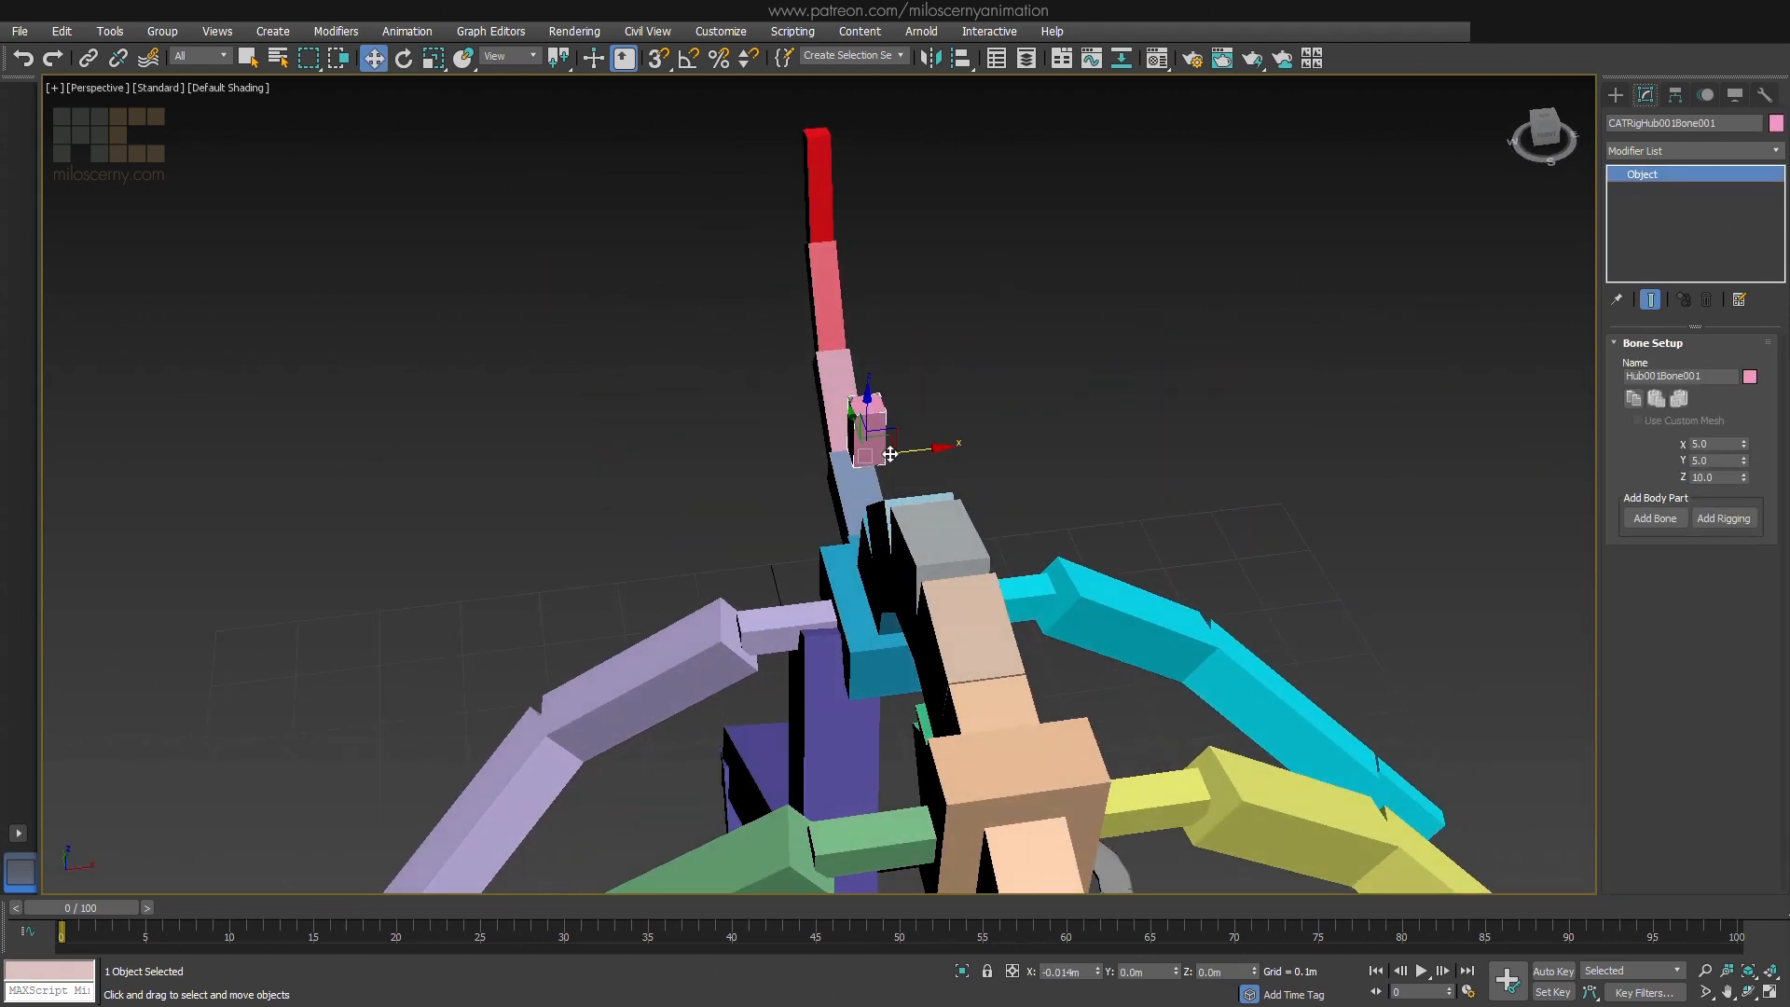
pyautogui.press('e')
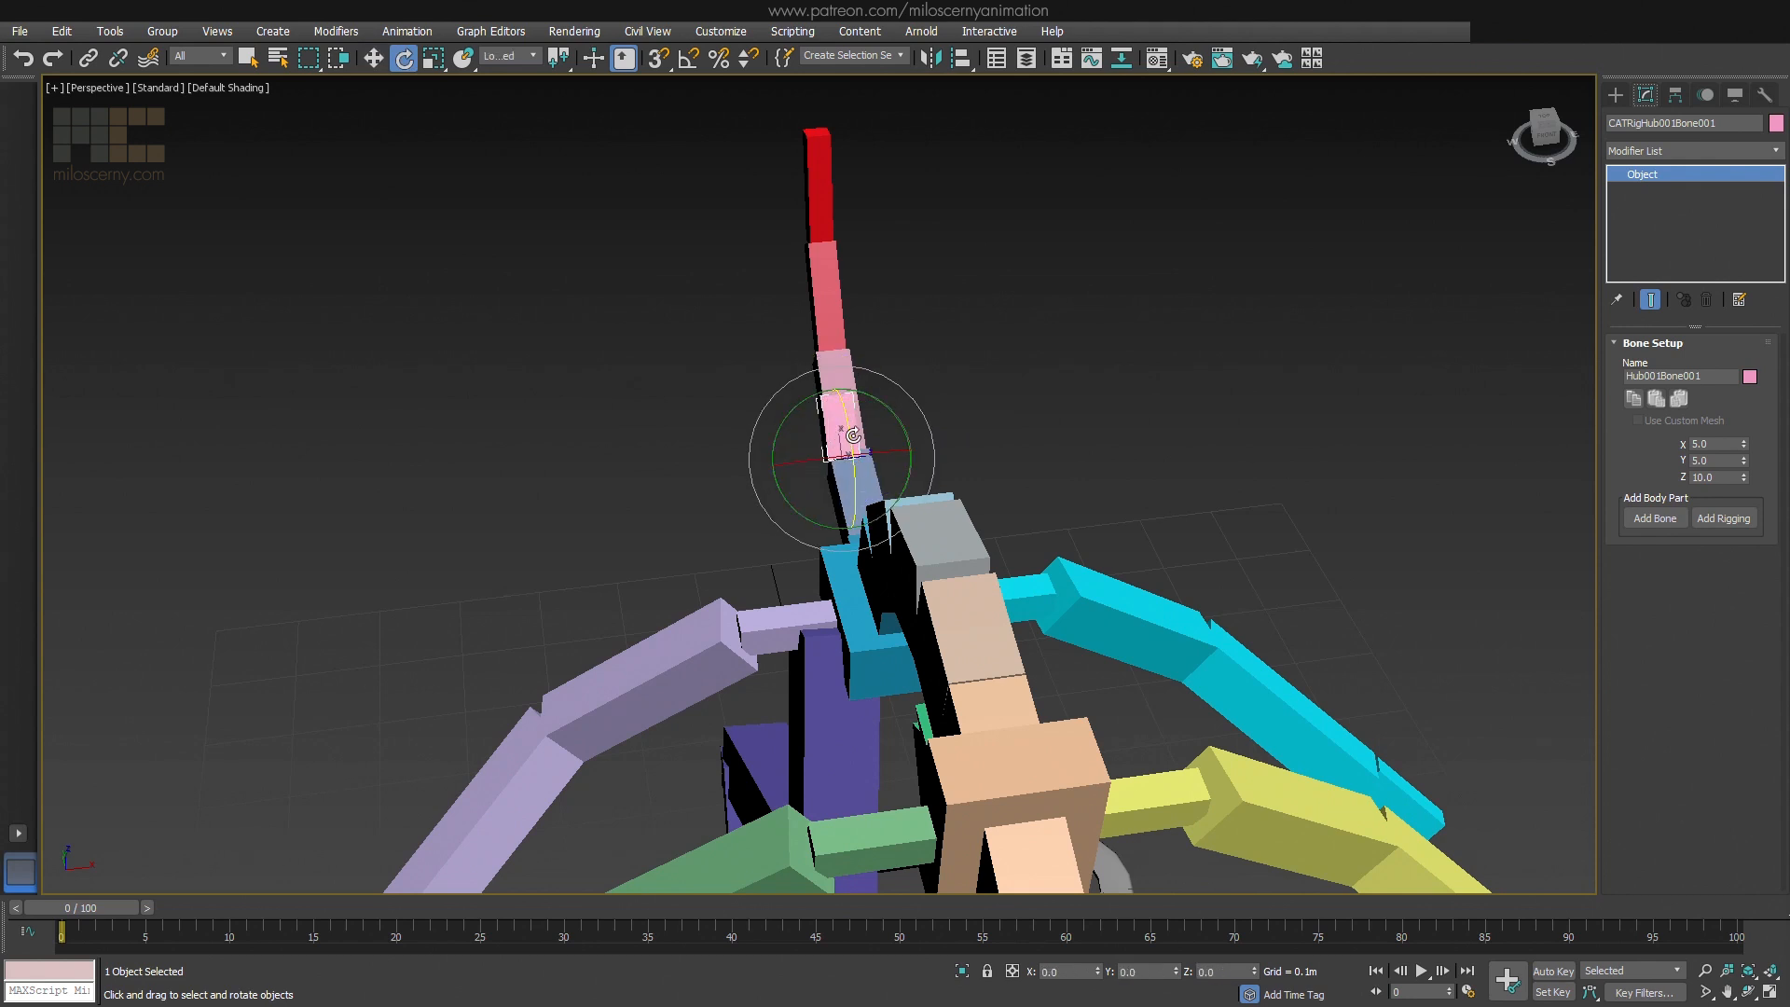
pyautogui.moveTo(782, 437); pyautogui.dragTo(758, 487)
pyautogui.keyDown('alt'); pyautogui.moveTo(760, 494); pyautogui.dragTo(933, 420, button='middle'); pyautogui.keyUp('alt')
# Add a child bone to the end of the extra pelvis bone and rotate it
pyautogui.click(1669, 514)
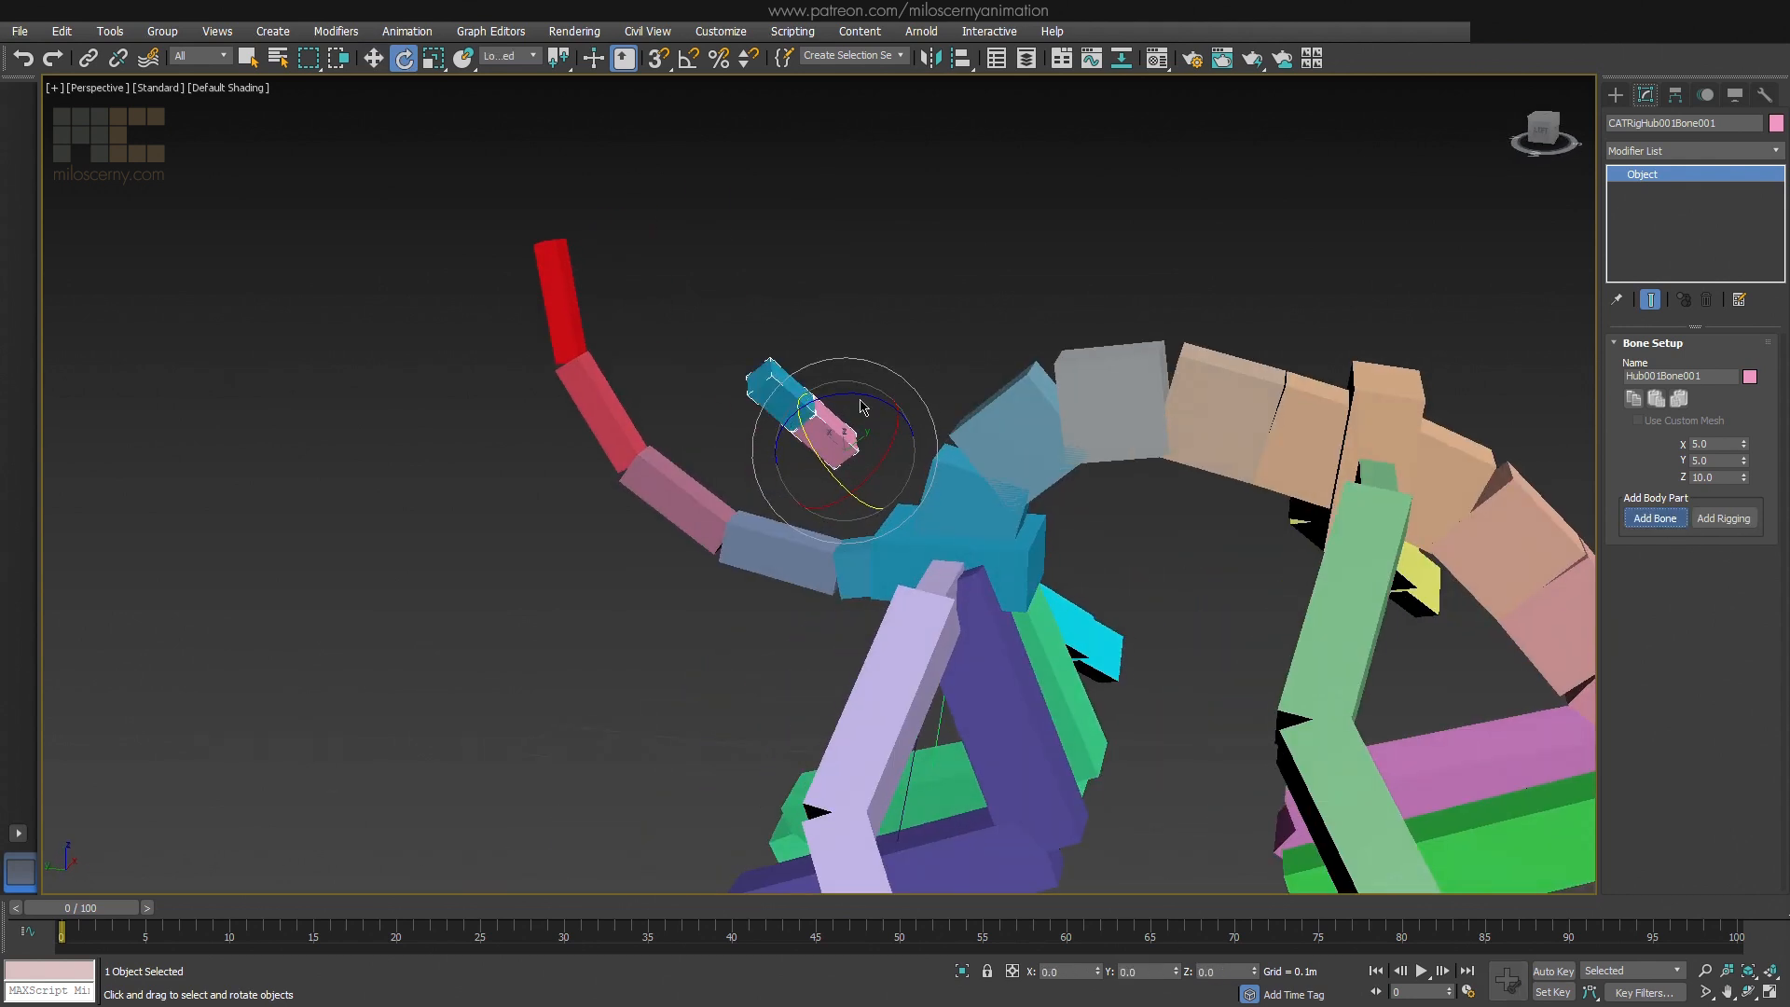
pyautogui.moveTo(895, 338); pyautogui.dragTo(899, 425, button='middle')
pyautogui.click(903, 428)
pyautogui.moveTo(852, 484); pyautogui.dragTo(876, 419)
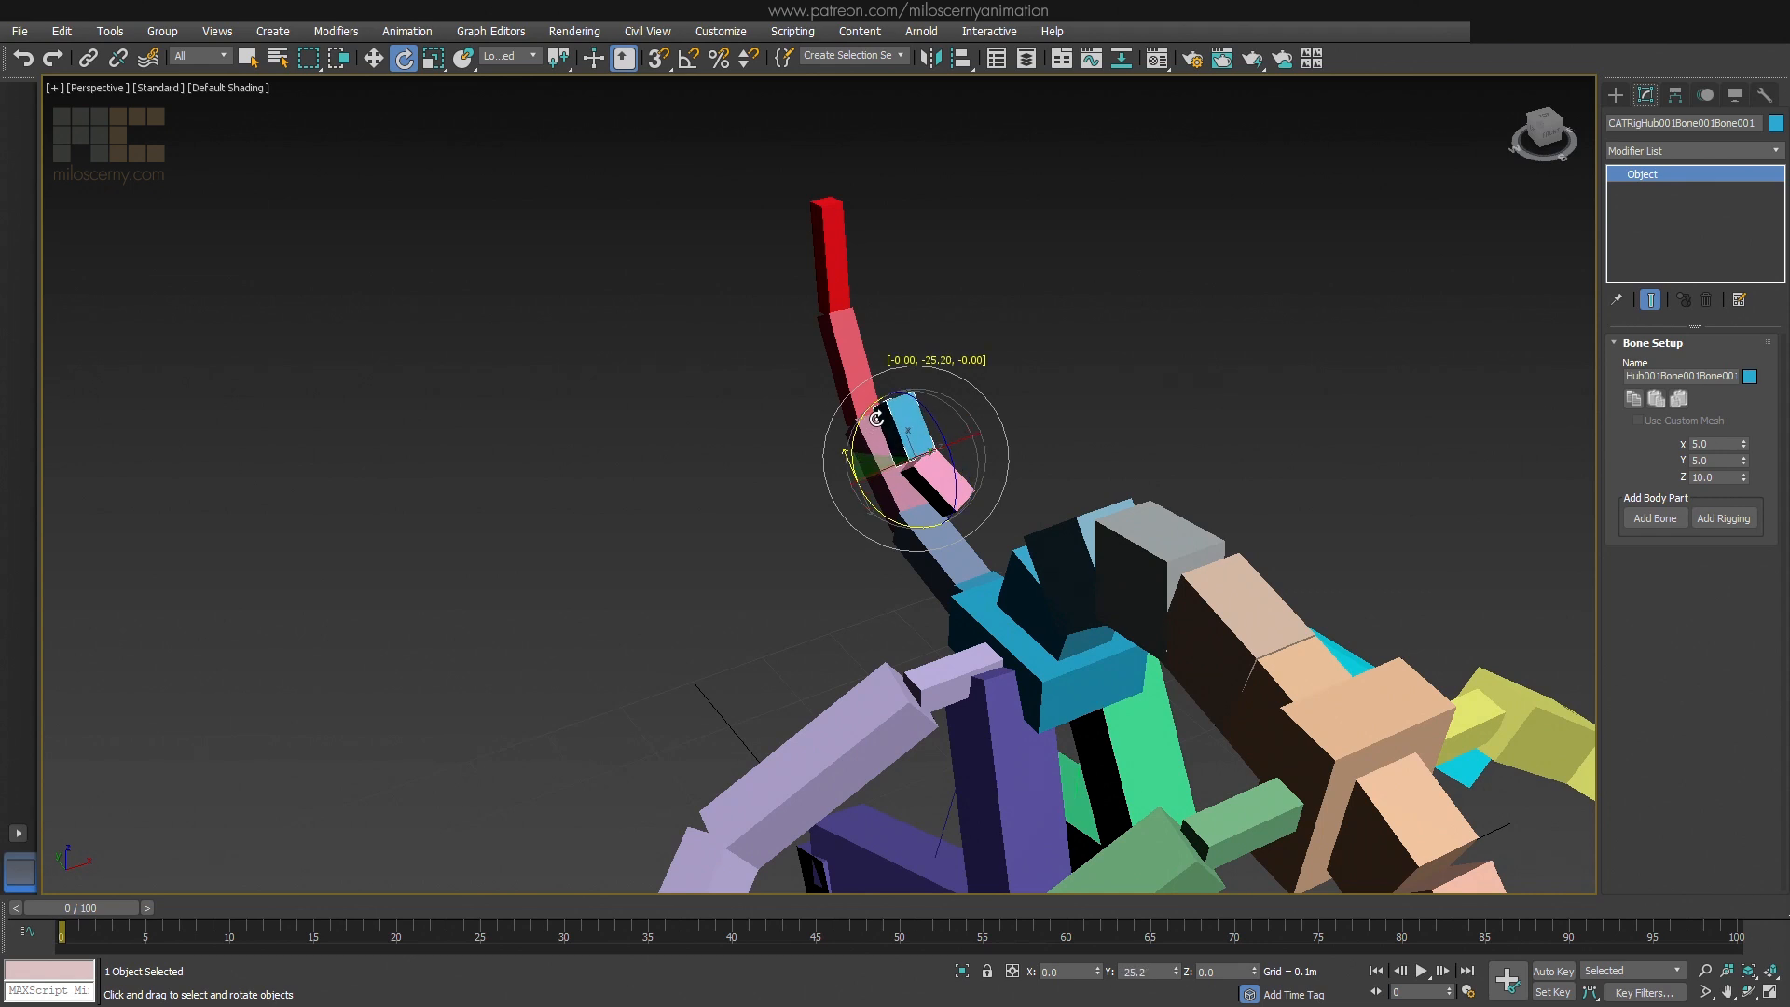
# Add a third bone to the extra bone chain, set its Z length to 20, and rotate it upward
pyautogui.keyDown('alt'); pyautogui.moveTo(970, 392); pyautogui.dragTo(1084, 326, button='middle'); pyautogui.keyUp('alt')
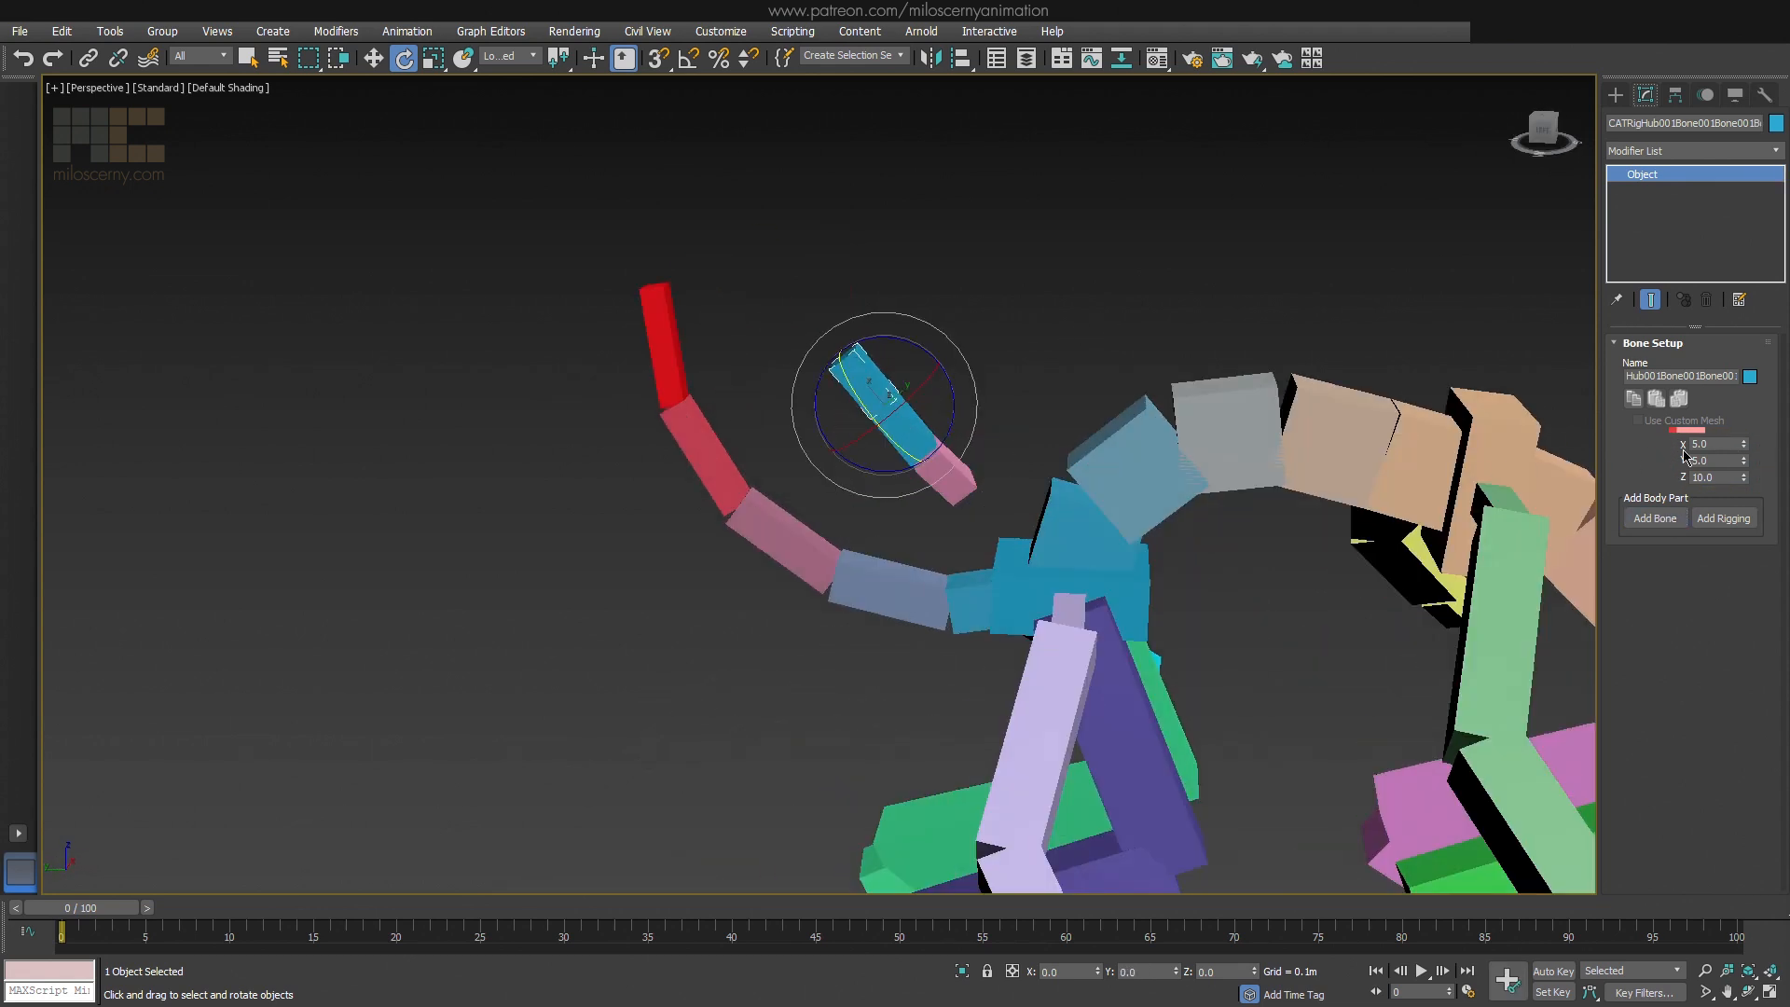
pyautogui.moveTo(927, 317); pyautogui.dragTo(1027, 350, button='middle')
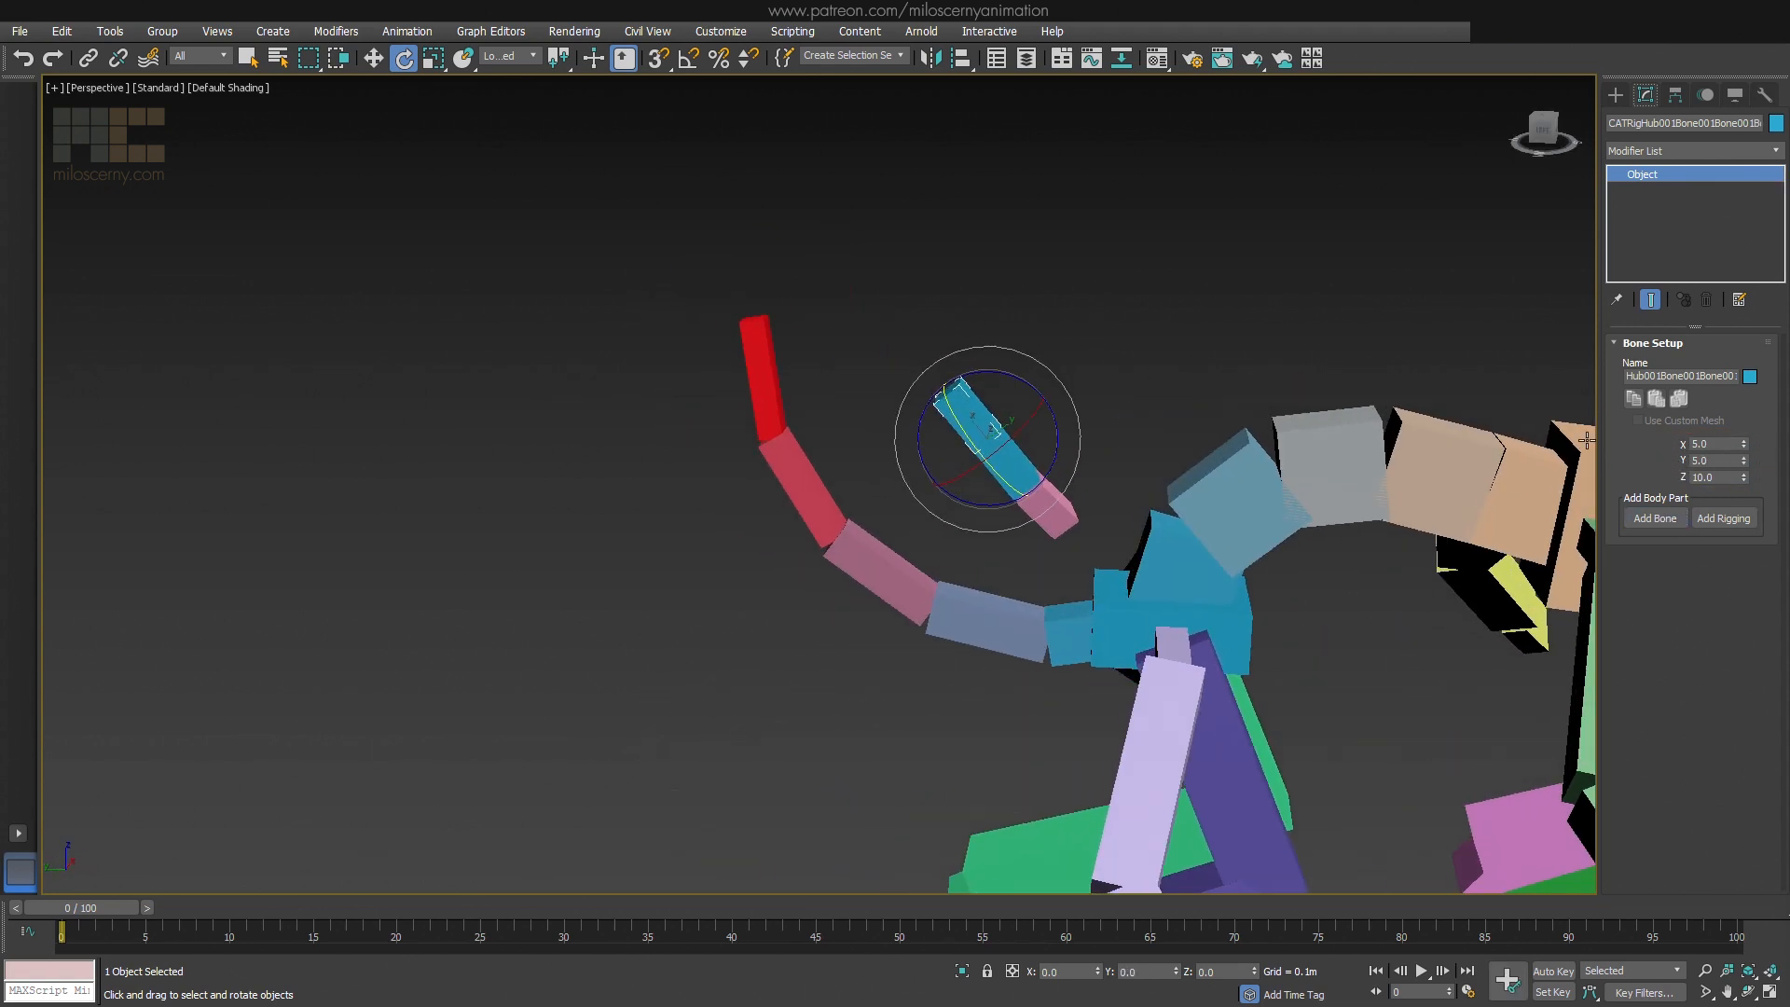
pyautogui.moveTo(1743, 476); pyautogui.dragTo(1715, 391)
pyautogui.moveTo(1098, 300)
pyautogui.keyDown('alt'); pyautogui.mouseDown(button='middle')
pyautogui.moveTo(1089, 334)
pyautogui.moveTo(1091, 313)
pyautogui.mouseUp(button='middle'); pyautogui.keyUp('alt')
pyautogui.moveTo(1034, 386); pyautogui.dragTo(1051, 402)
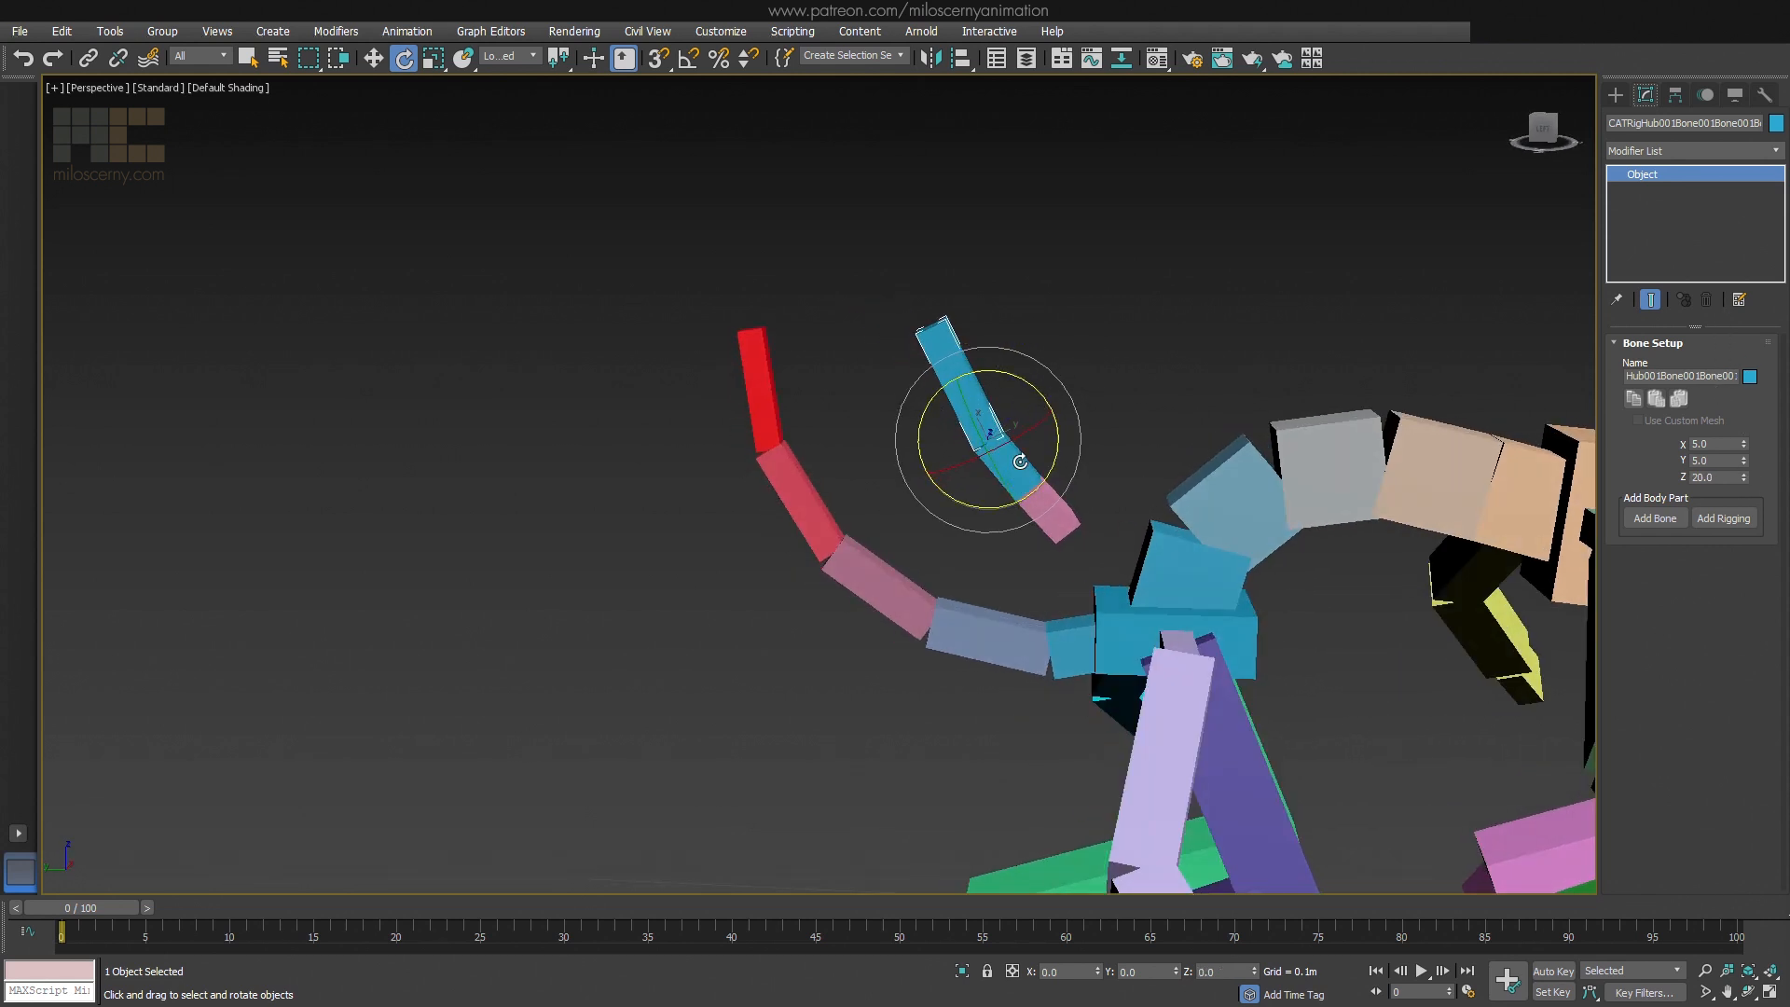
# Add a second child bone to the middle bone of the extra chain and rotate it backward as a branch
pyautogui.press('w')
pyautogui.click(1019, 474)
pyautogui.click(1655, 518)
pyautogui.click(968, 415)
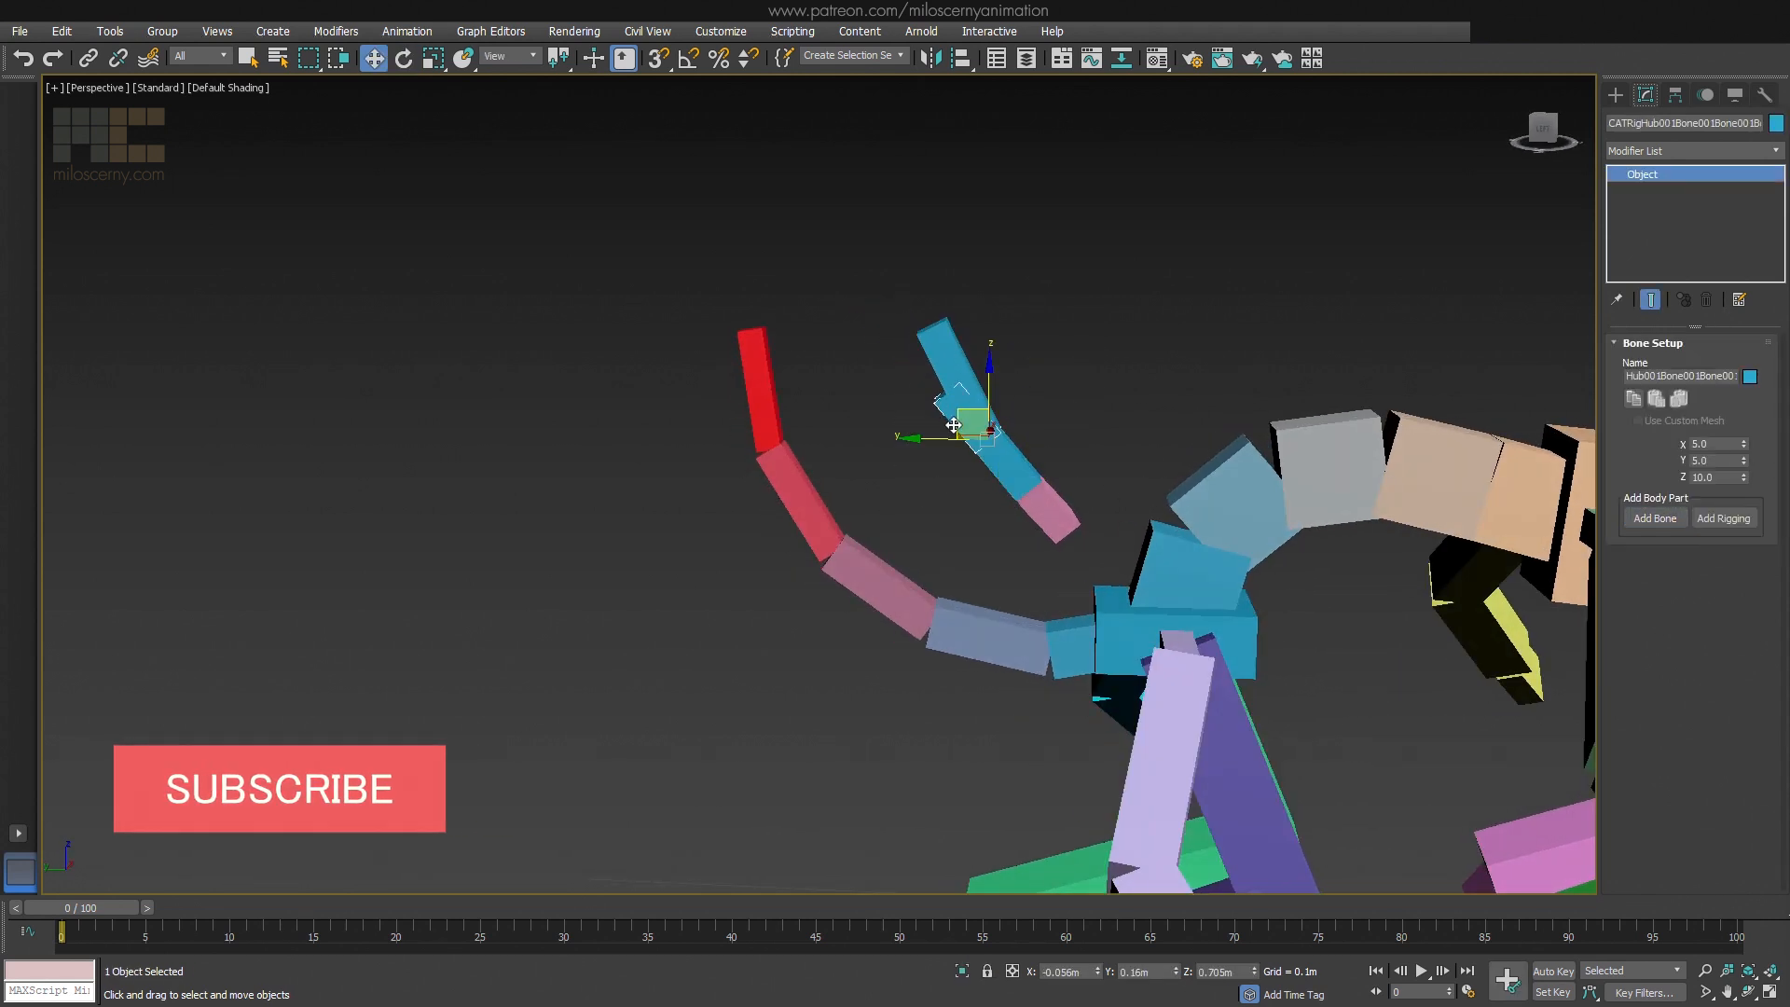
pyautogui.press('e')
pyautogui.moveTo(926, 407); pyautogui.dragTo(909, 469)
pyautogui.press('w')
# Extend the backward branch with another bone and rotate it to bend the tip
pyautogui.keyDown('alt'); pyautogui.moveTo(909, 469); pyautogui.dragTo(891, 401, button='middle'); pyautogui.keyUp('alt')
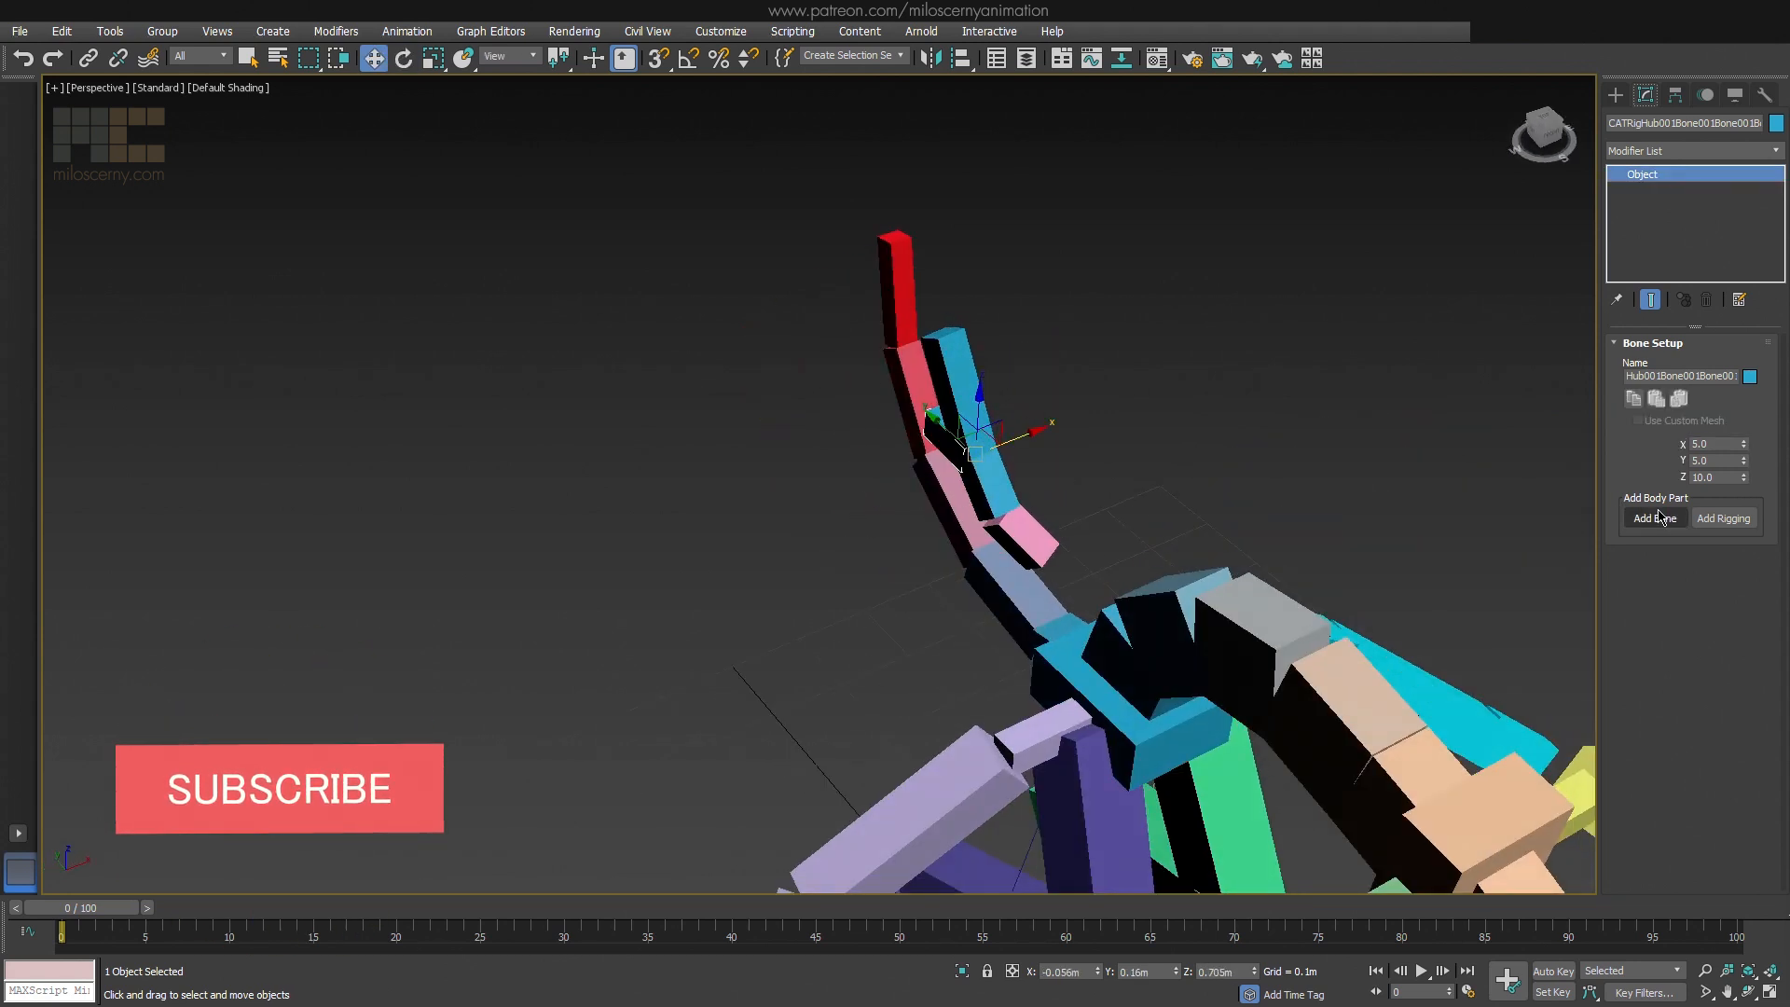
pyautogui.press('e')
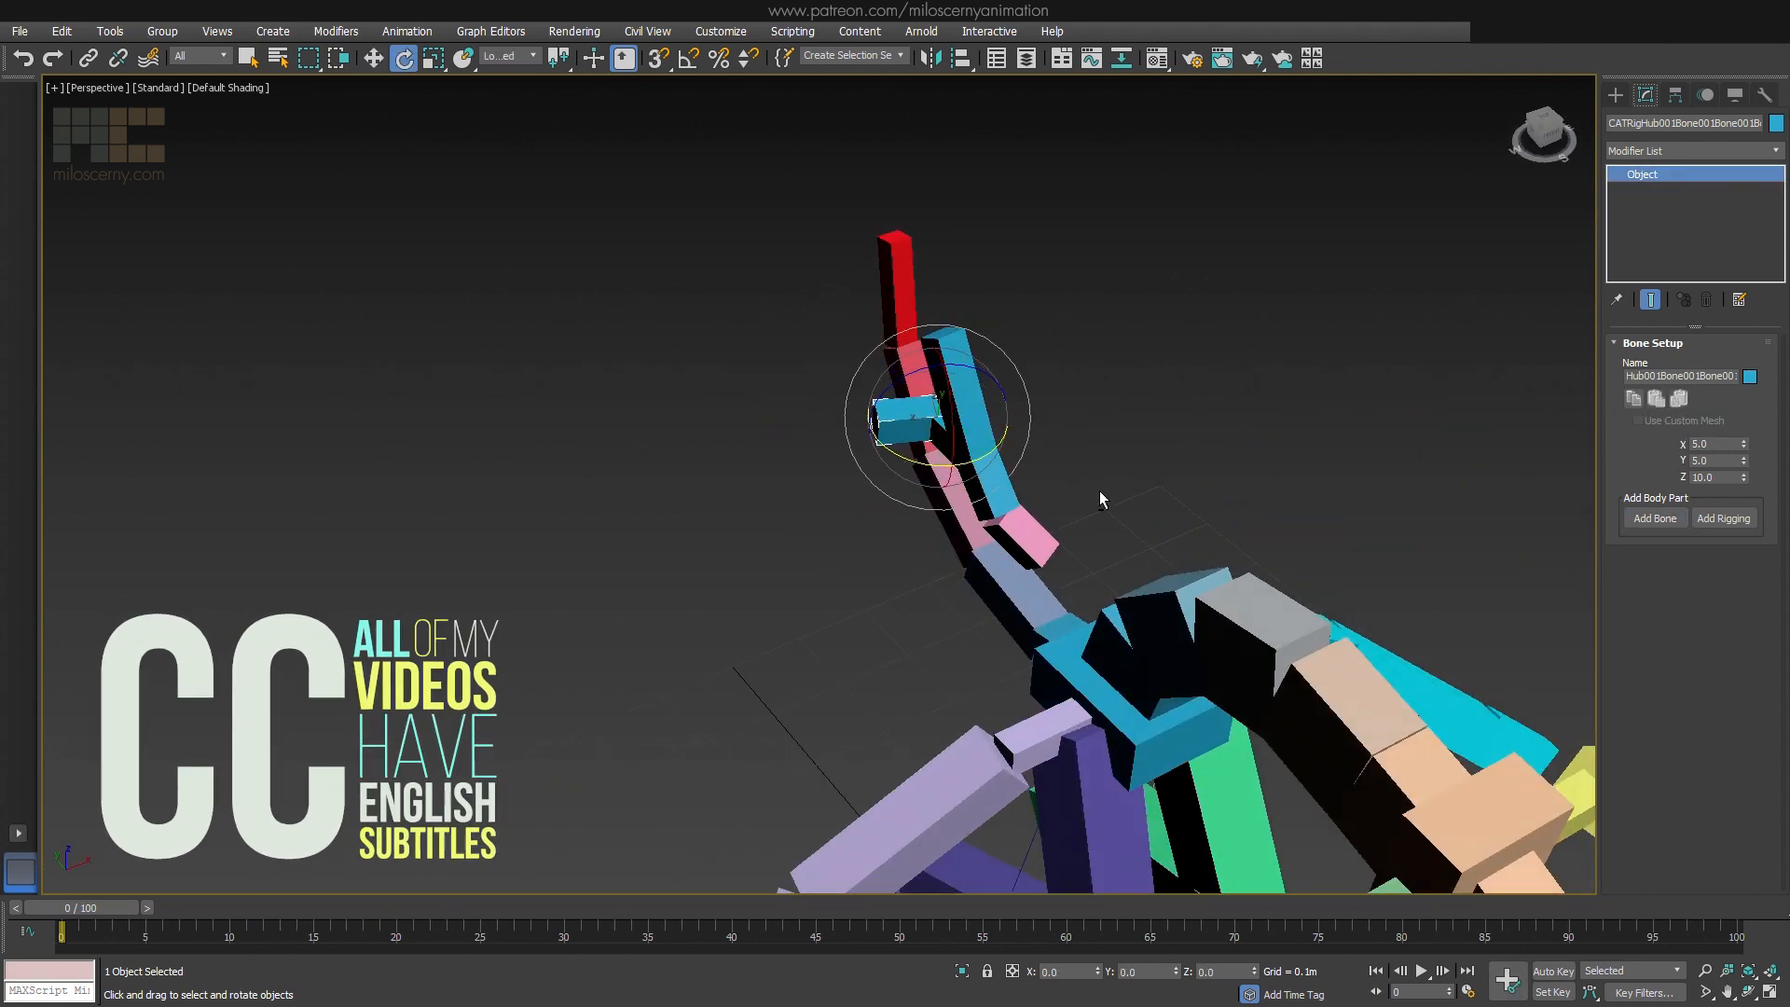
pyautogui.keyDown('alt'); pyautogui.moveTo(1099, 490); pyautogui.dragTo(1210, 462, button='middle'); pyautogui.keyUp('alt')
# Copy the settings of the extra chain's root bone and add a second extra bone to the pelvis hub
pyautogui.click(1048, 504)
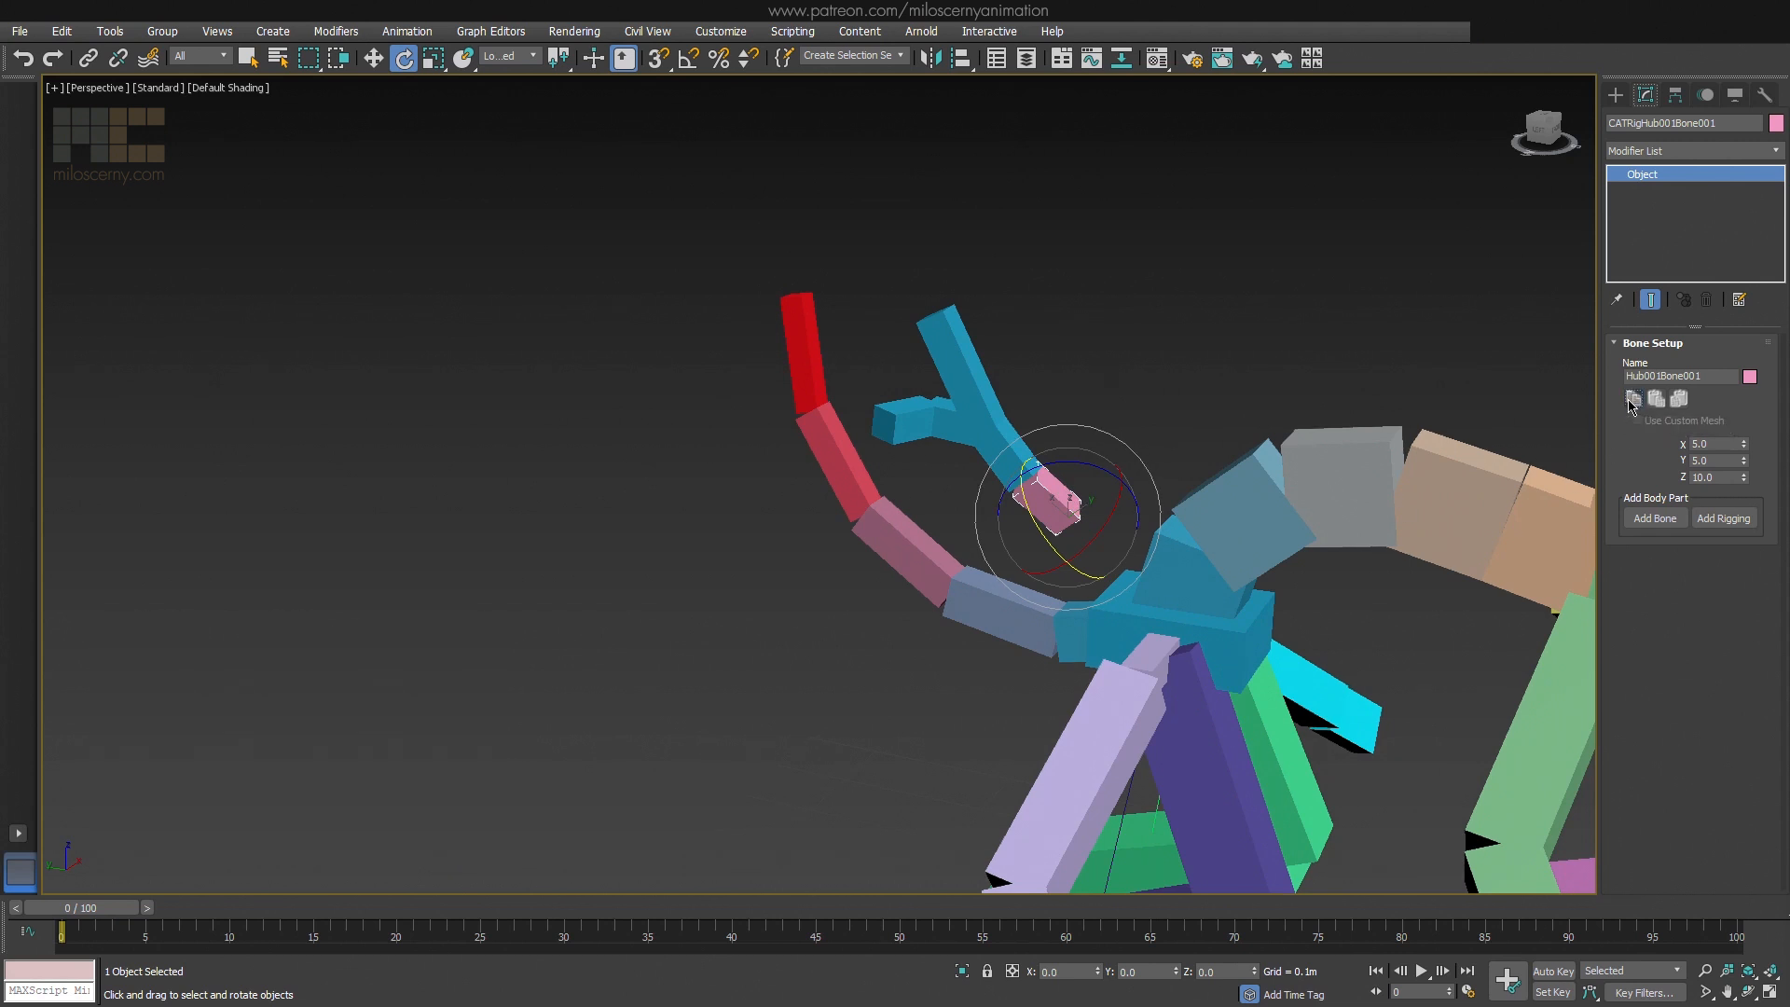
pyautogui.click(1243, 631)
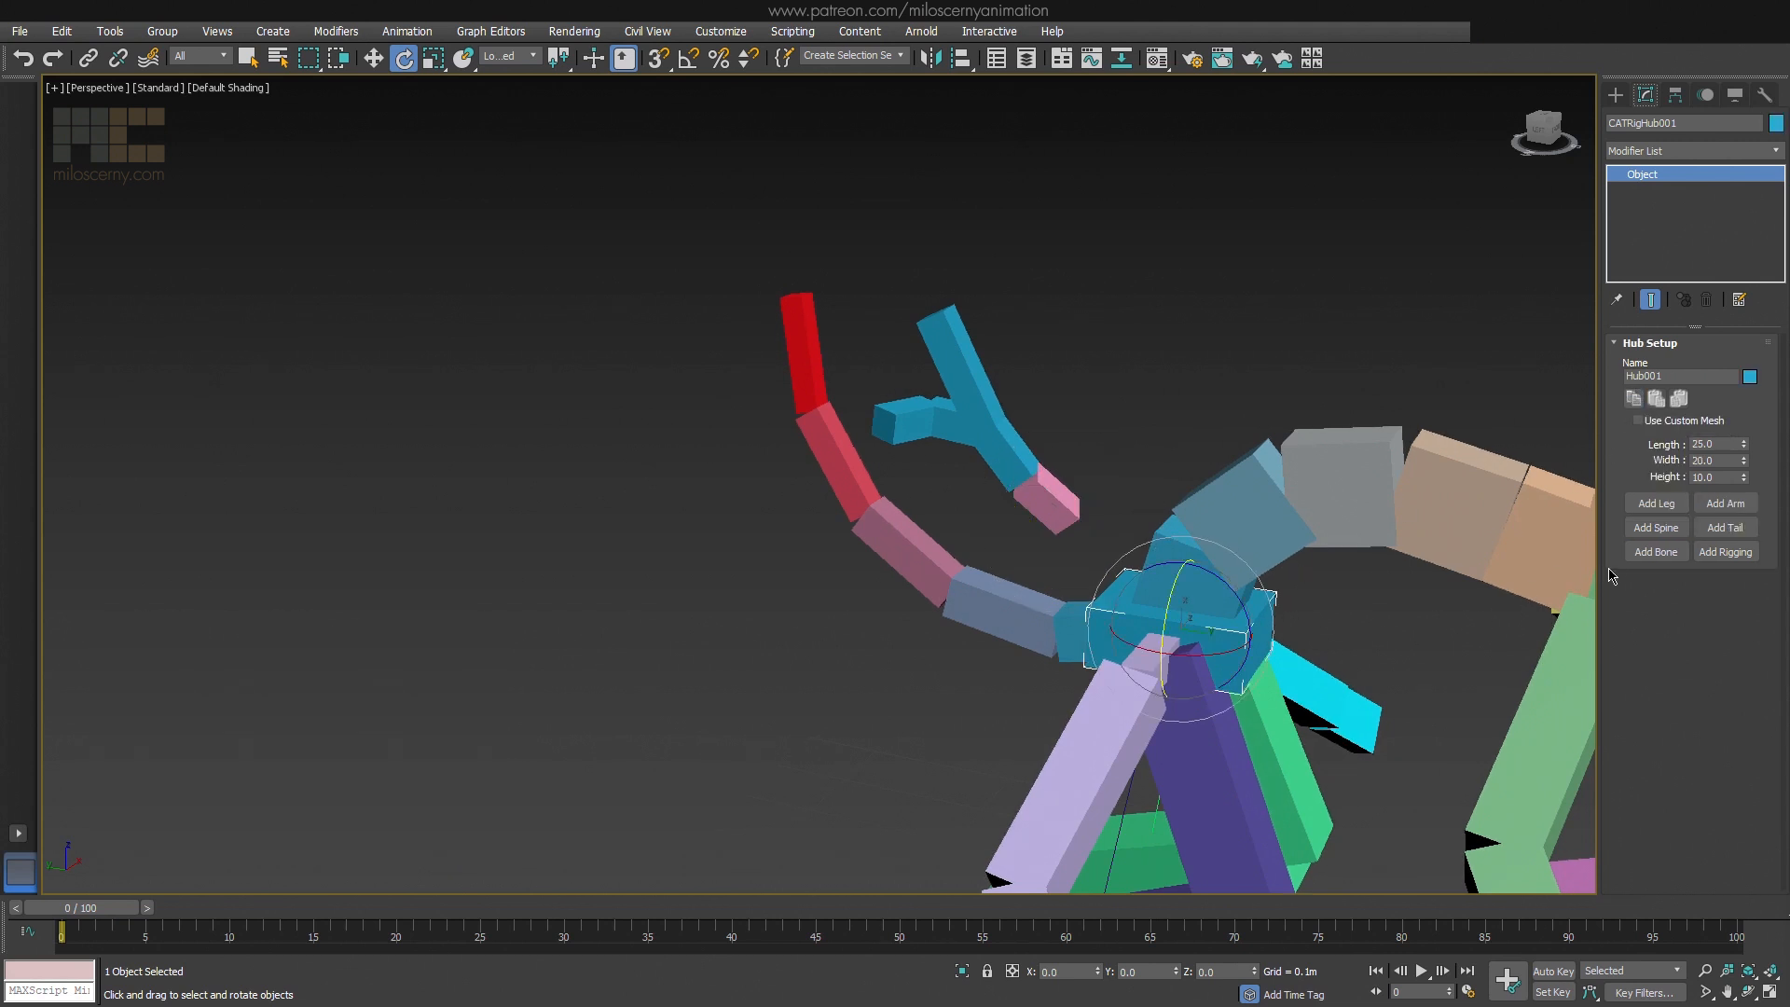
pyautogui.click(1641, 560)
# Select the new bone inside the pelvis hub and paste the copied bone settings onto it mirrored
pyautogui.press('F3')
pyautogui.keyDown('alt'); pyautogui.moveTo(1226, 592); pyautogui.dragTo(1254, 545, button='middle'); pyautogui.keyUp('alt')
pyautogui.scroll(4, 1224, 586)
pyautogui.press('w')
pyautogui.click(1161, 552)
pyautogui.scroll(-4, 1161, 551)
pyautogui.press('F3')
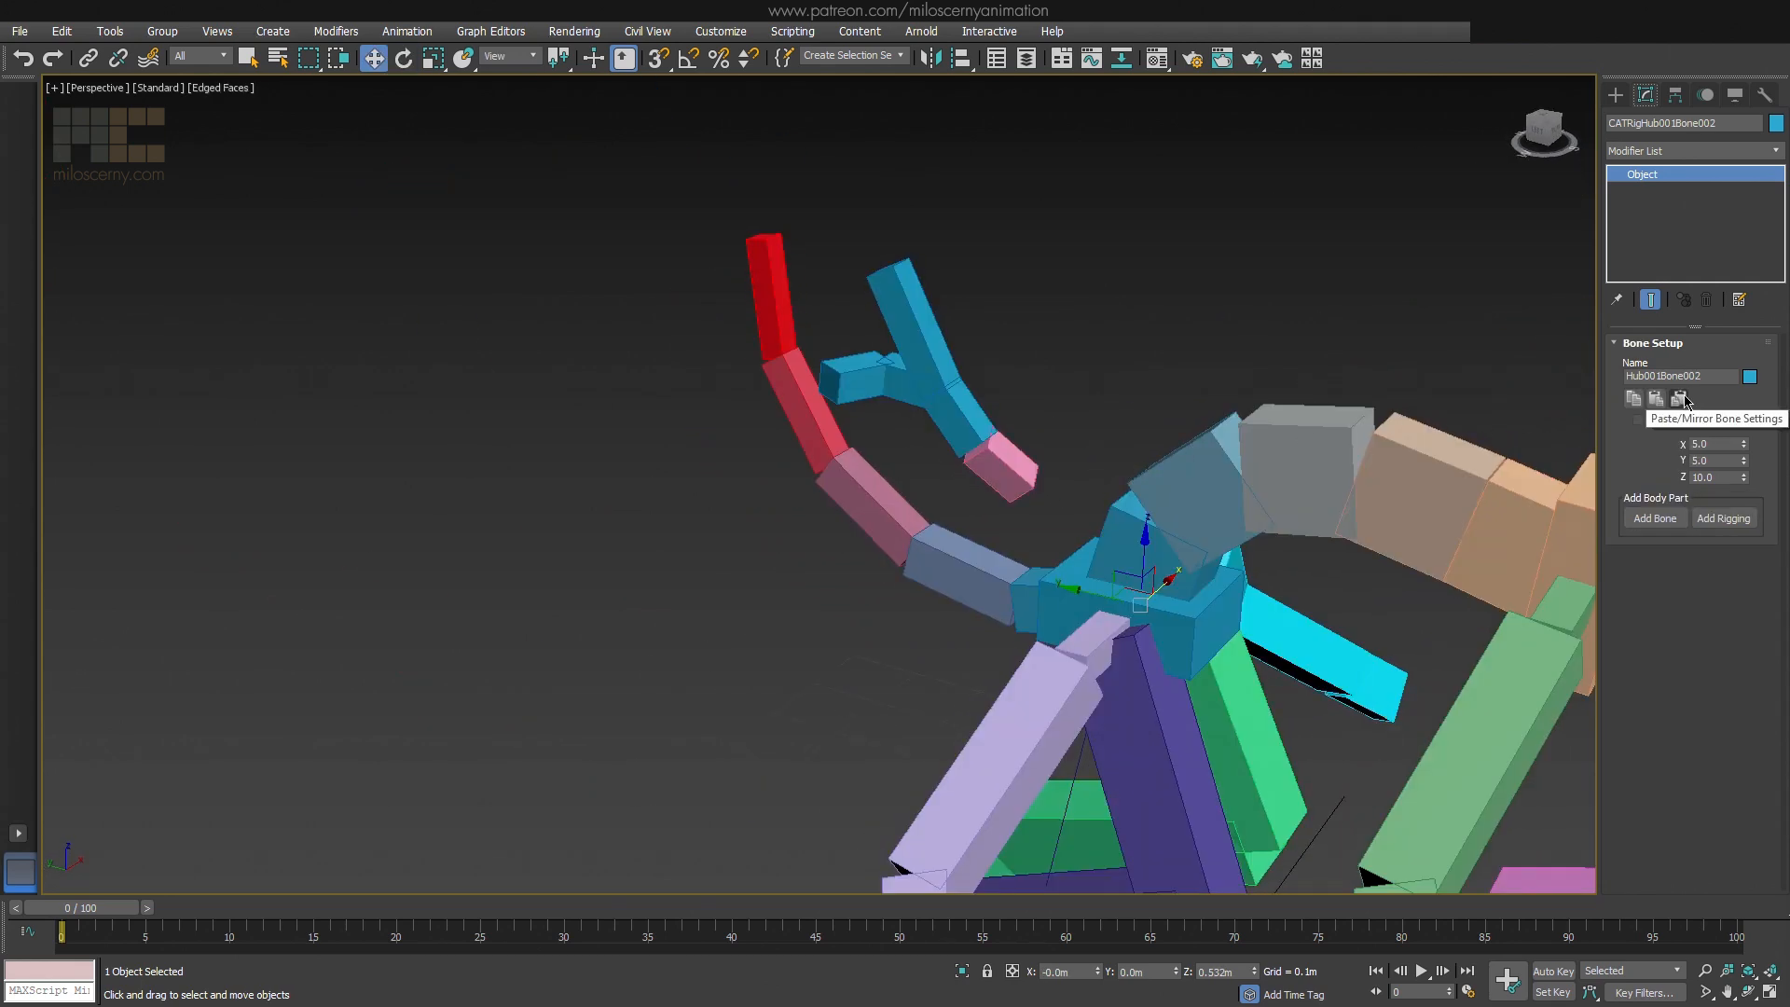
pyautogui.click(1677, 399)
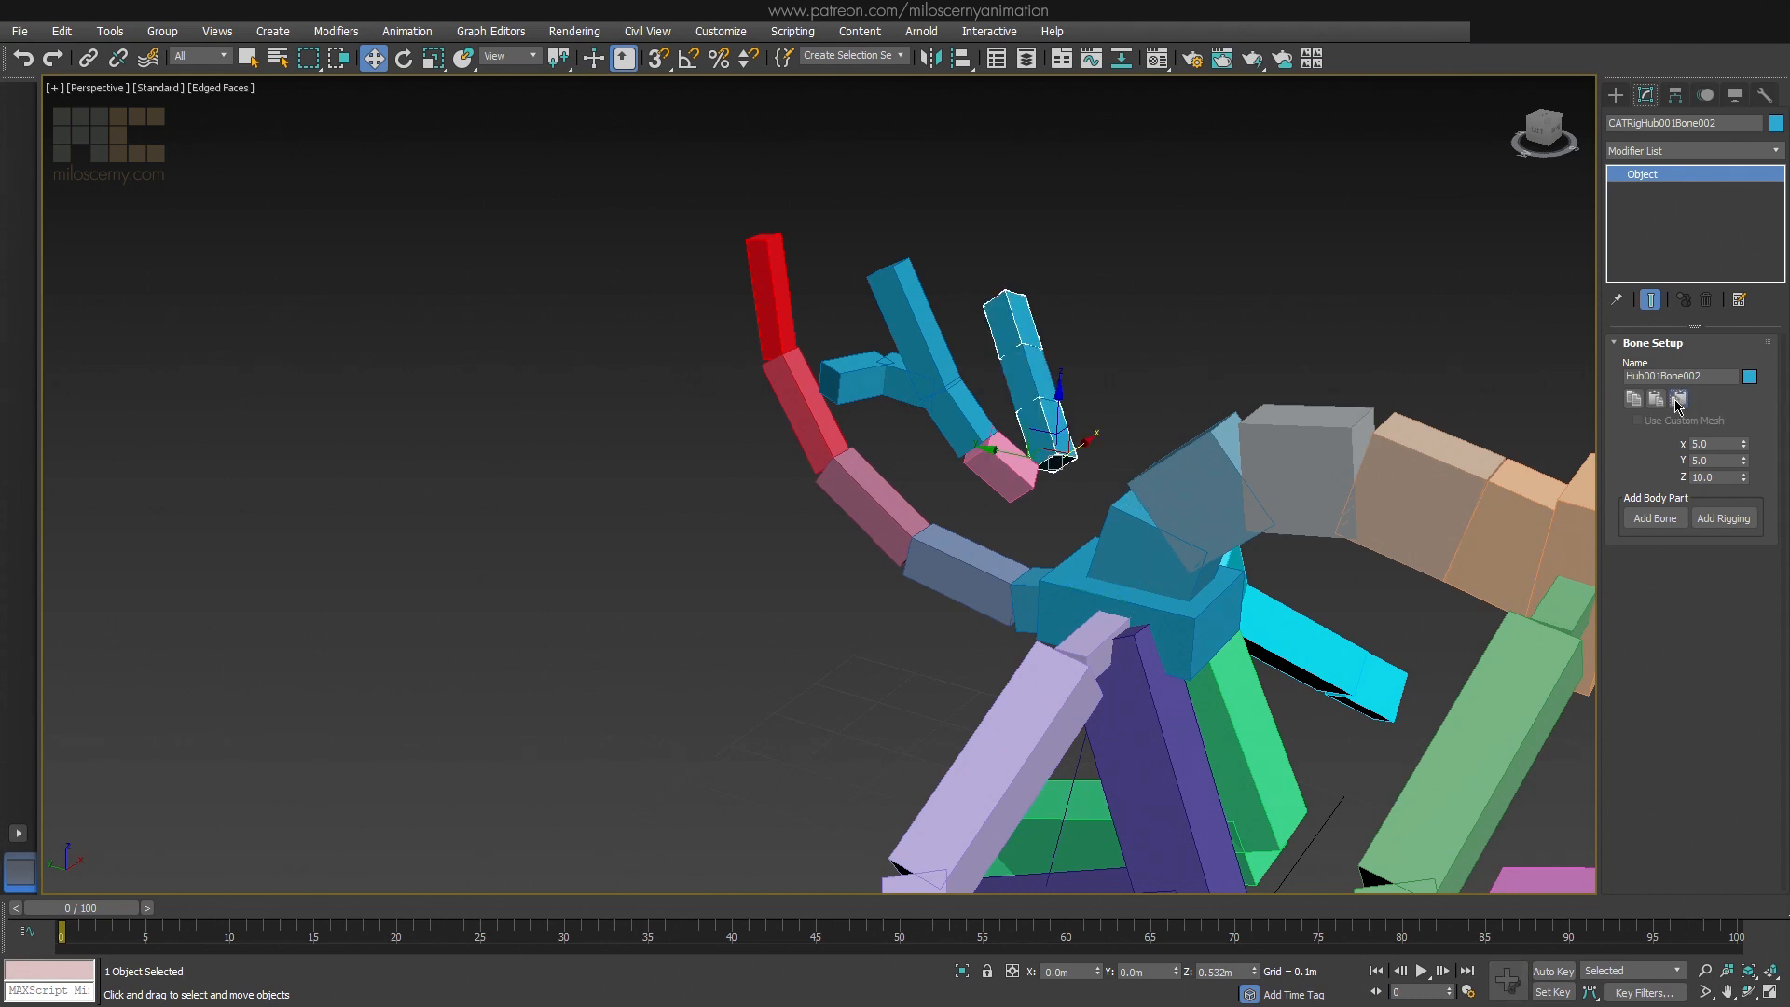
# Select the middle hub of the spine, Hub002, and add an Edit Poly modifier to it
pyautogui.keyDown('alt'); pyautogui.moveTo(1027, 279); pyautogui.dragTo(888, 384, button='middle'); pyautogui.keyUp('alt')
pyautogui.keyDown('alt'); pyautogui.moveTo(889, 384); pyautogui.dragTo(1057, 389, button='middle'); pyautogui.keyUp('alt')
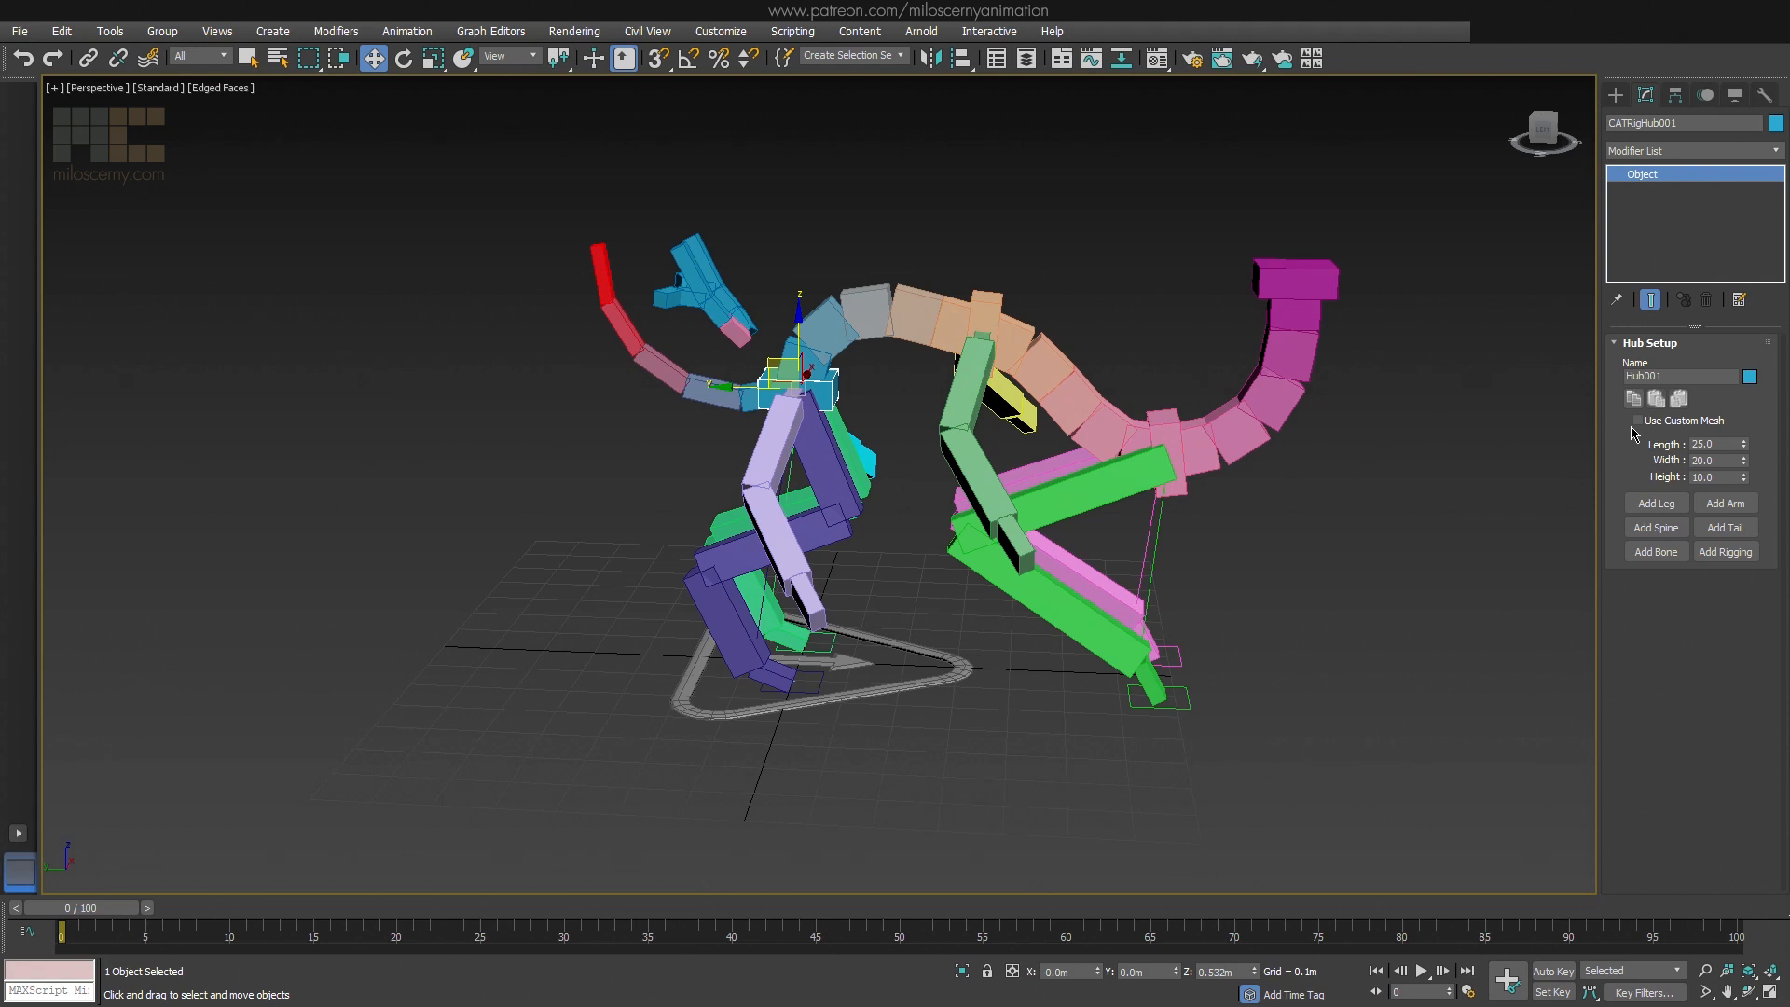
pyautogui.click(975, 315)
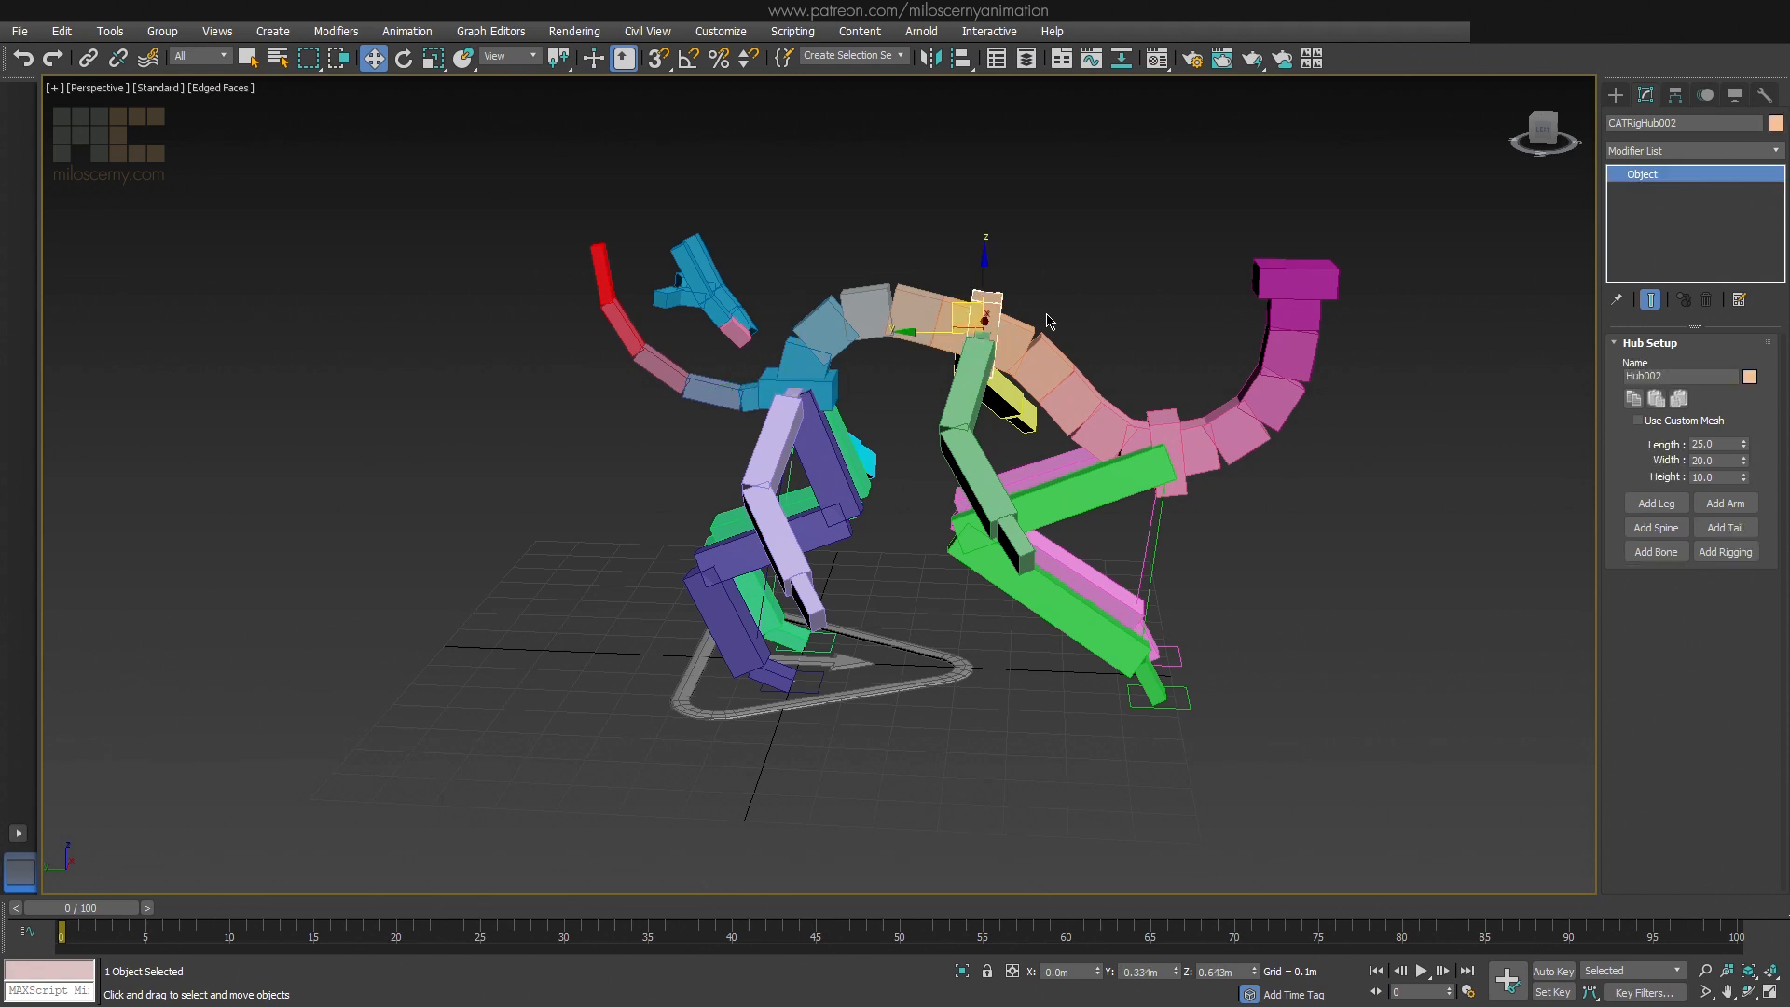
pyautogui.scroll(5, 942, 373)
pyautogui.scroll(4, 924, 402)
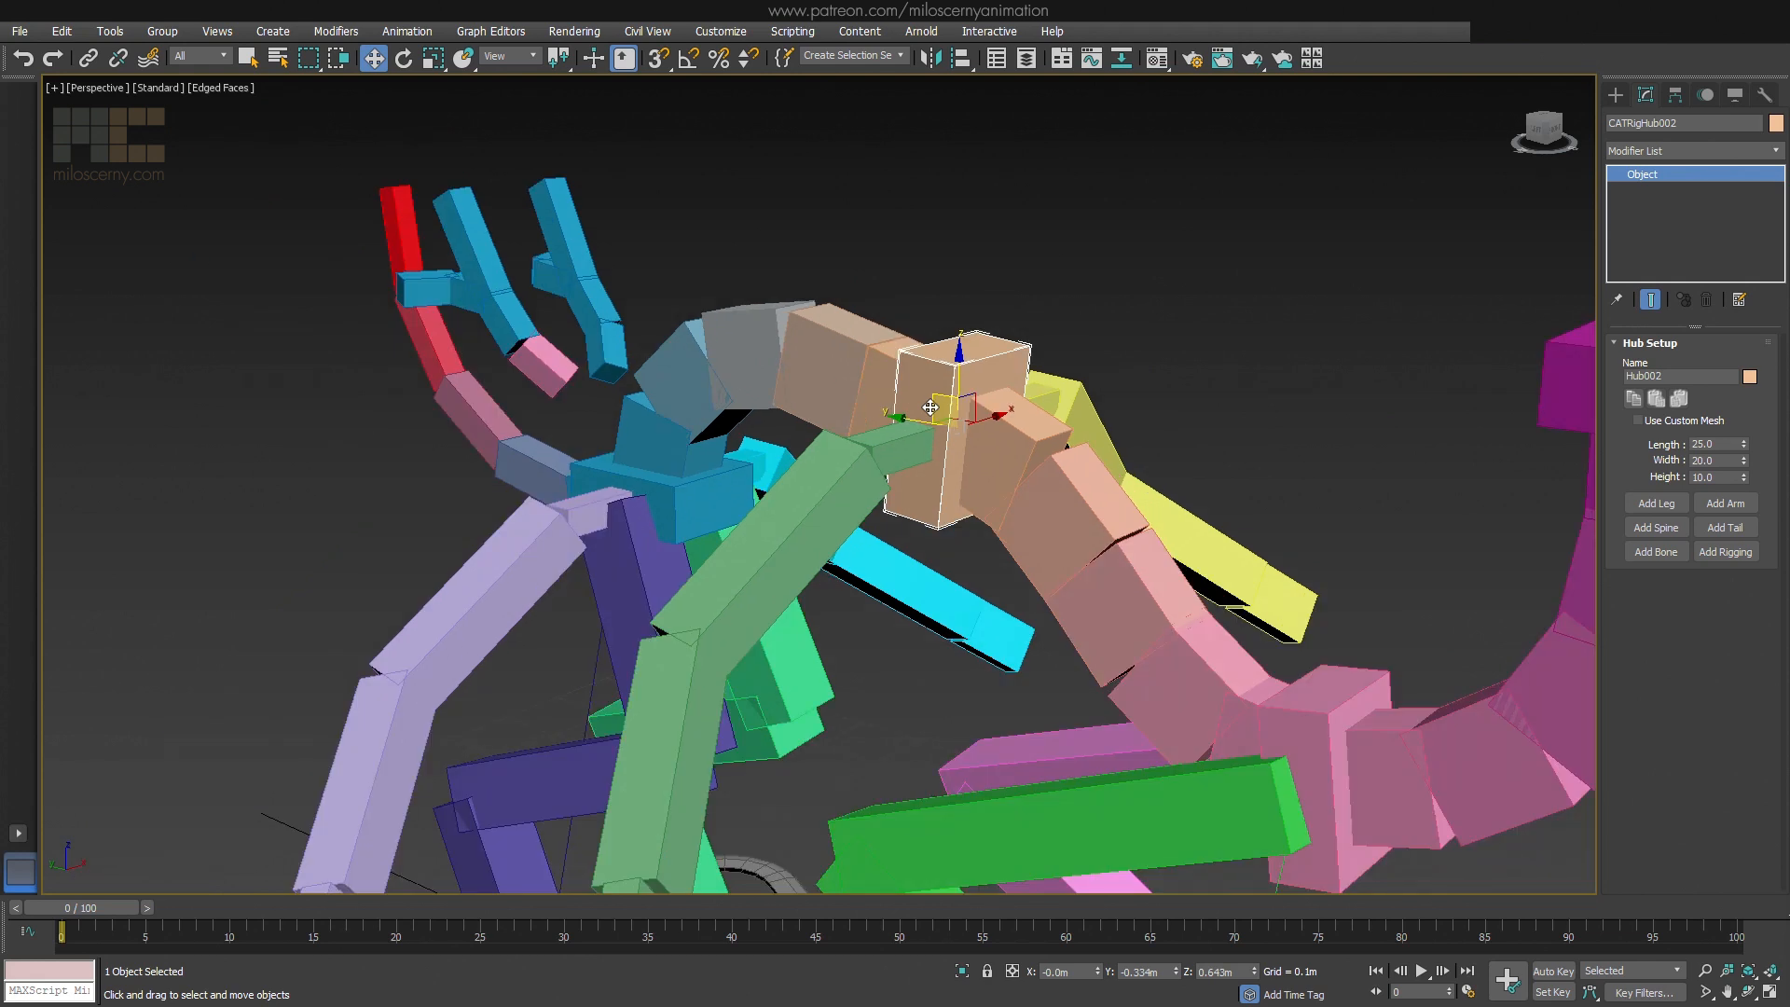
pyautogui.click(1676, 158)
pyautogui.press('e')
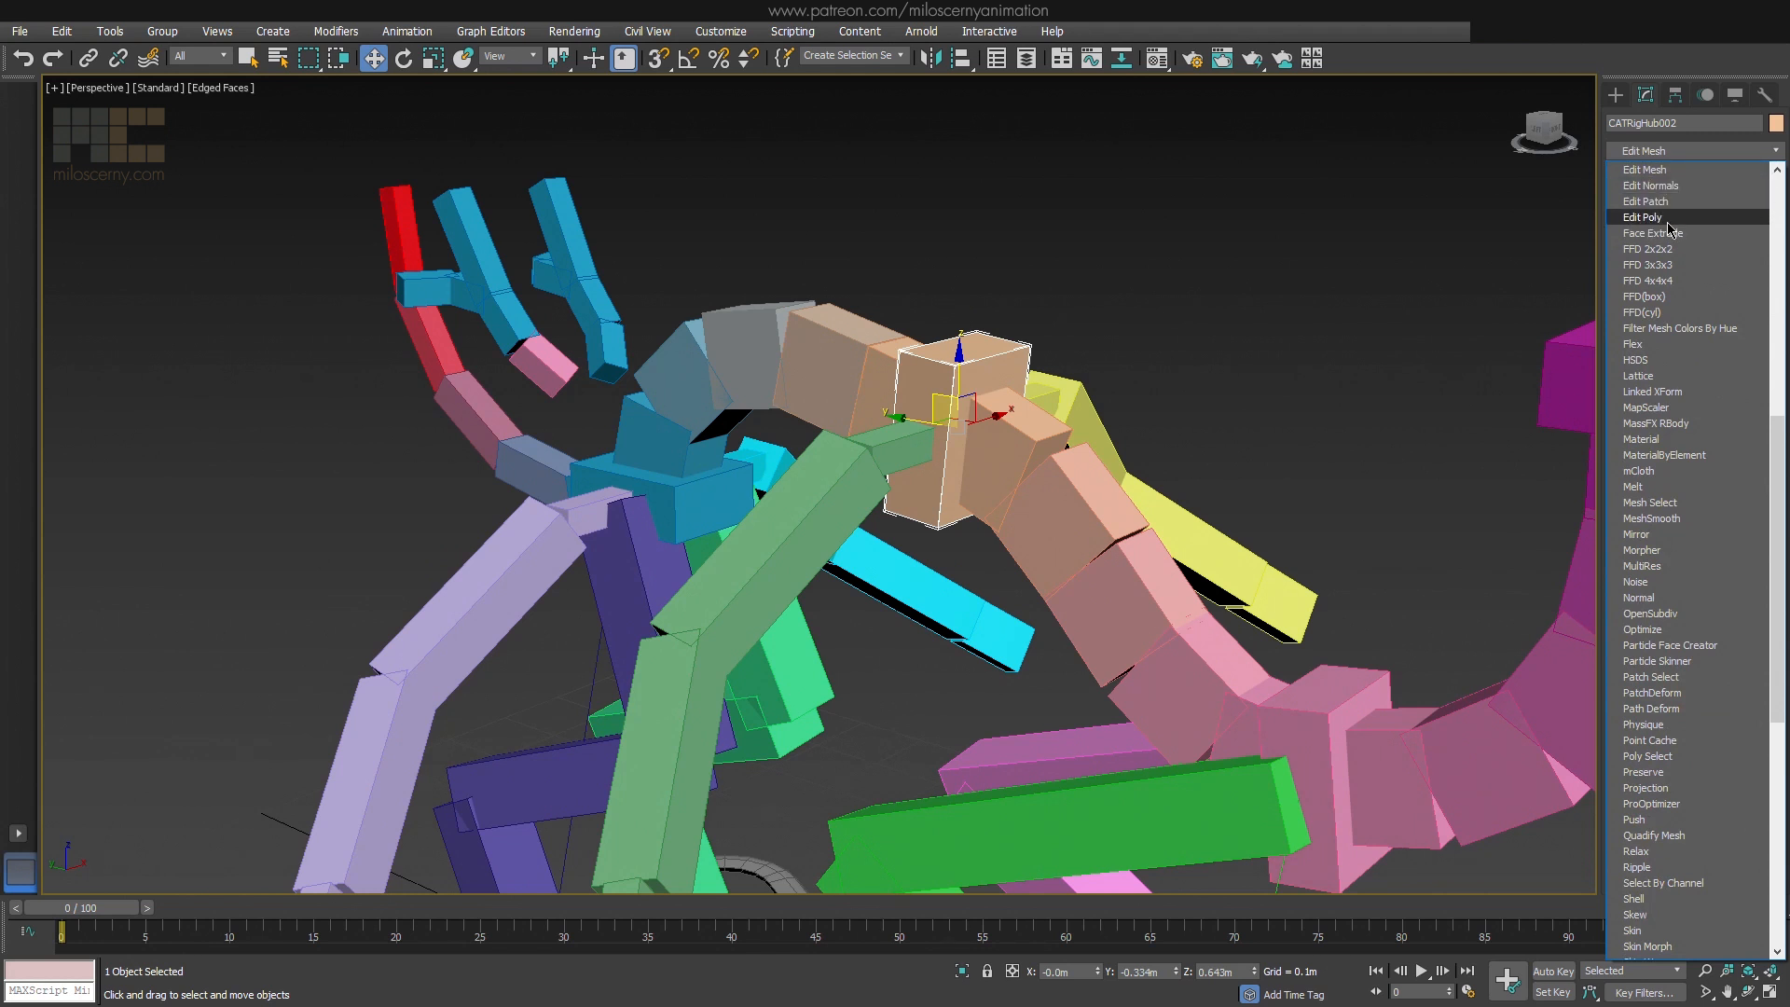
pyautogui.click(1678, 220)
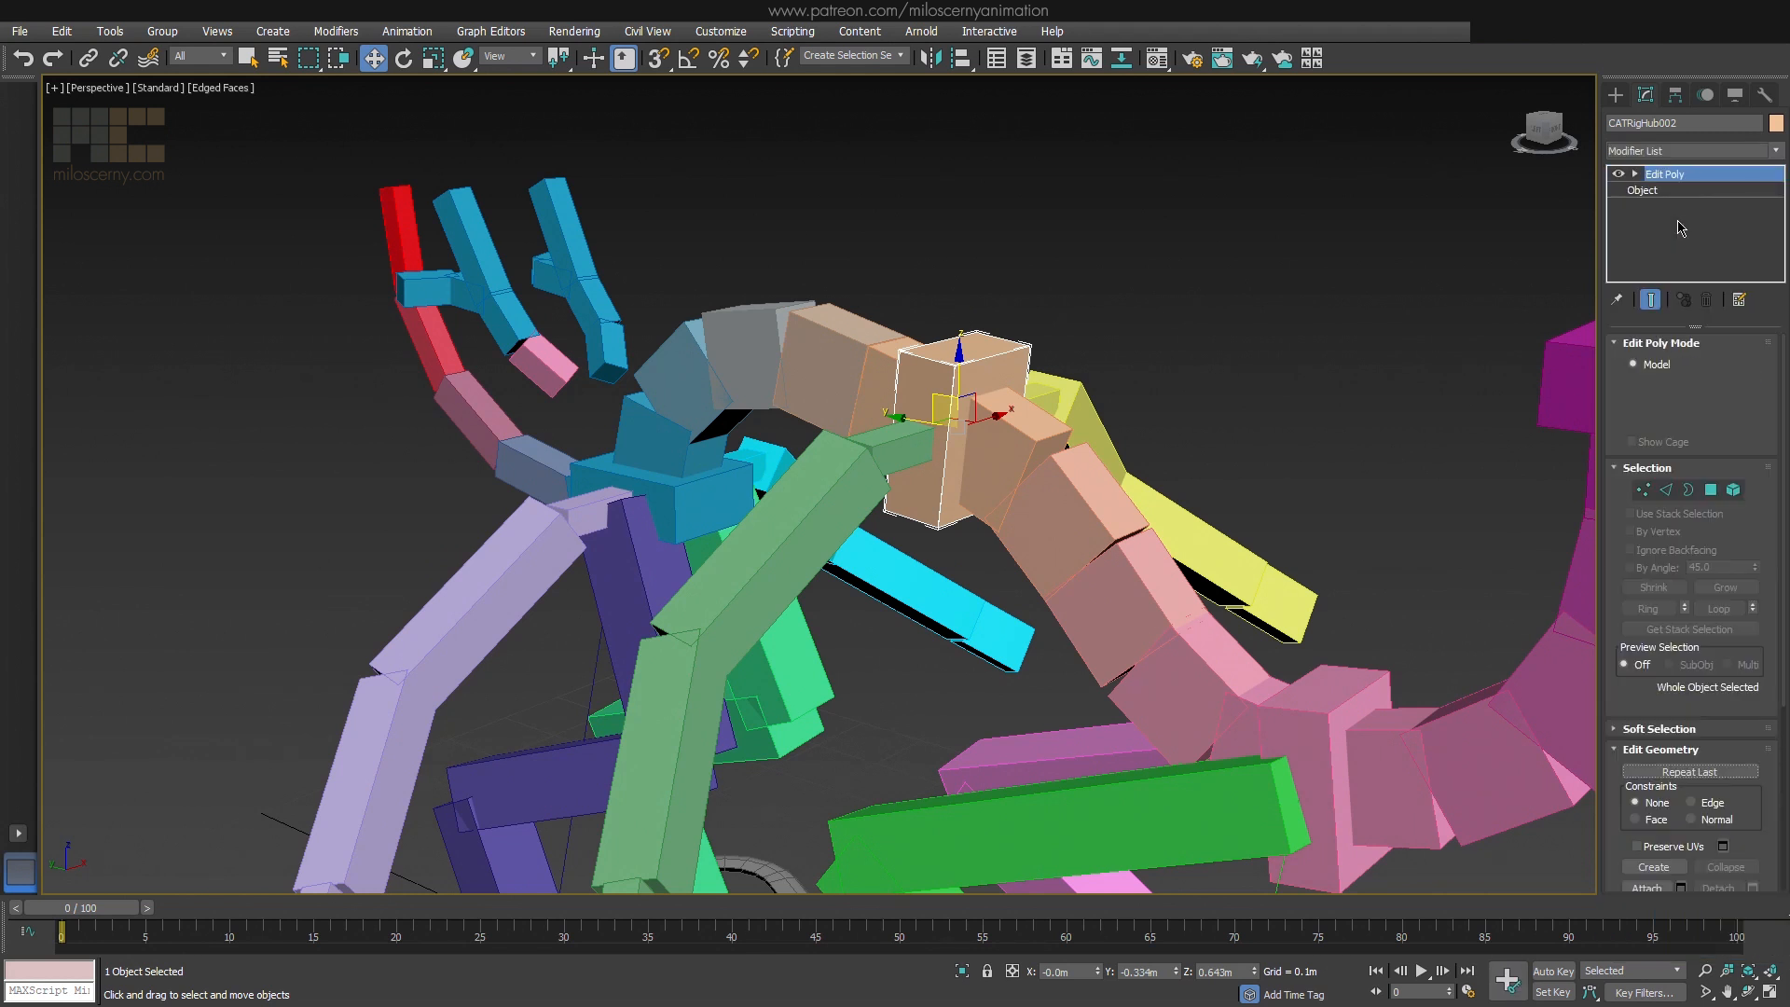
# Select the middle hub's head-facing polygon and move it outward along its local axis to lengthen the box
pyautogui.click(1711, 490)
pyautogui.click(981, 379)
pyautogui.keyDown('alt'); pyautogui.moveTo(981, 380); pyautogui.dragTo(1021, 421, button='middle'); pyautogui.keyUp('alt')
pyautogui.hotkey('alt', 'l')
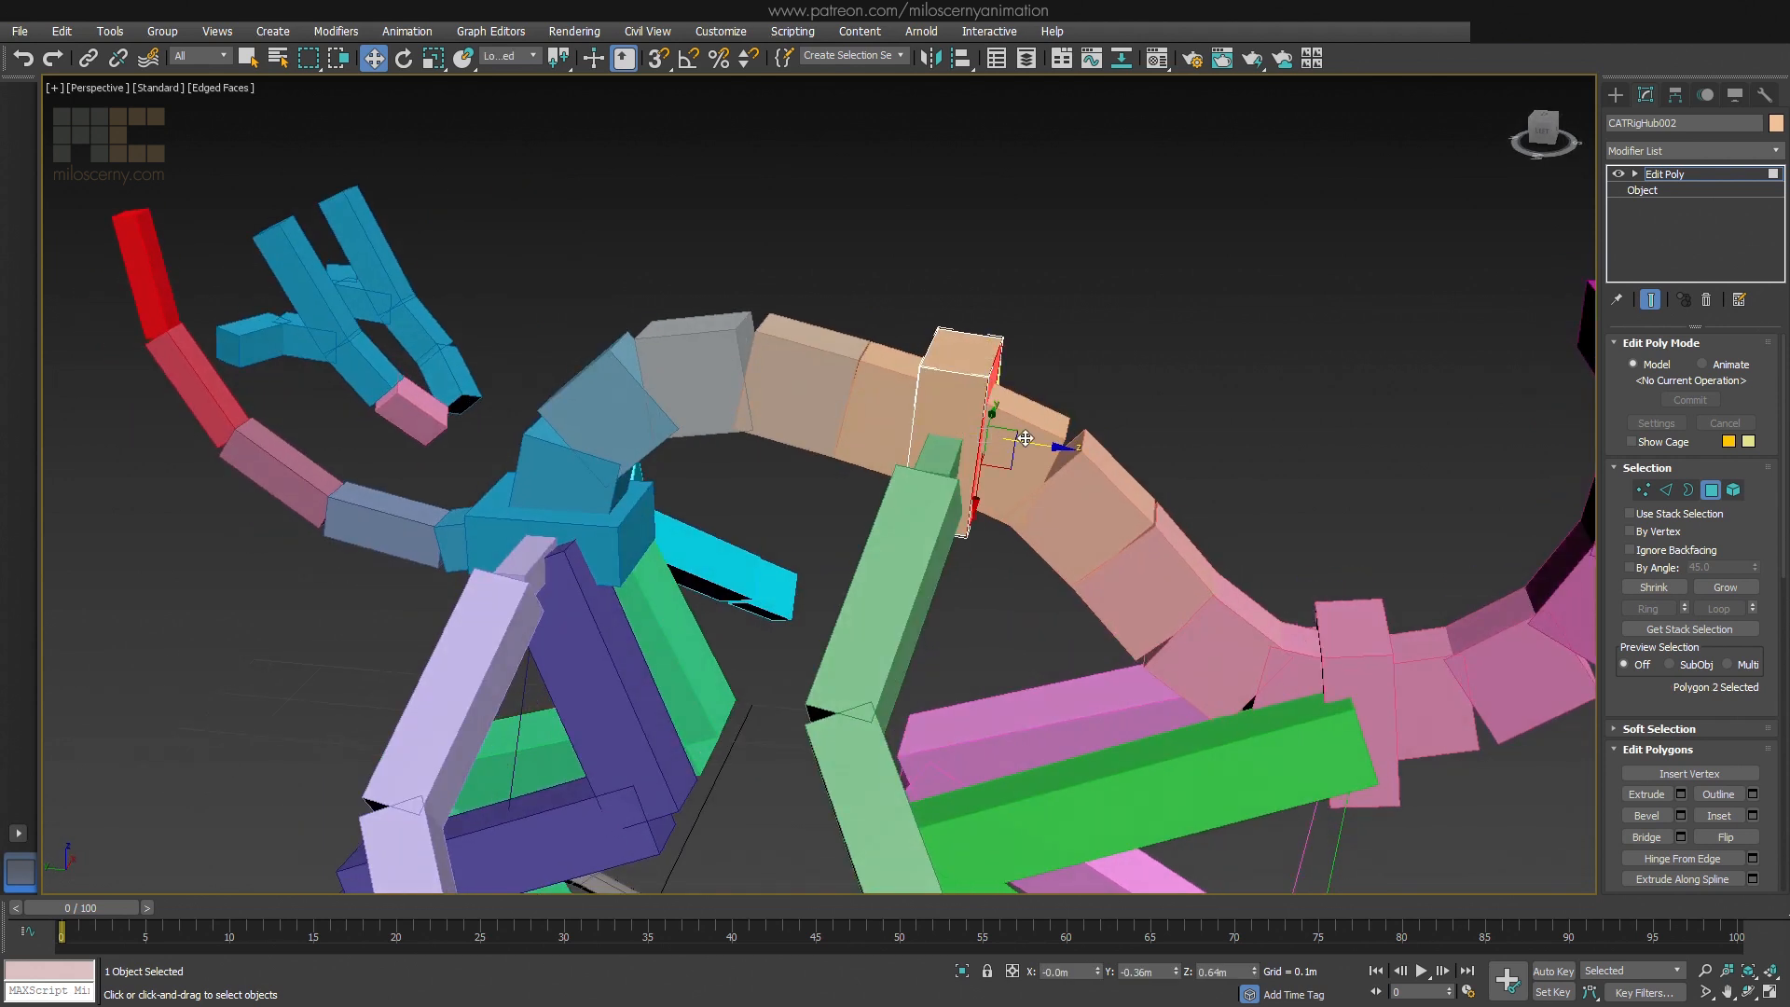
pyautogui.moveTo(1065, 449)
pyautogui.mouseDown()
pyautogui.moveTo(1126, 465)
pyautogui.moveTo(1098, 460)
pyautogui.mouseUp()
pyautogui.moveTo(1098, 460)
pyautogui.keyDown('alt'); pyautogui.mouseDown(button='middle')
pyautogui.moveTo(992, 481)
pyautogui.moveTo(1247, 449)
pyautogui.mouseUp(button='middle'); pyautogui.keyUp('alt')
# In wireframe display, select the hub's four crosswise edges and connect them with a new edge loop down the middle
pyautogui.press('F3')
pyautogui.click(1644, 489)
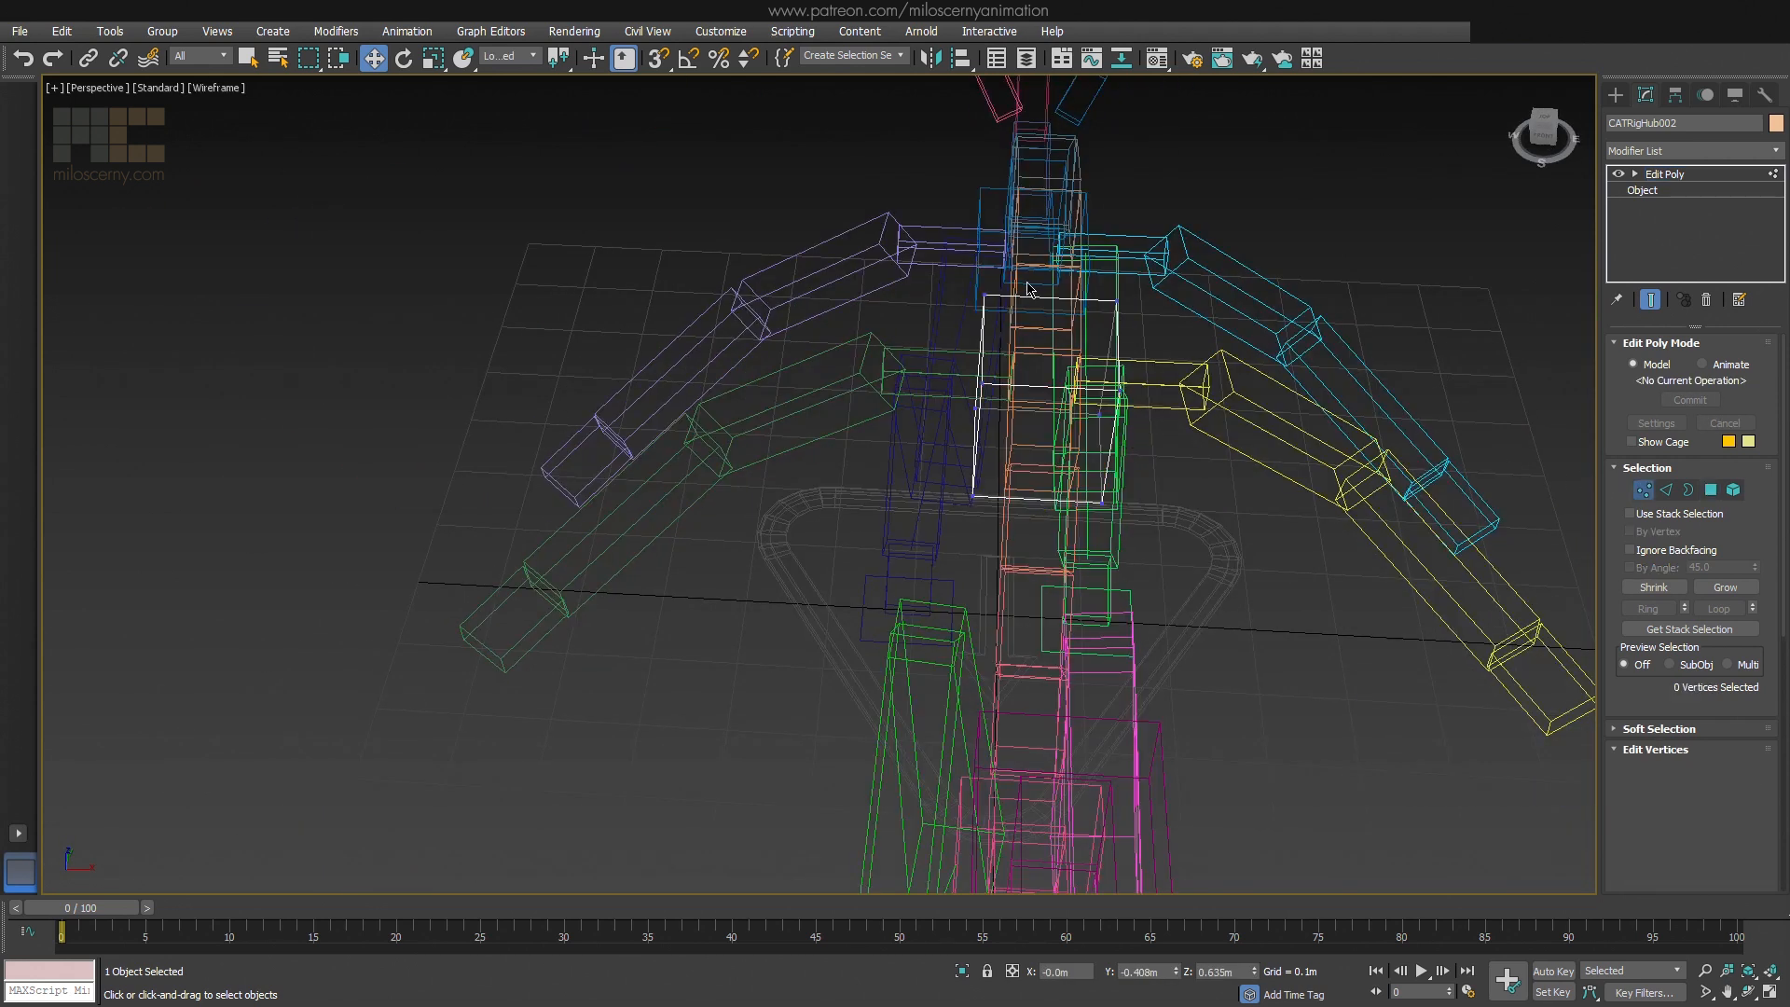
pyautogui.click(1667, 489)
pyautogui.moveTo(1021, 228); pyautogui.dragTo(1036, 591)
pyautogui.moveTo(1658, 679); pyautogui.dragTo(1658, 492)
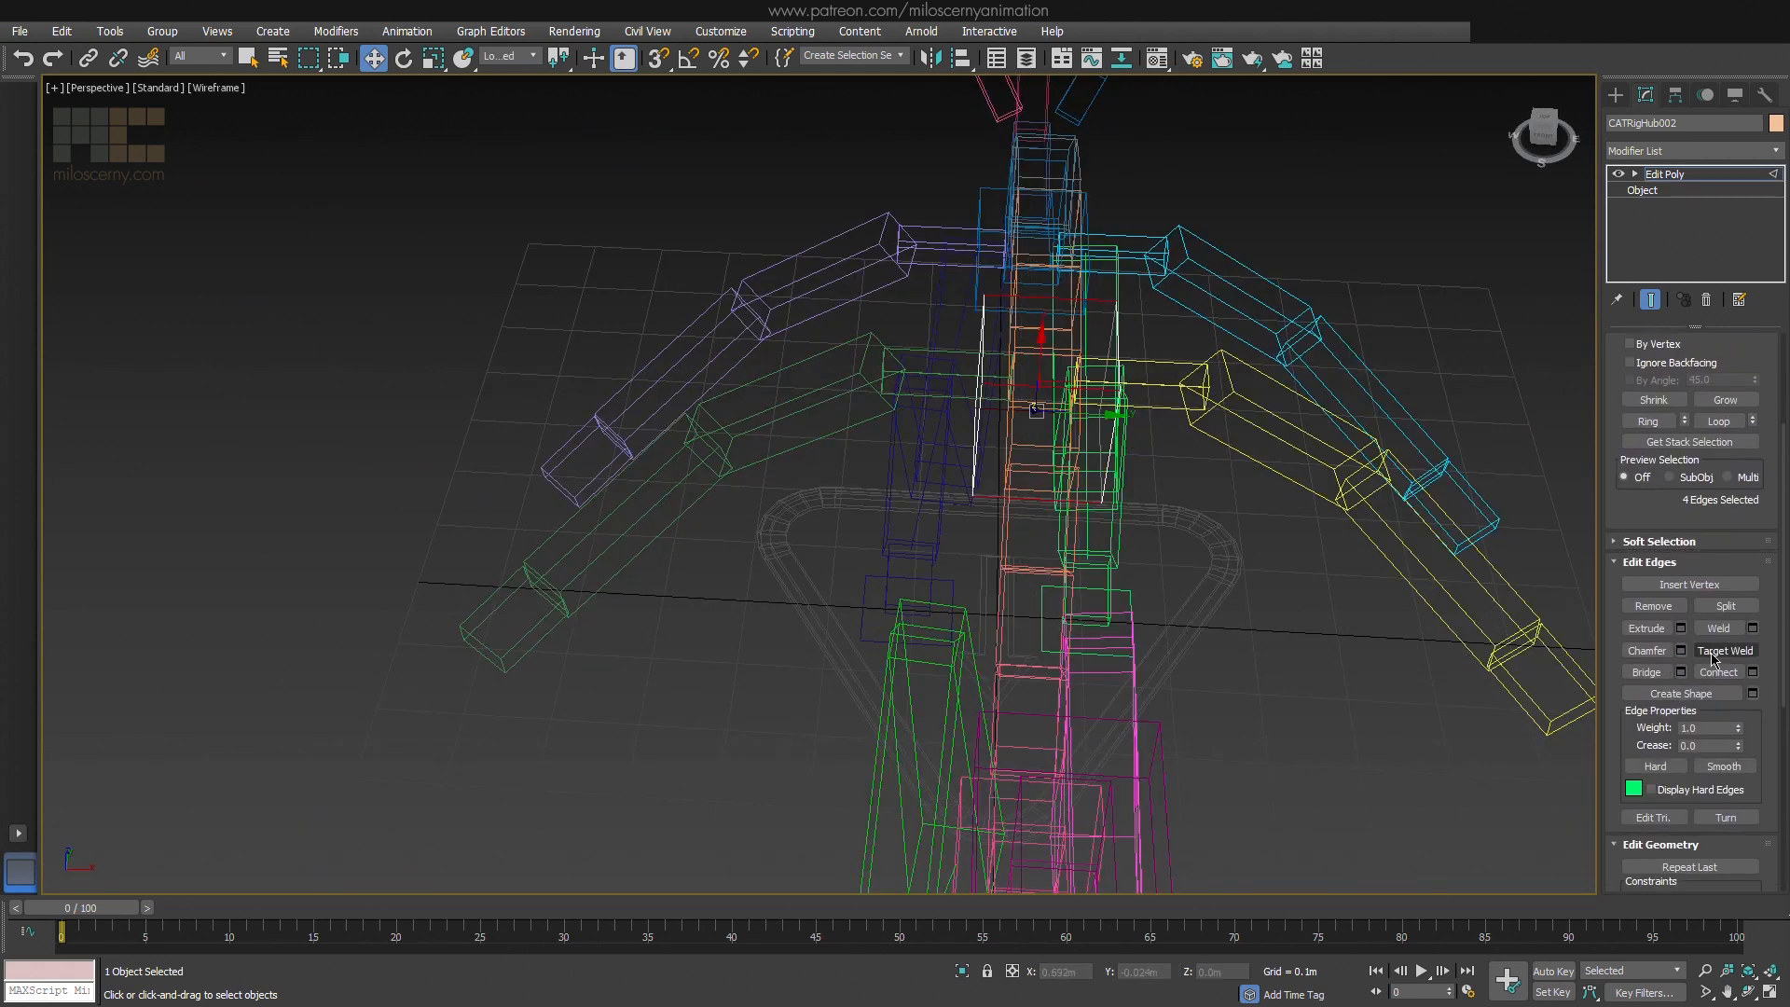
pyautogui.click(1718, 672)
pyautogui.moveTo(1148, 503)
pyautogui.keyDown('alt'); pyautogui.mouseDown(button='middle')
pyautogui.moveTo(1197, 462)
pyautogui.moveTo(1146, 529)
pyautogui.mouseUp(button='middle'); pyautogui.keyUp('alt')
# Move the two middle vertices of the hub's head-facing side outward, return to shaded display and deselect the hub
pyautogui.press('1')
pyautogui.moveTo(1080, 509); pyautogui.dragTo(1011, 405)
pyautogui.keyDown('alt'); pyautogui.moveTo(1080, 464); pyautogui.dragTo(1184, 433, button='middle'); pyautogui.keyUp('alt')
pyautogui.hotkey('alt', 'l')
pyautogui.moveTo(1016, 422); pyautogui.dragTo(1039, 442)
pyautogui.press('F3')
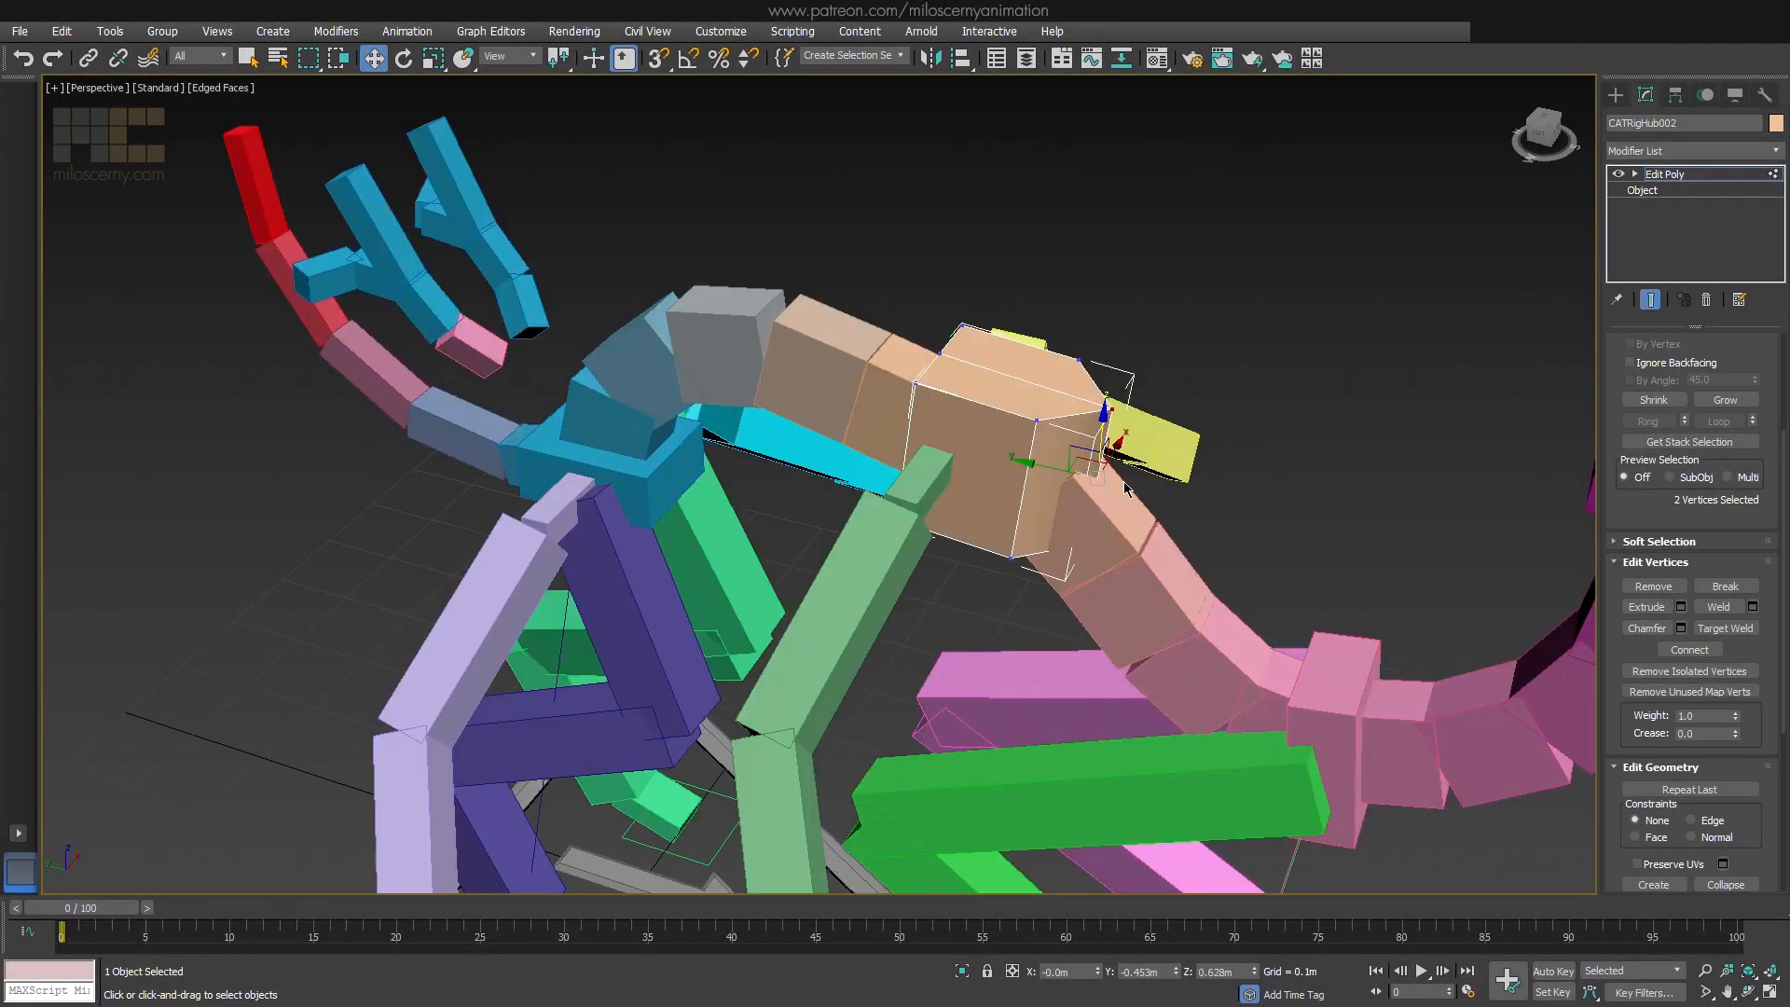
pyautogui.keyDown('alt'); pyautogui.moveTo(1040, 442); pyautogui.dragTo(1186, 481, button='middle'); pyautogui.keyUp('alt')
pyautogui.click(1648, 175)
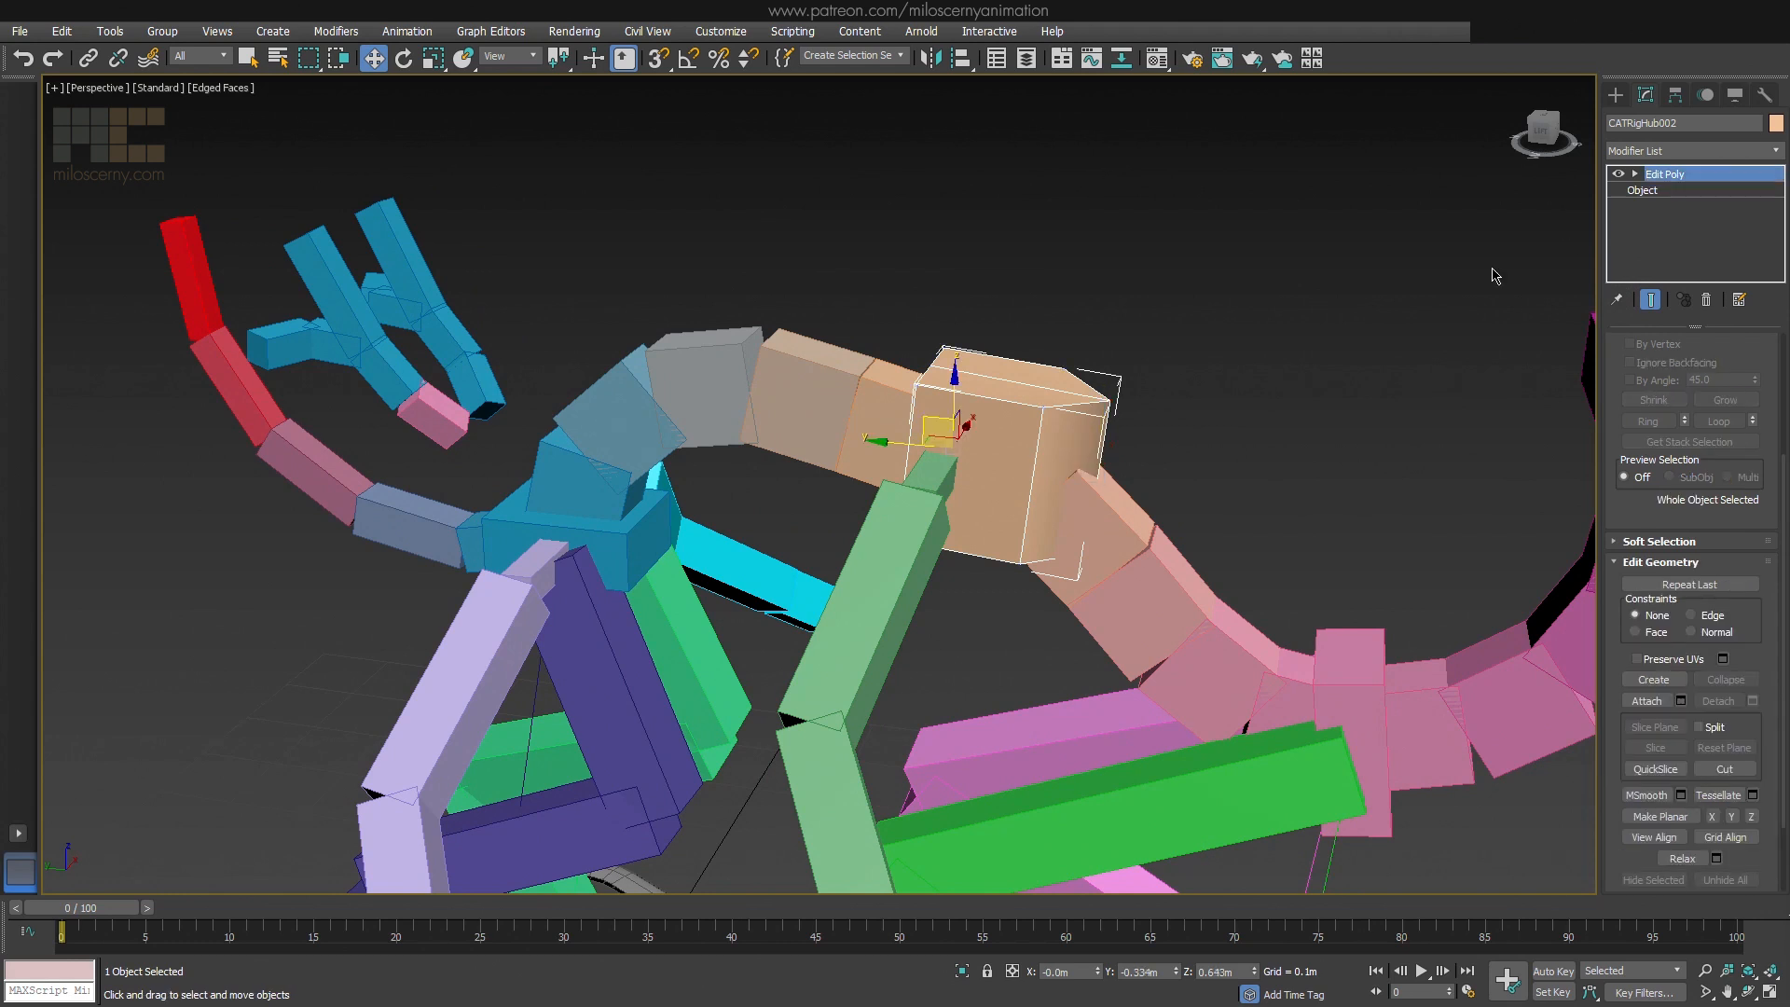
pyautogui.click(1382, 346)
# Create an extended-primitive torus knot beside the pink leg's foot, with a radius of about 0.048 m and a cross-section radius of about 0.009 m
pyautogui.moveTo(1381, 443); pyautogui.dragTo(1269, 406, button='middle')
pyautogui.scroll(-6, 1269, 406)
pyautogui.moveTo(1315, 428); pyautogui.dragTo(1211, 419, button='middle')
pyautogui.scroll(2, 1196, 445)
pyautogui.click(1615, 94)
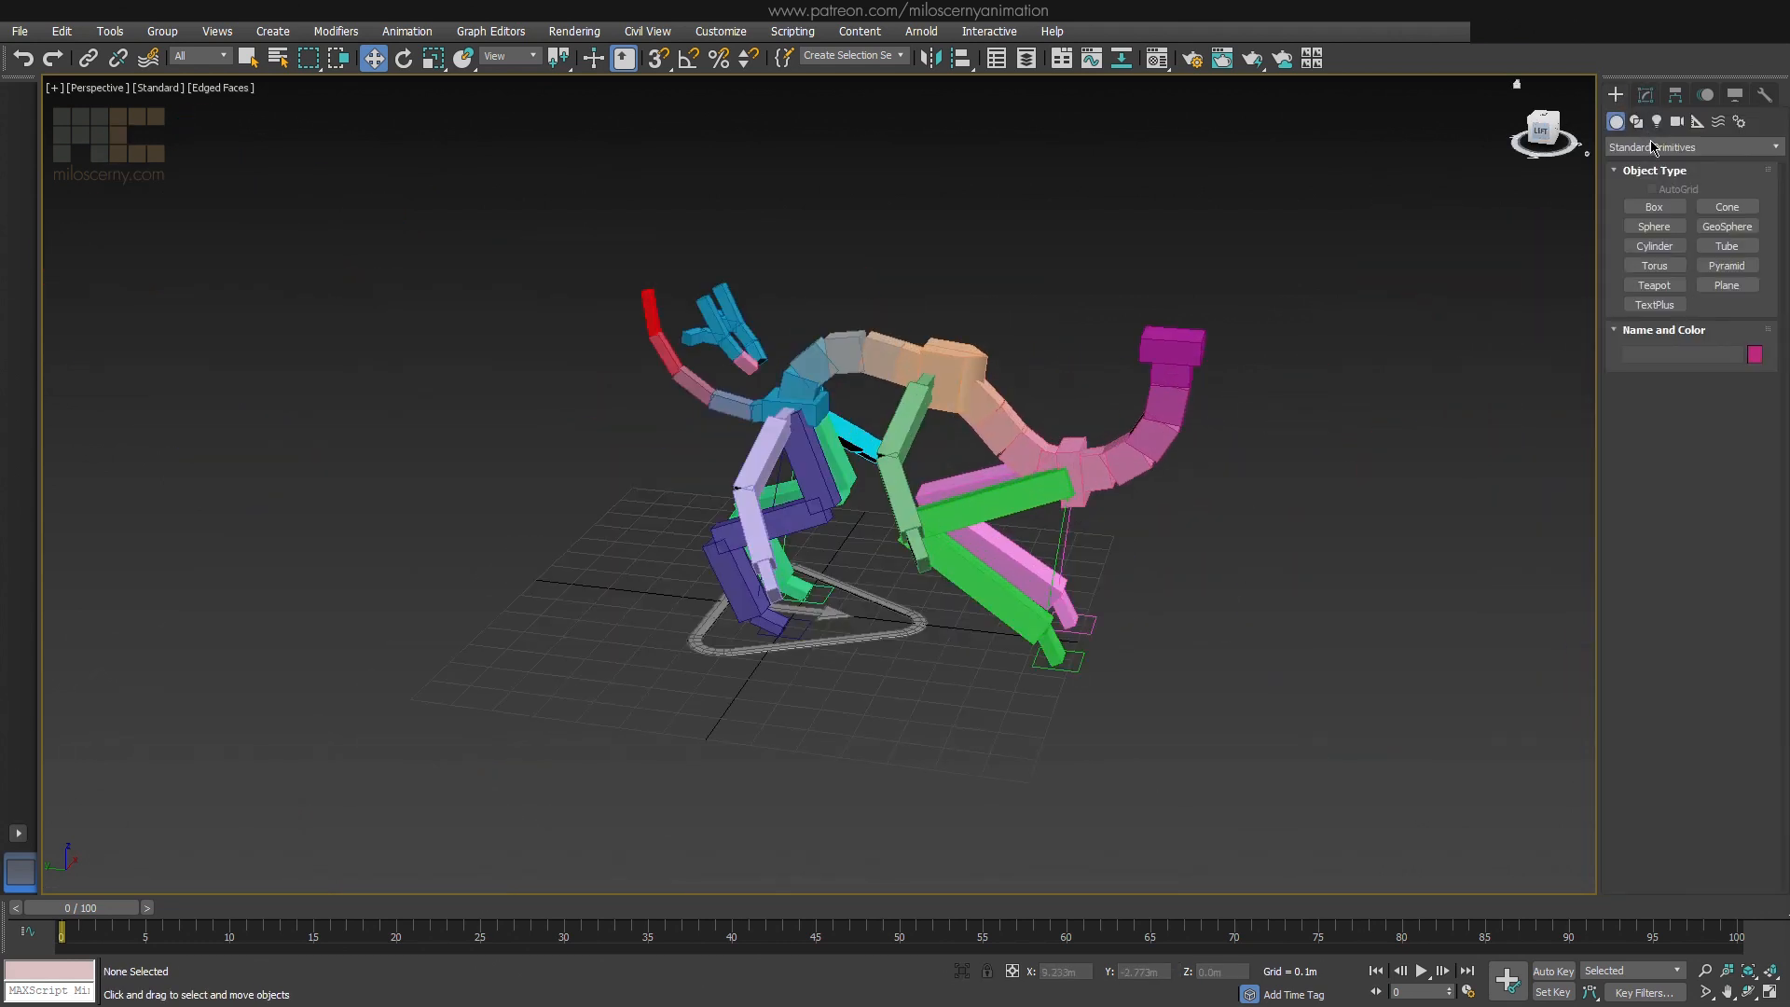
pyautogui.click(1692, 147)
pyautogui.click(1668, 173)
pyautogui.click(1729, 193)
pyautogui.moveTo(1131, 614); pyautogui.dragTo(1134, 630)
pyautogui.click(1130, 621)
pyautogui.keyDown('alt'); pyautogui.moveTo(1131, 656); pyautogui.dragTo(1098, 658, button='middle'); pyautogui.keyUp('alt')
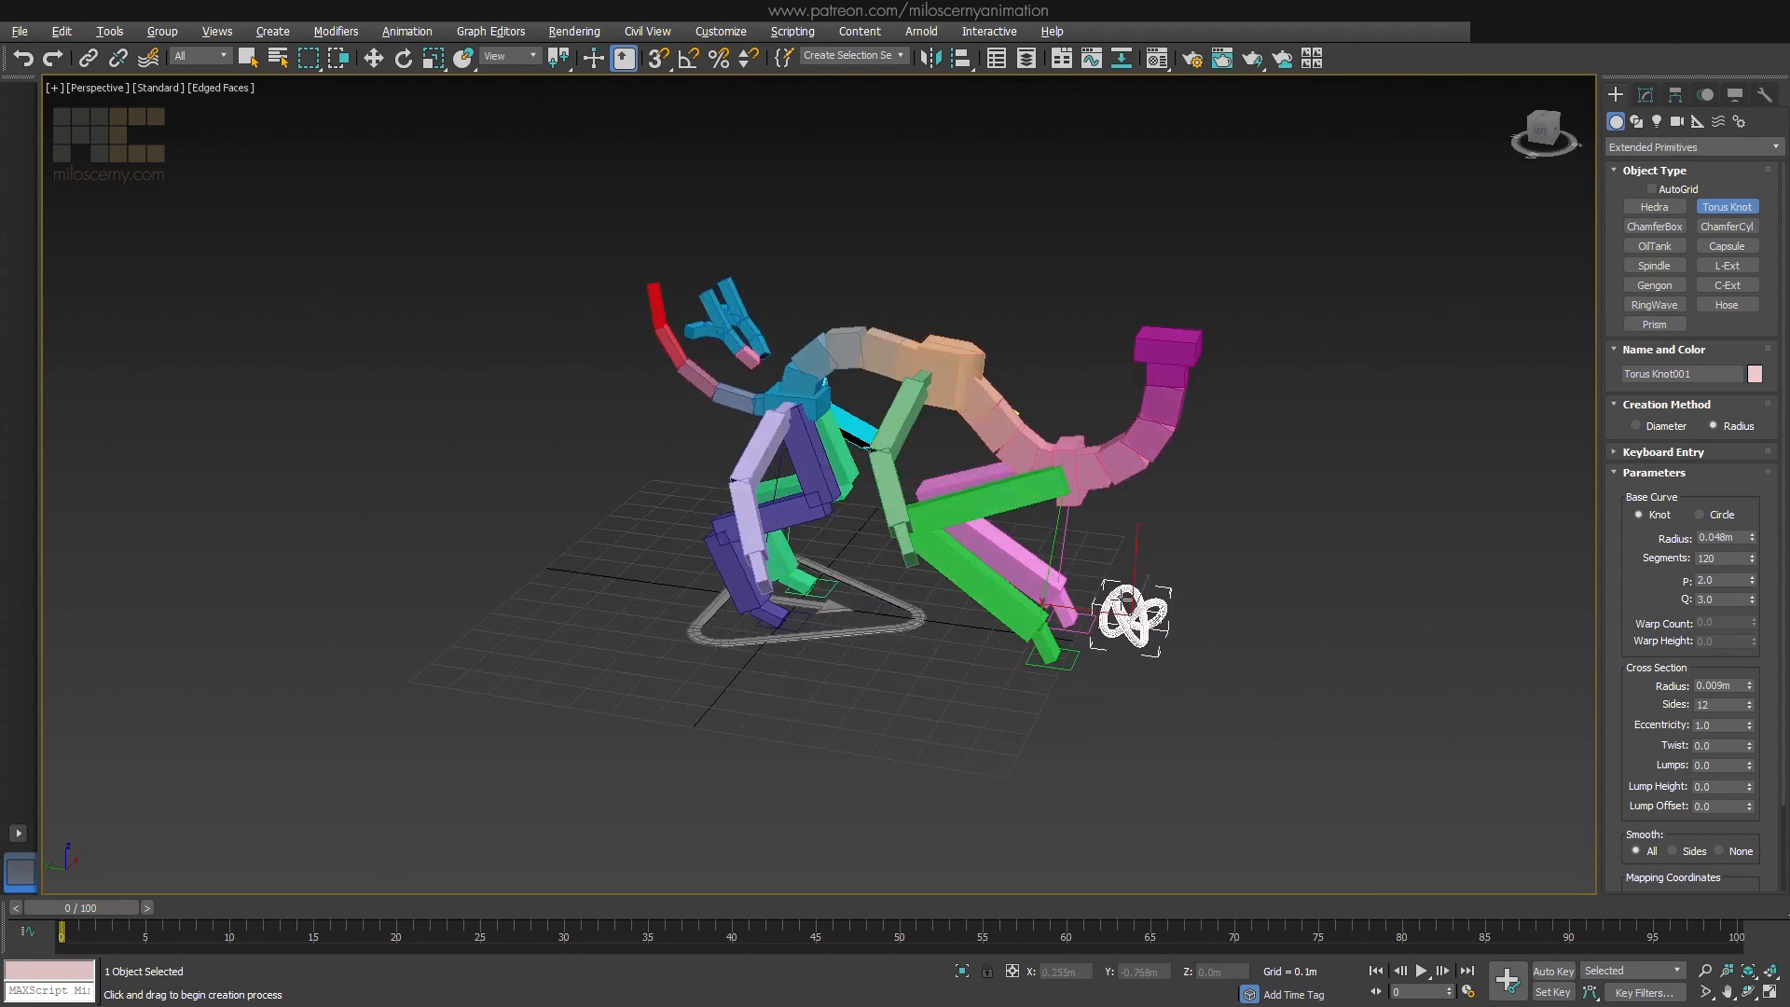
# Align the torus knot to the middle spine hub and scale it up uniformly so it wraps around the hub
pyautogui.hotkey('alt', 'a')
pyautogui.click(975, 387)
pyautogui.click(903, 669)
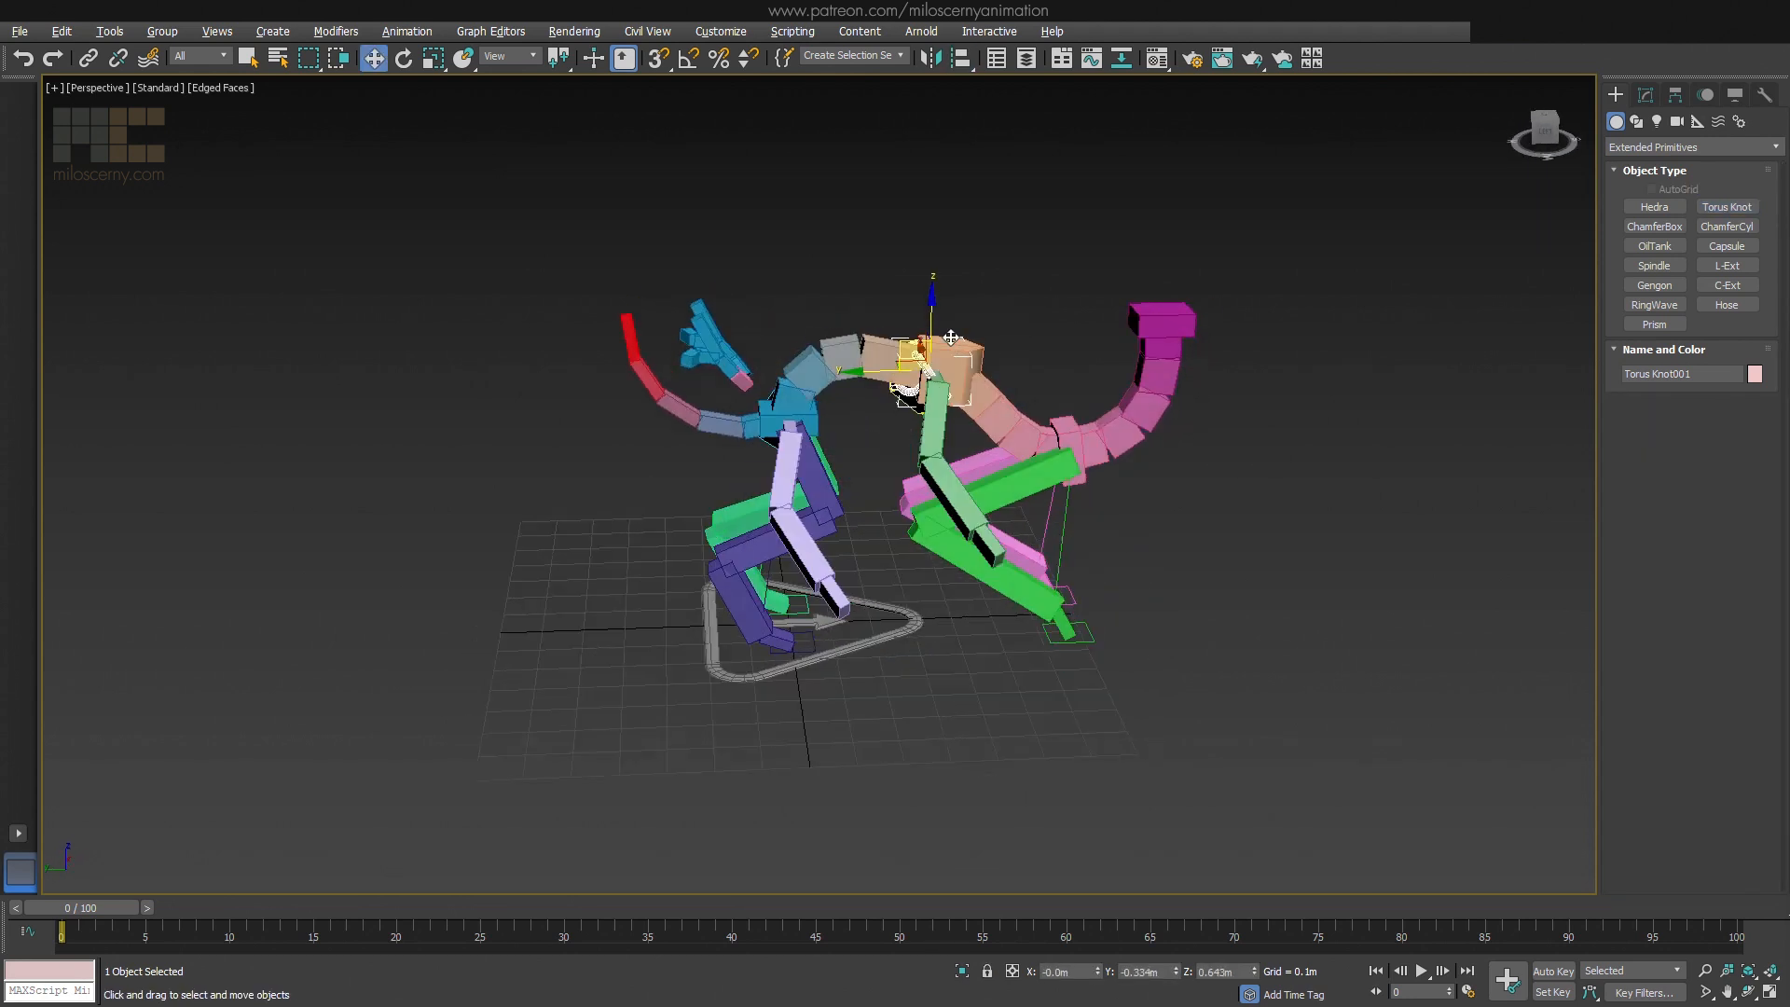
pyautogui.press('z')
pyautogui.press('r')
pyautogui.moveTo(898, 404); pyautogui.dragTo(896, 365)
pyautogui.keyDown('alt'); pyautogui.moveTo(898, 367); pyautogui.dragTo(1040, 383, button='middle'); pyautogui.keyUp('alt')
# Attach the torus knot to the middle hub's mesh through its Edit Poly modifier at element level
pyautogui.click(1042, 382)
pyautogui.click(1645, 96)
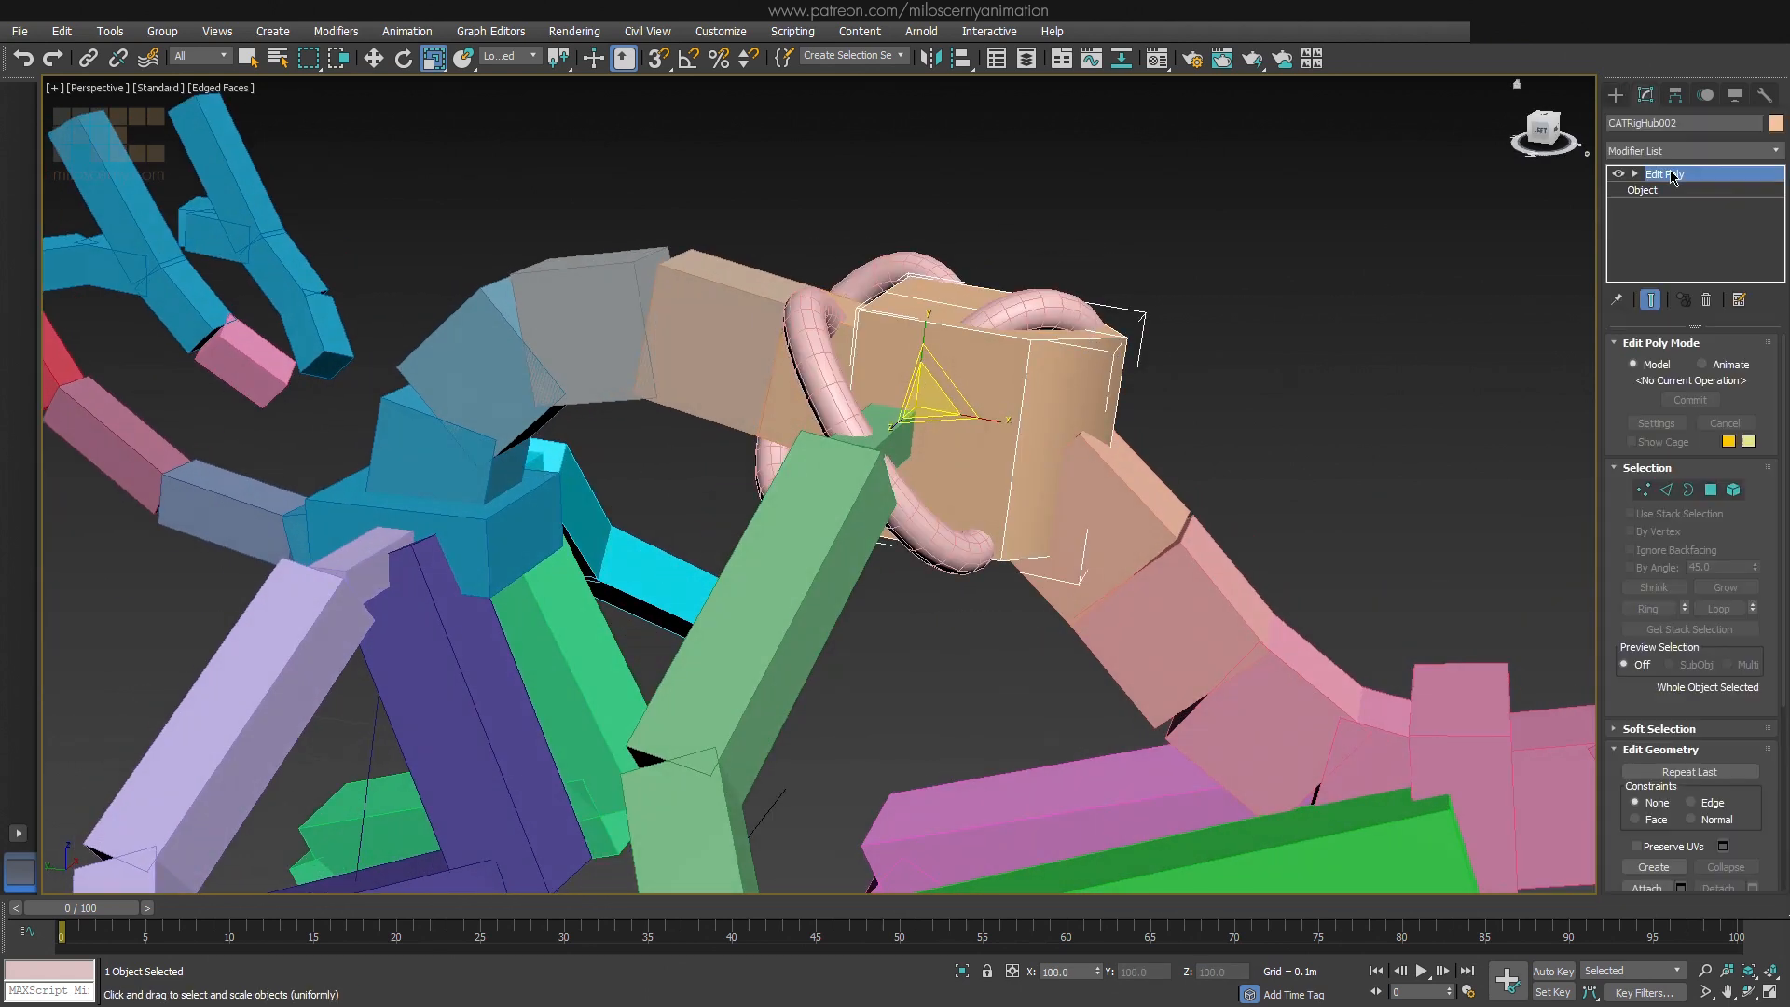
pyautogui.click(1669, 173)
pyautogui.moveTo(1607, 555); pyautogui.dragTo(1618, 413)
pyautogui.click(1734, 349)
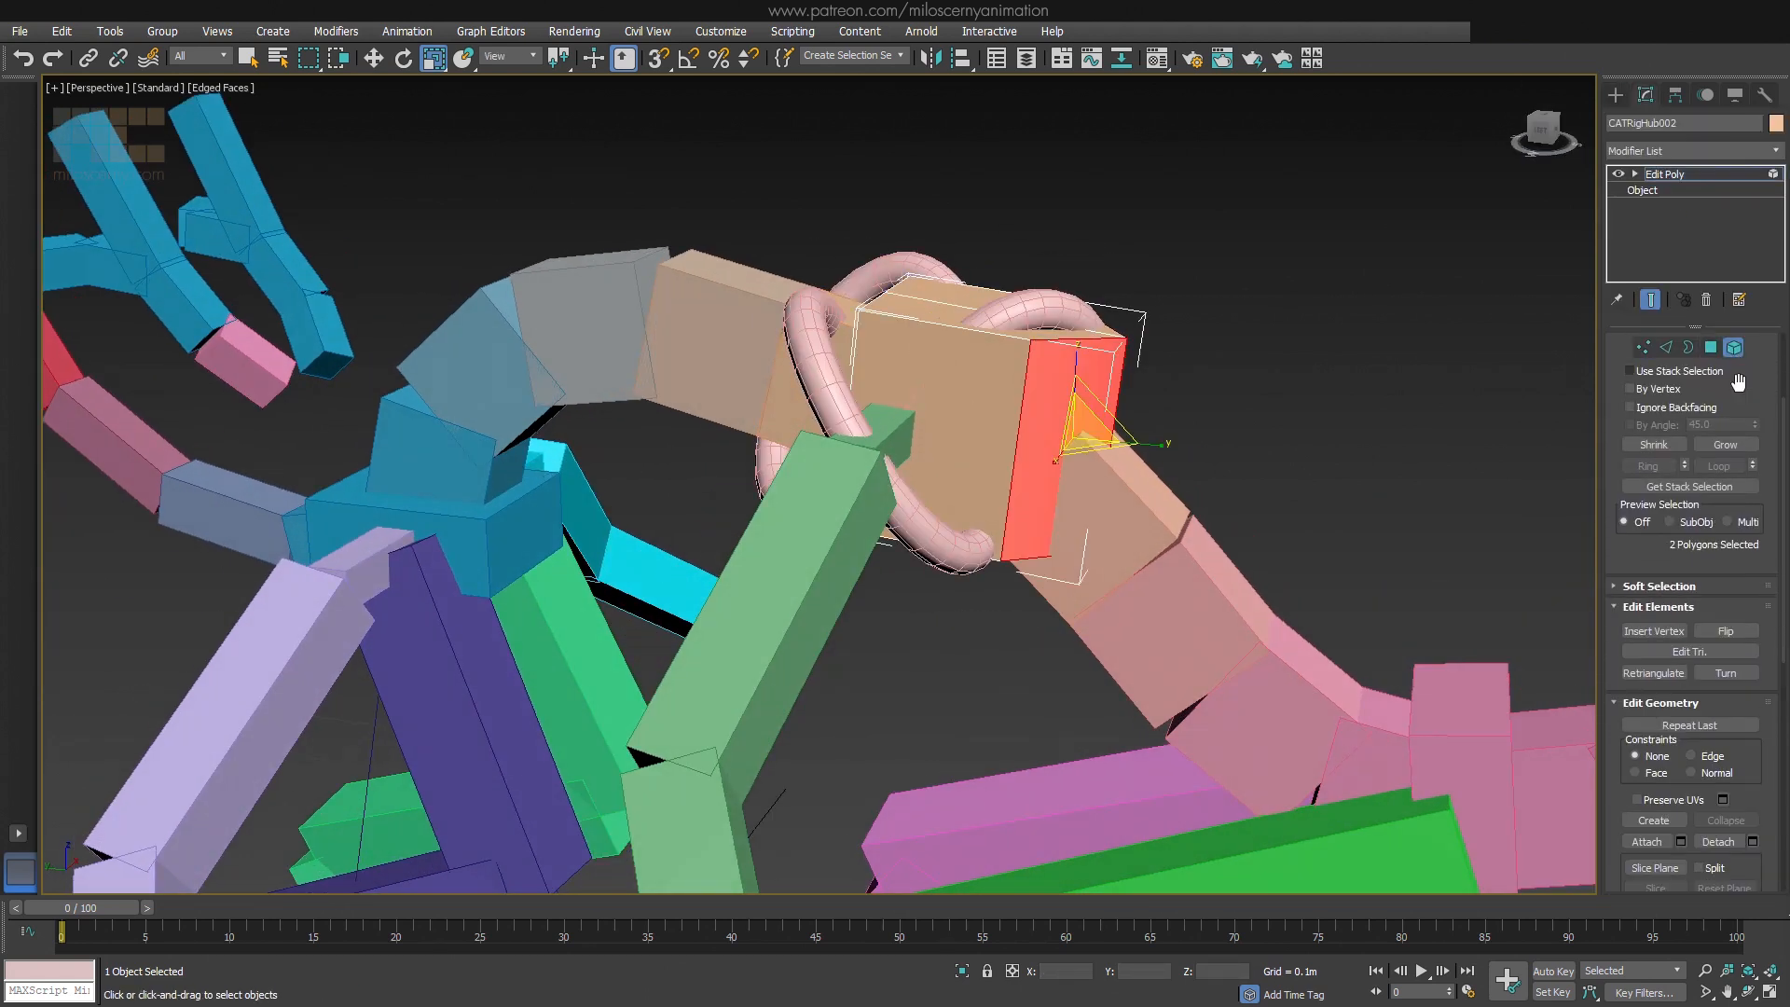
pyautogui.scroll(-3, 1678, 559)
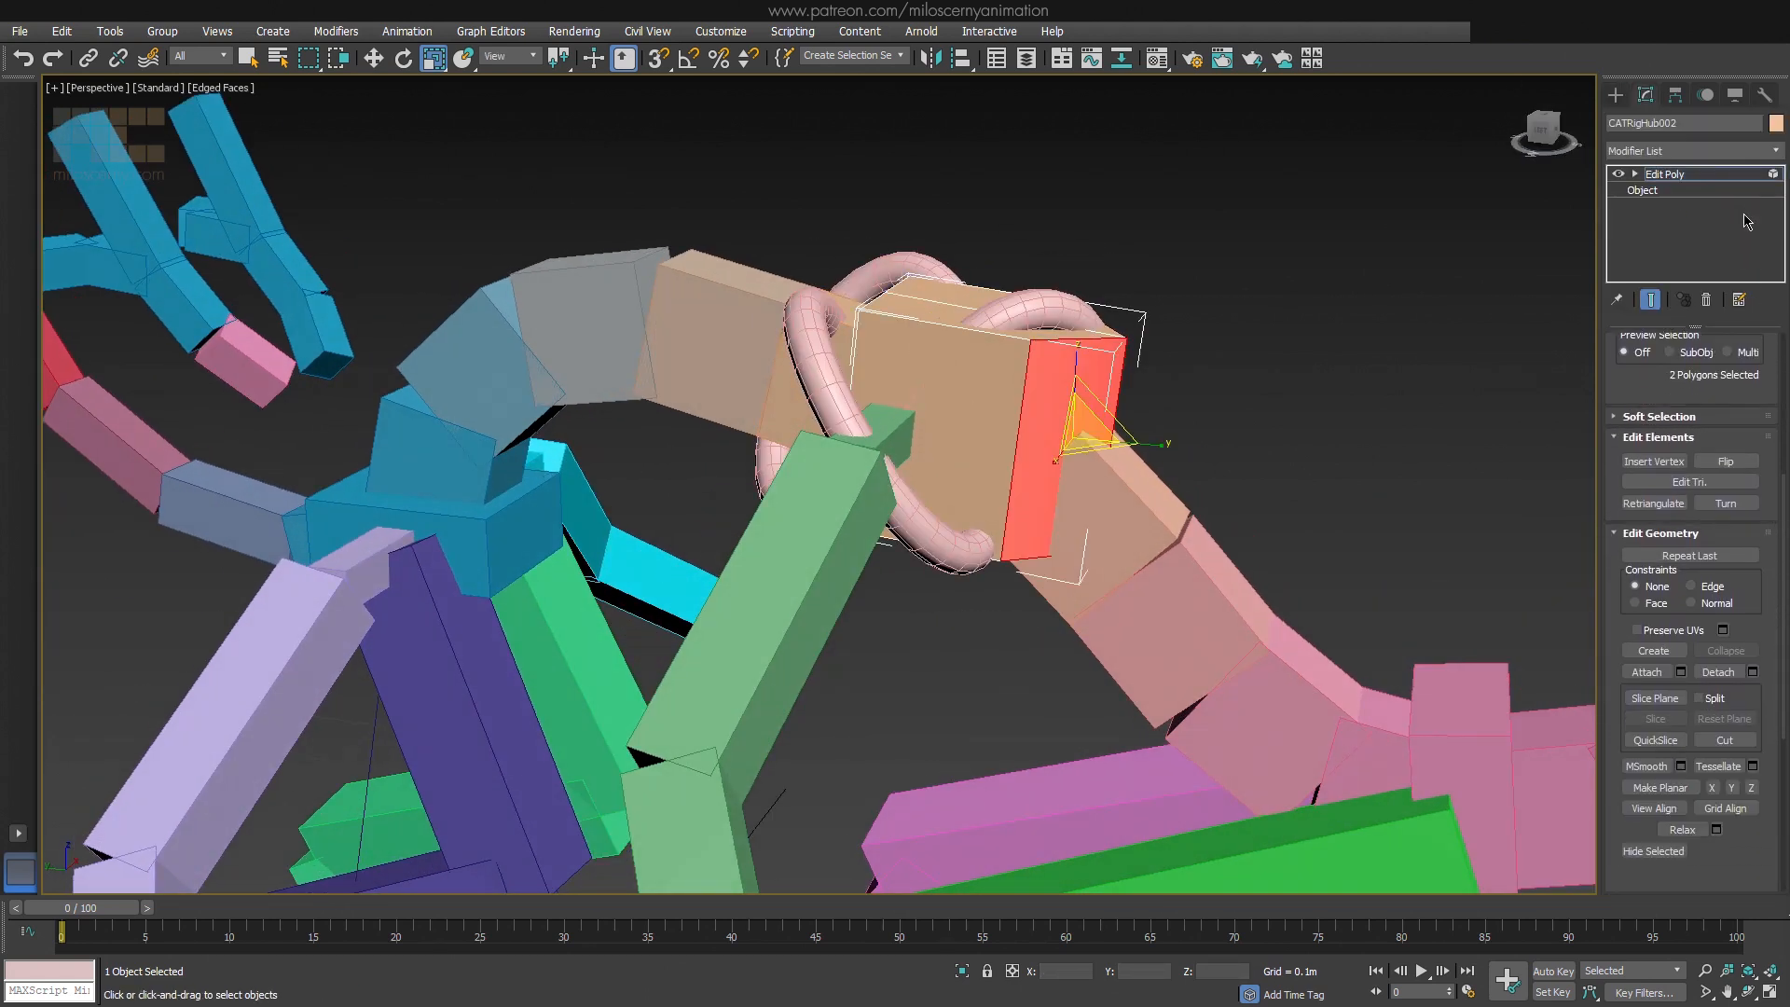
pyautogui.click(1646, 672)
pyautogui.click(843, 349)
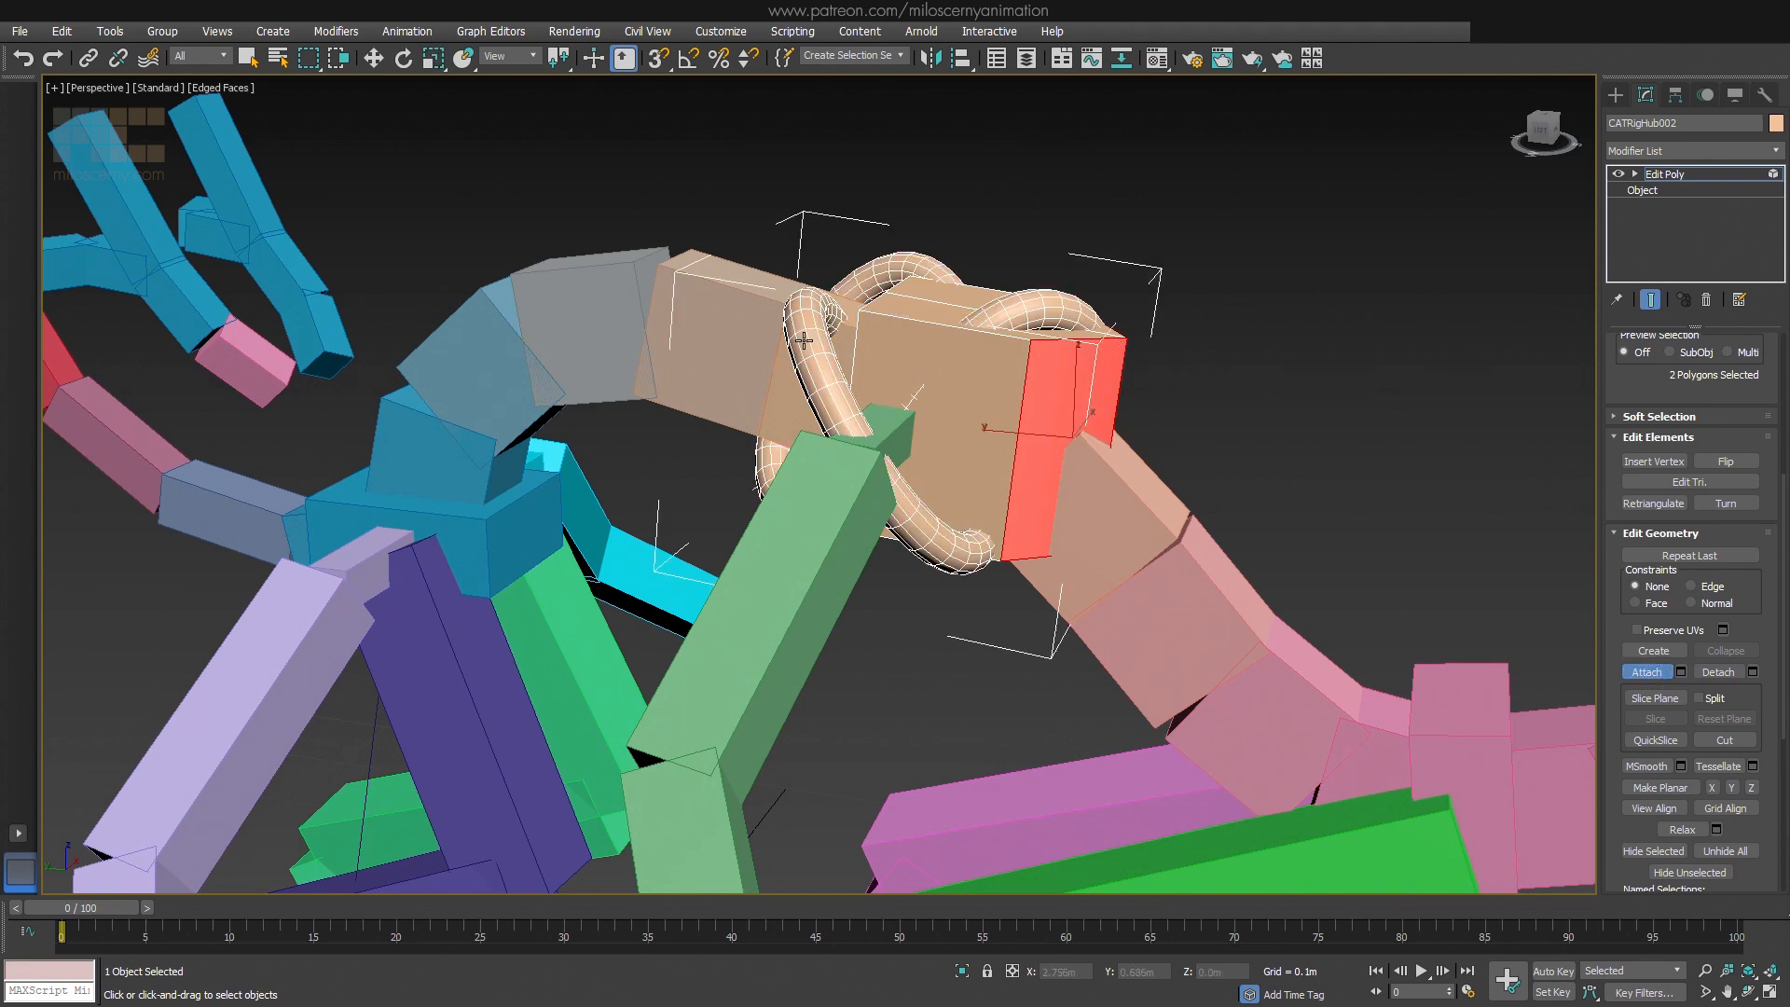
pyautogui.click(1668, 678)
# Delete the hub's original box element, keeping only the torus knot, and leave element editing
pyautogui.click(974, 382)
pyautogui.press('Delete')
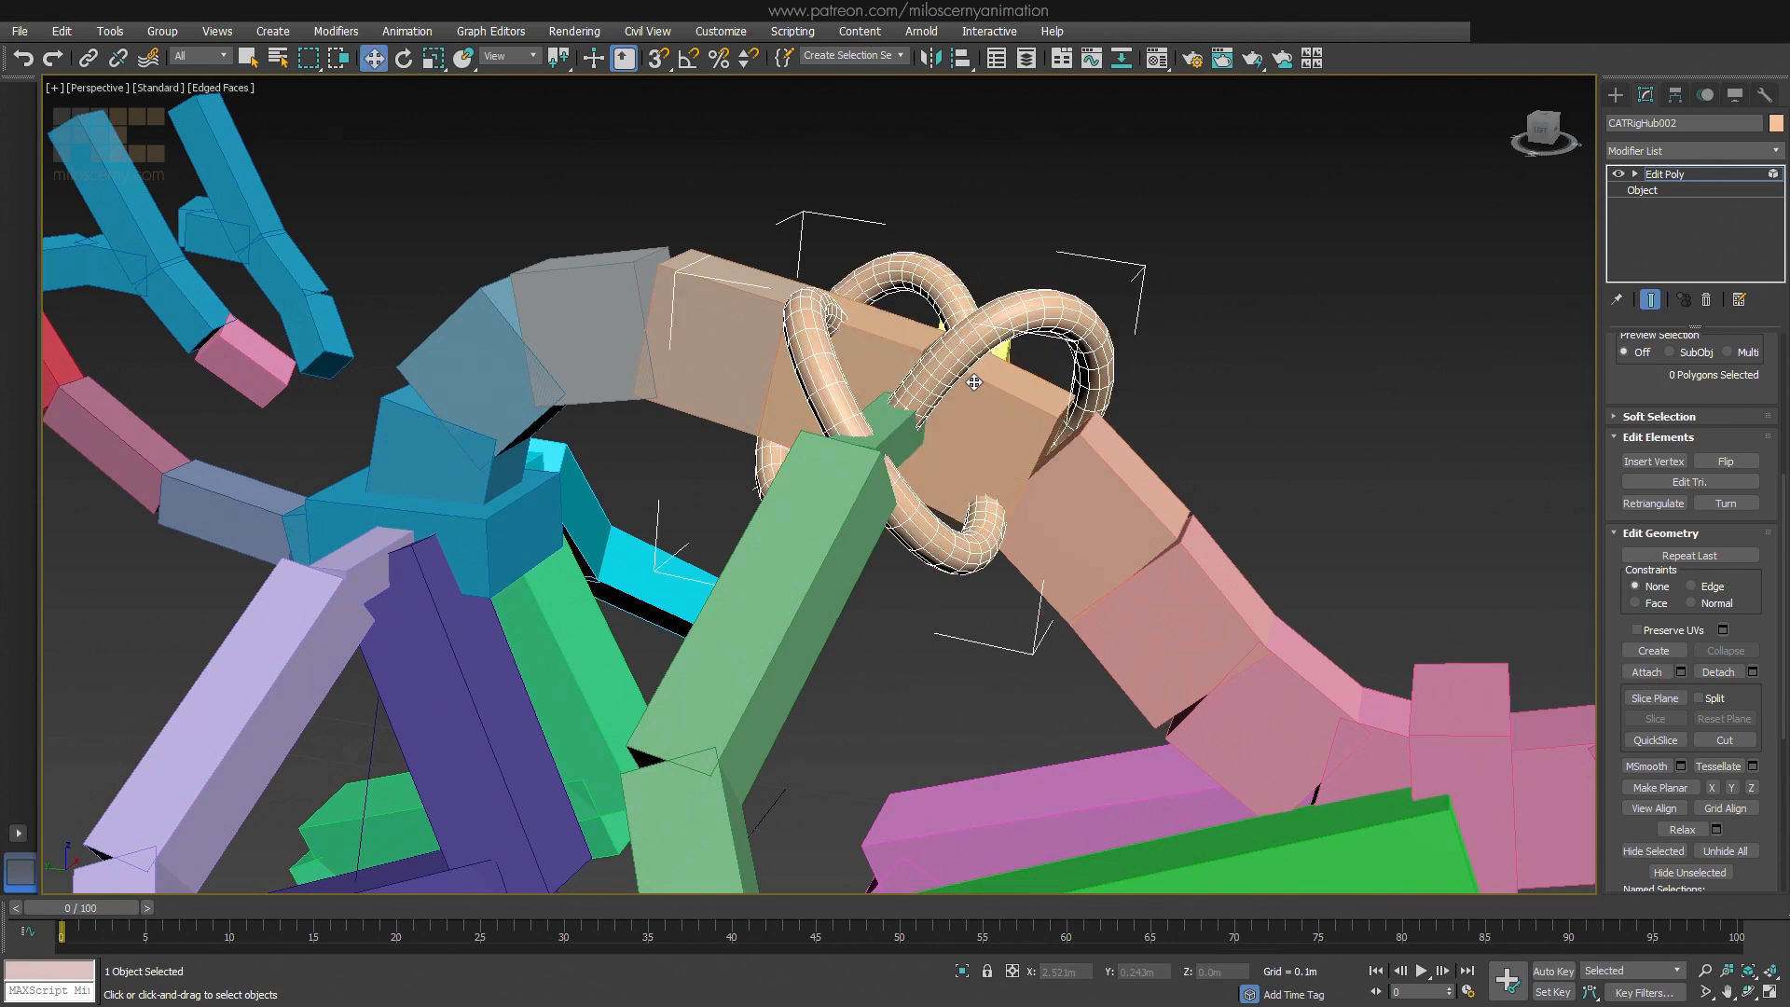
pyautogui.moveTo(974, 383)
pyautogui.keyDown('alt'); pyautogui.mouseDown(button='middle')
pyautogui.moveTo(1018, 545)
pyautogui.moveTo(941, 384)
pyautogui.mouseUp(button='middle'); pyautogui.keyUp('alt')
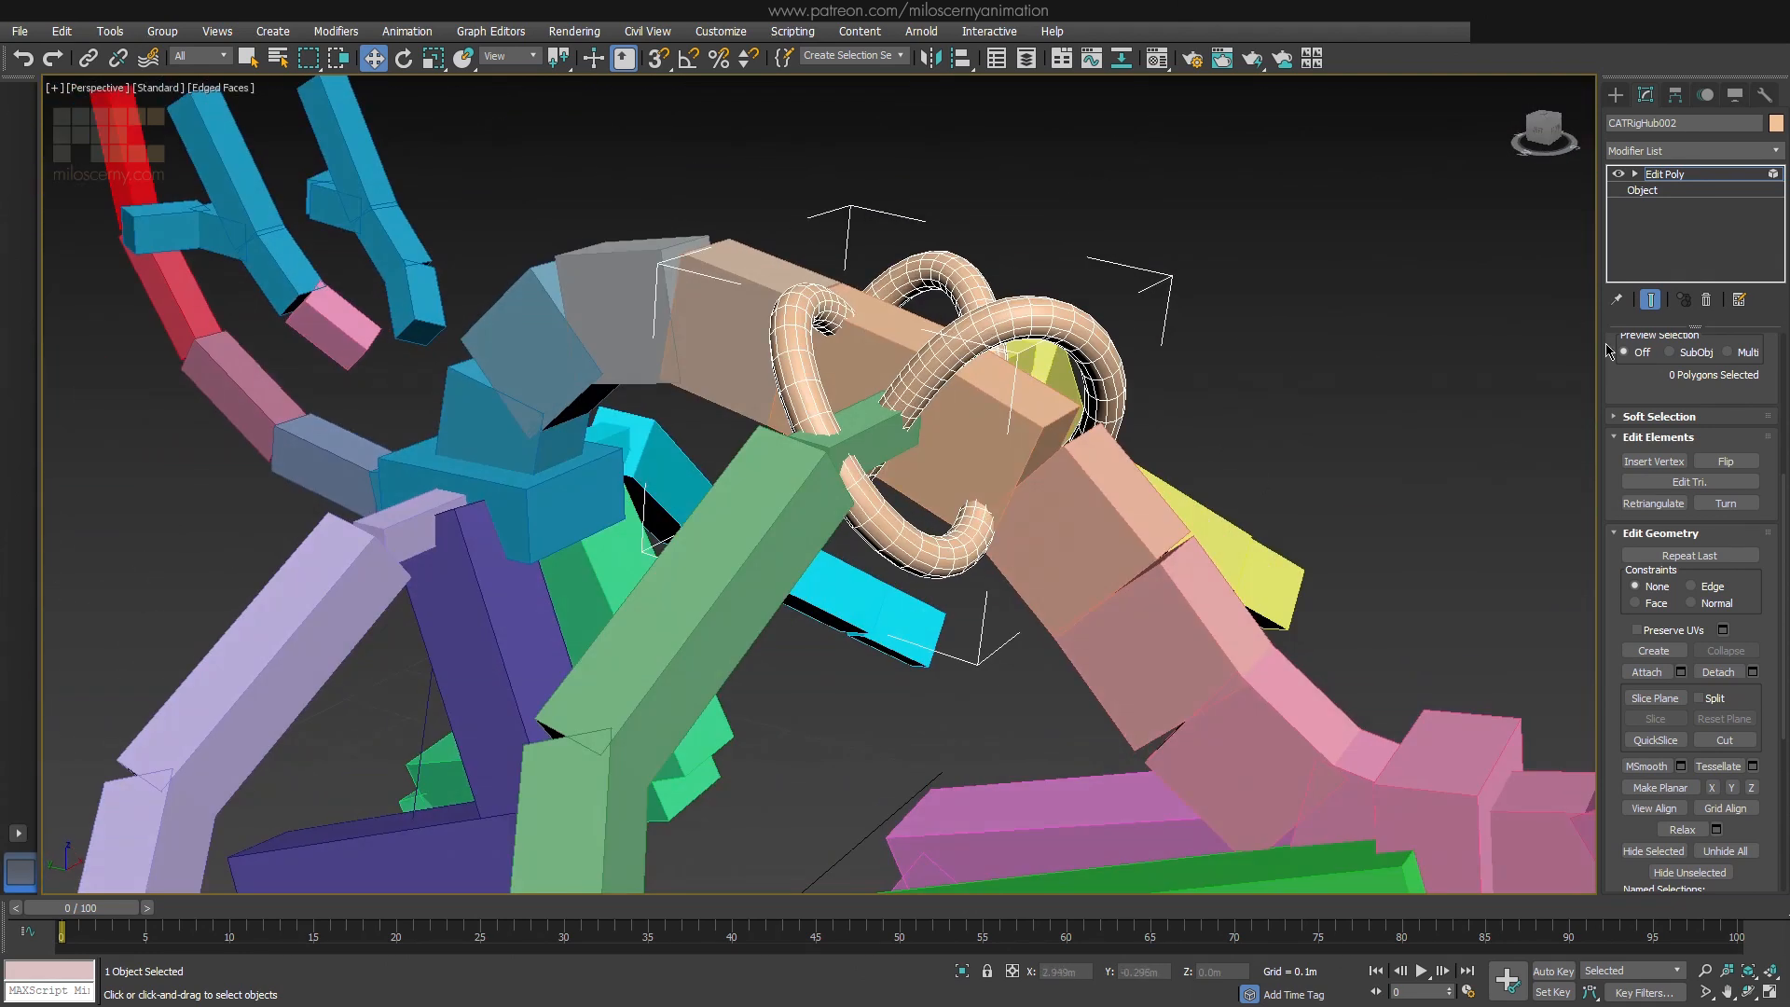
pyautogui.click(1680, 175)
# Collapse the middle hub's whole modifier stack into its base object and accept the confirmation
pyautogui.scroll(-3, 1225, 429)
pyautogui.moveTo(1224, 429)
pyautogui.keyDown('alt'); pyautogui.mouseDown(button='middle')
pyautogui.moveTo(1281, 426)
pyautogui.moveTo(1198, 471)
pyautogui.moveTo(1245, 447)
pyautogui.mouseUp(button='middle'); pyautogui.keyUp('alt')
pyautogui.rightClick(1658, 232)
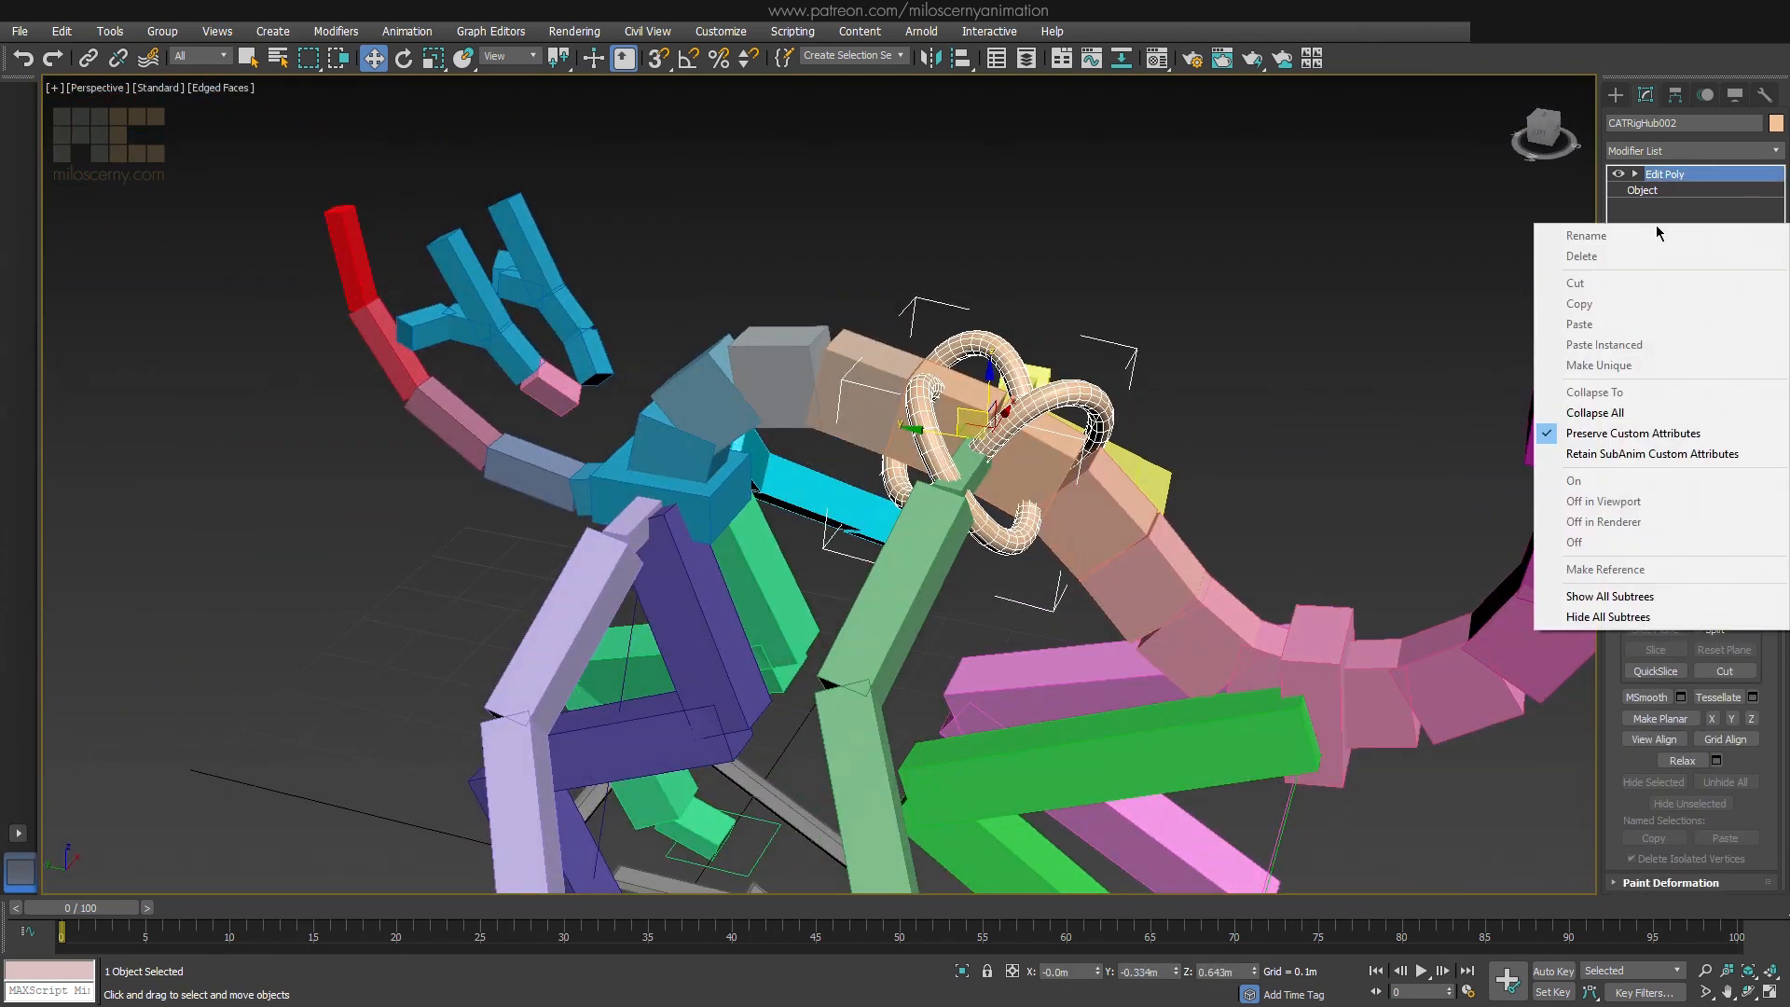
pyautogui.click(1634, 415)
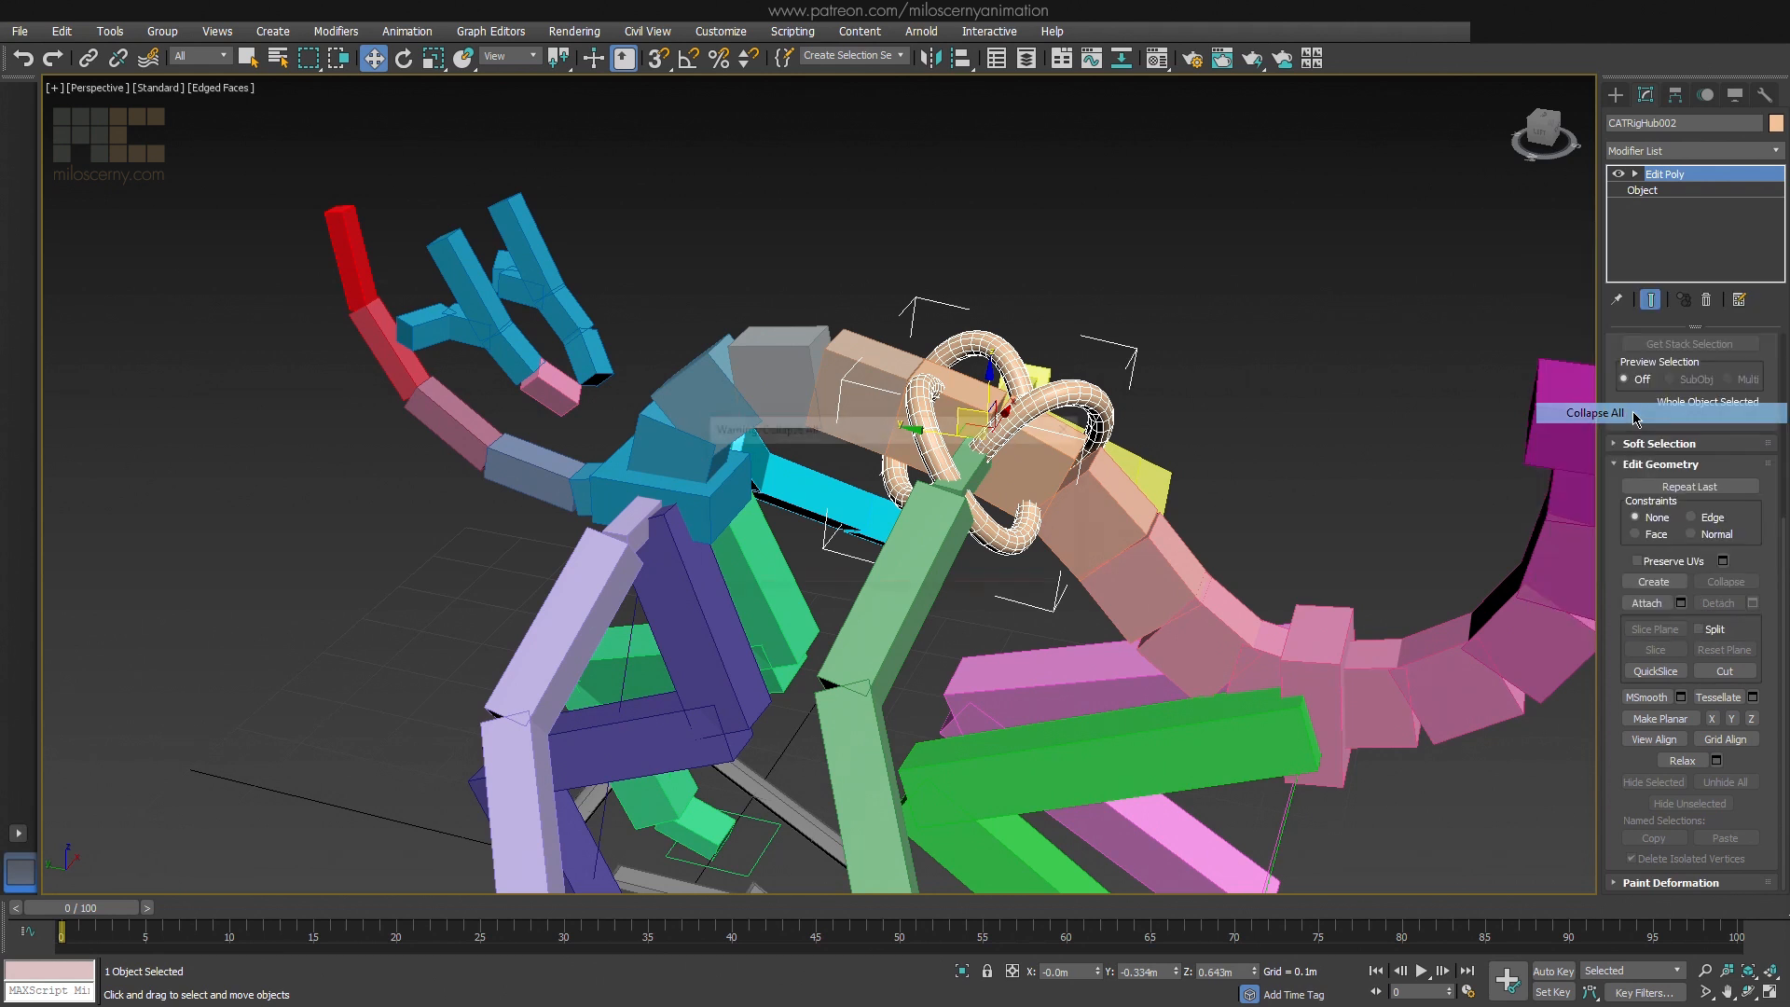
pyautogui.click(1041, 576)
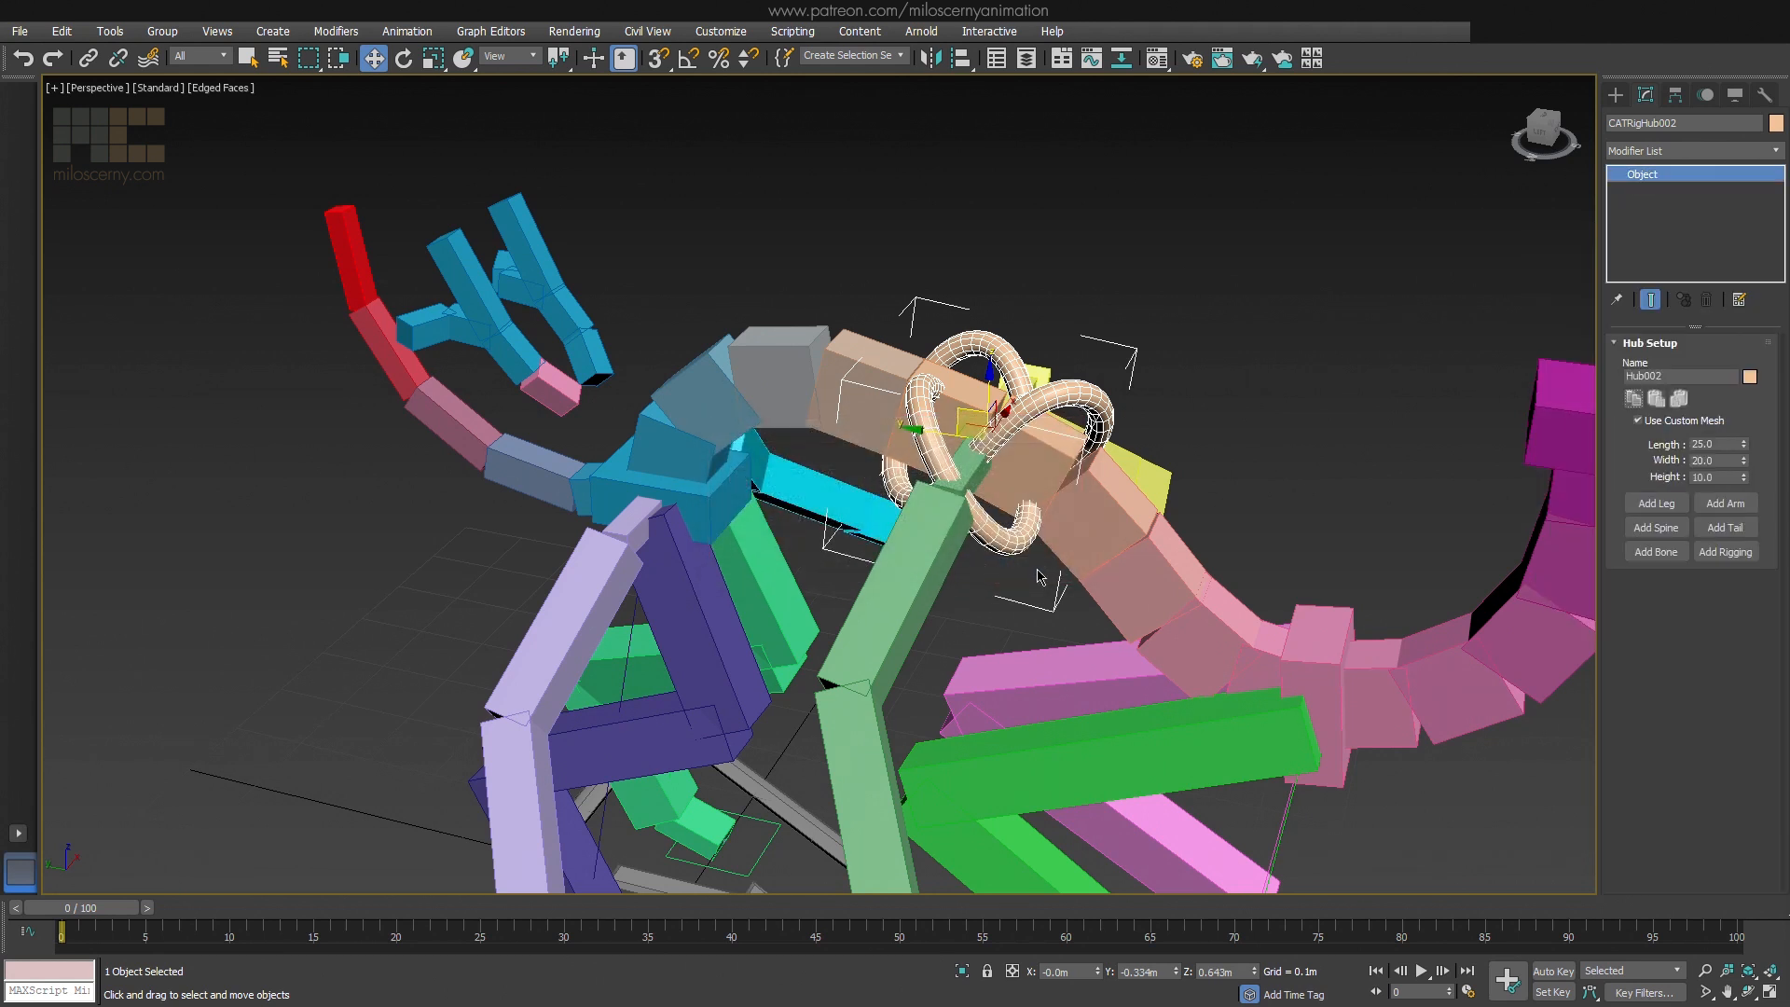
# Compare the hub's default box and custom knot by switching Use Custom Mesh off and on, leave it on, and deselect the hub
pyautogui.click(1639, 423)
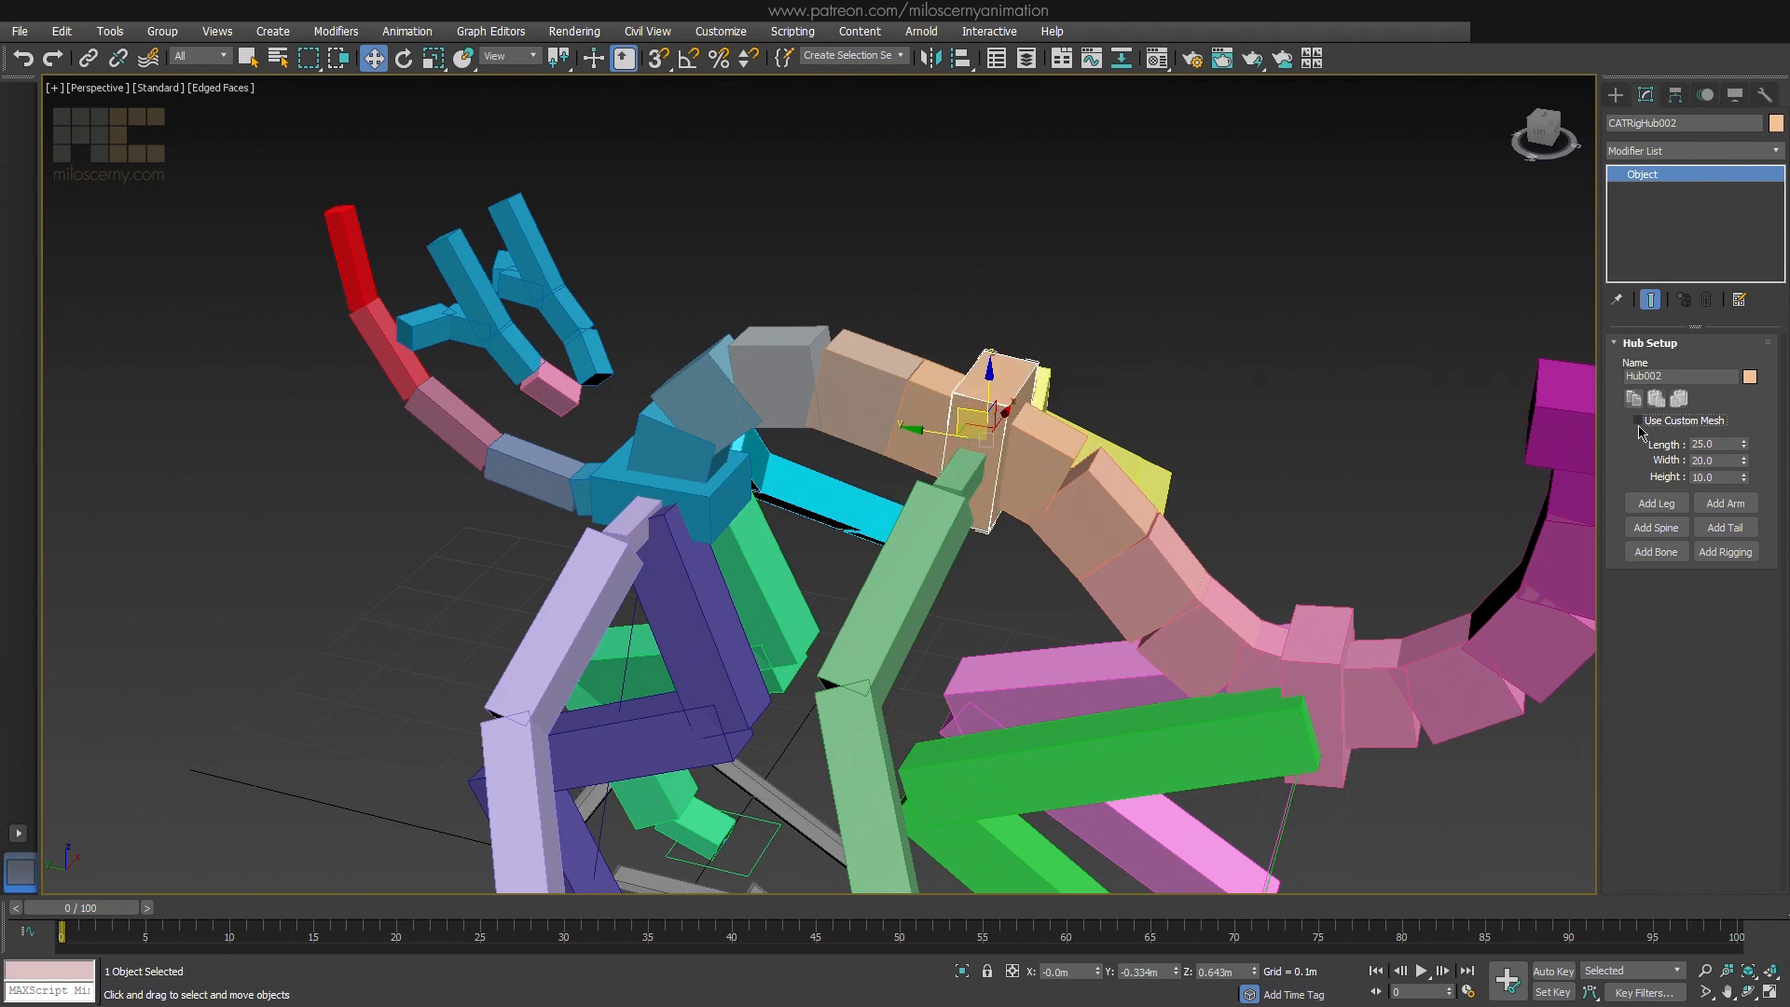
pyautogui.click(1639, 422)
pyautogui.click(1639, 422)
pyautogui.click(1638, 422)
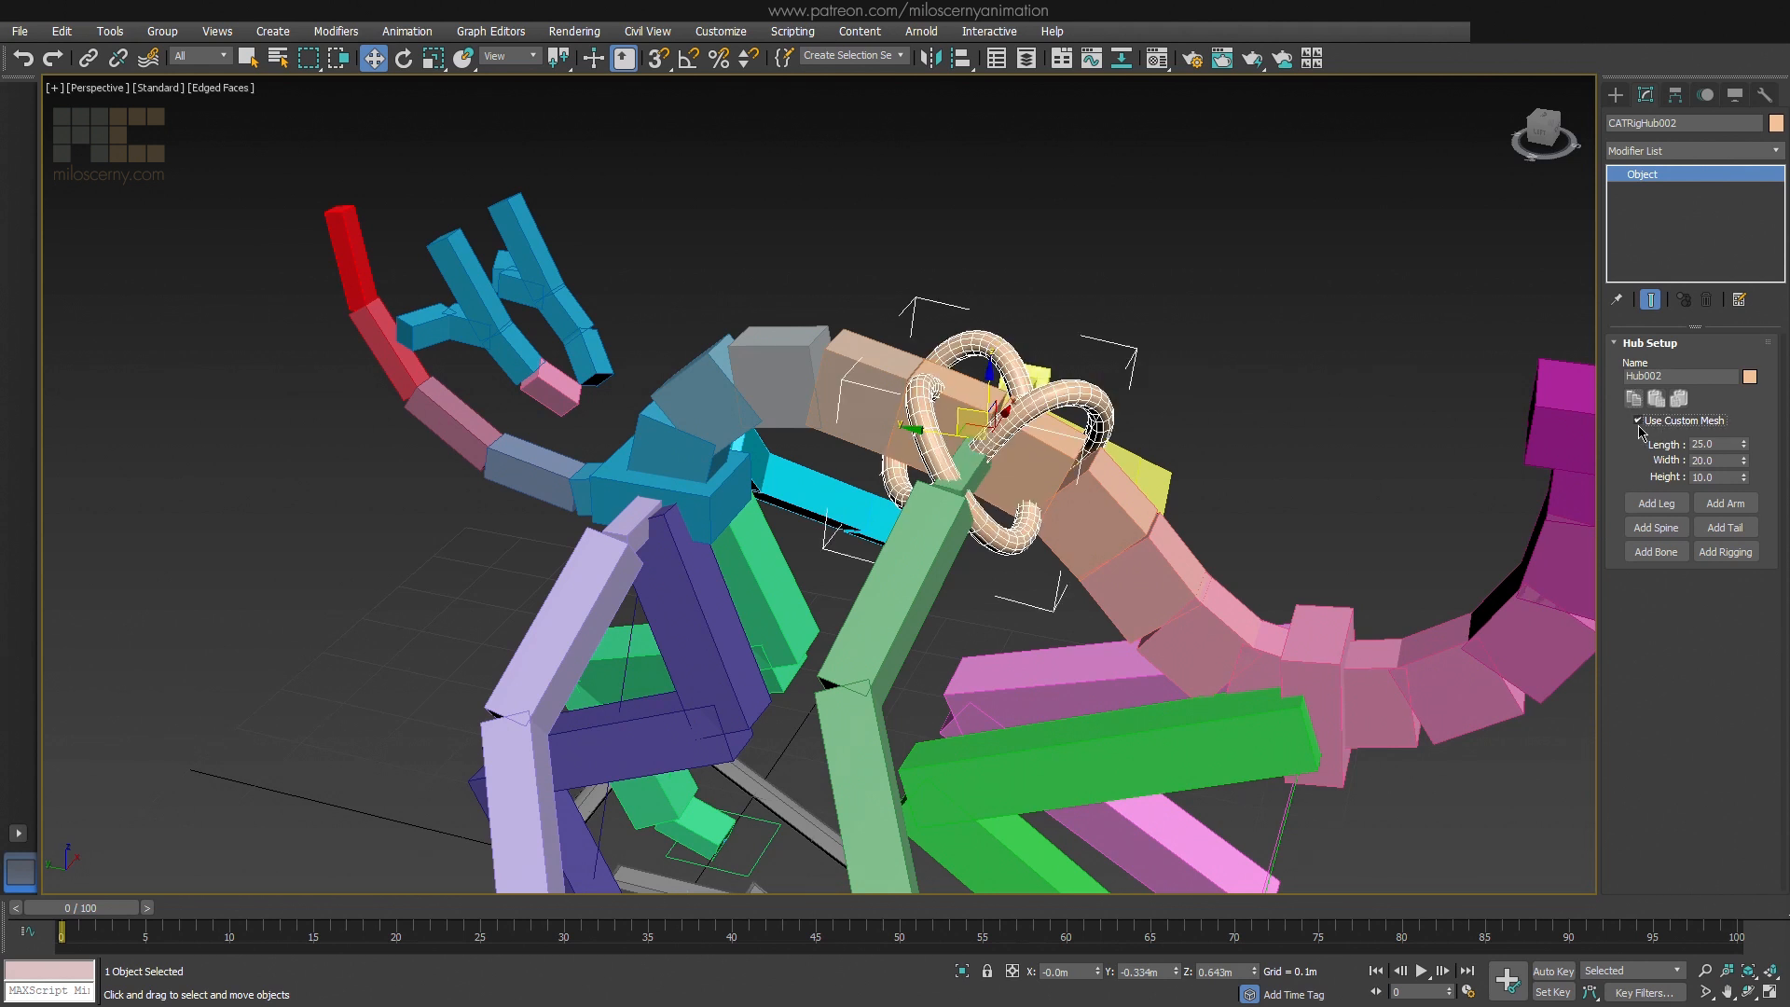
pyautogui.click(1639, 422)
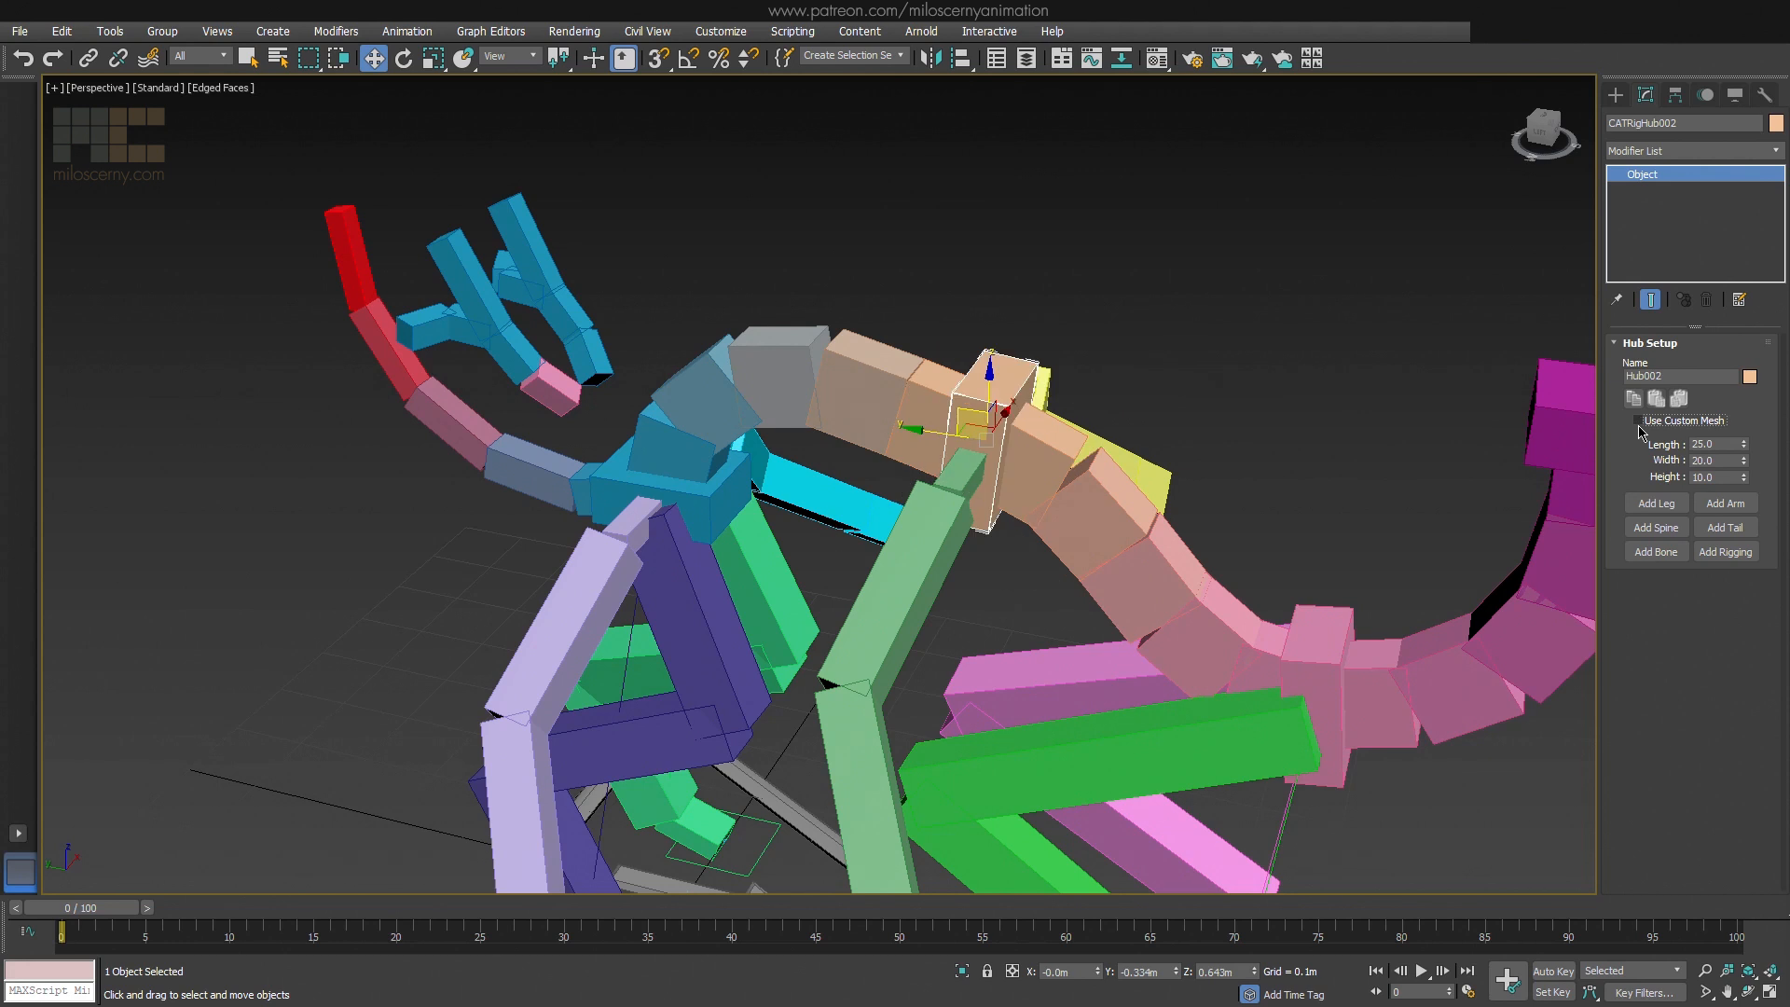
pyautogui.click(1639, 422)
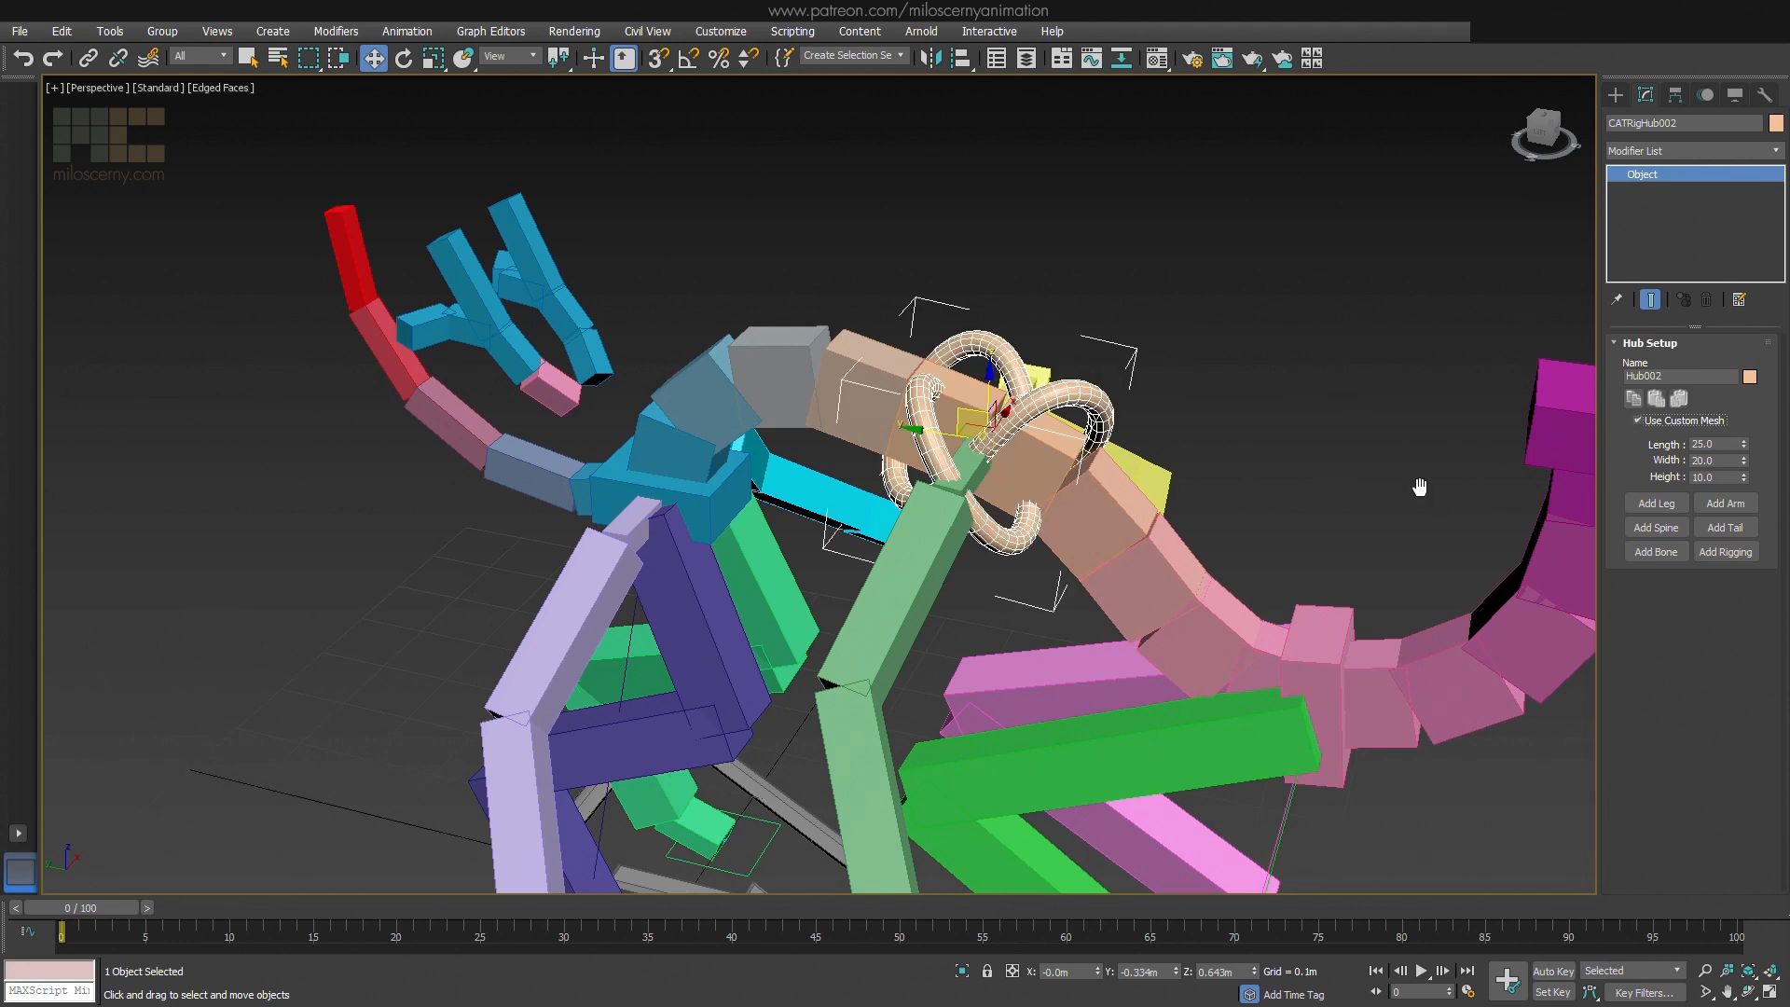
pyautogui.scroll(-10, 1309, 408)
pyautogui.scroll(5, 1265, 411)
pyautogui.click(1299, 444)
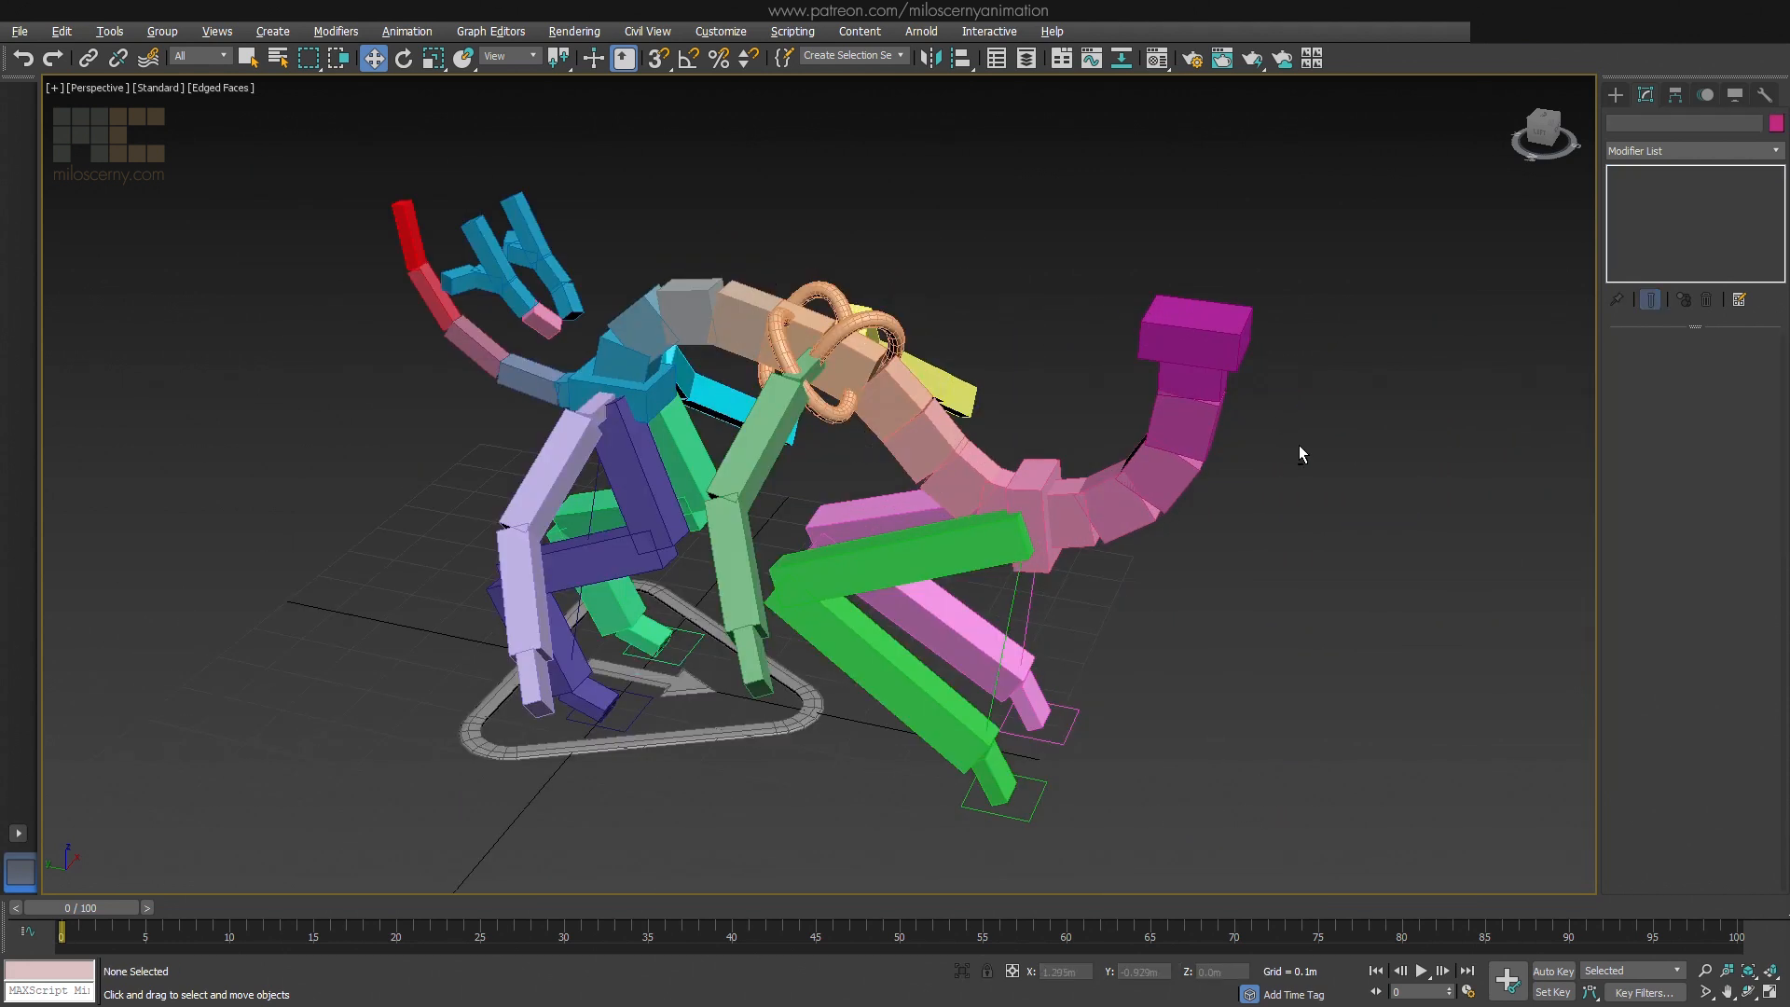
pyautogui.keyDown('alt'); pyautogui.moveTo(1299, 444); pyautogui.dragTo(1330, 422, button='middle'); pyautogui.keyUp('alt')
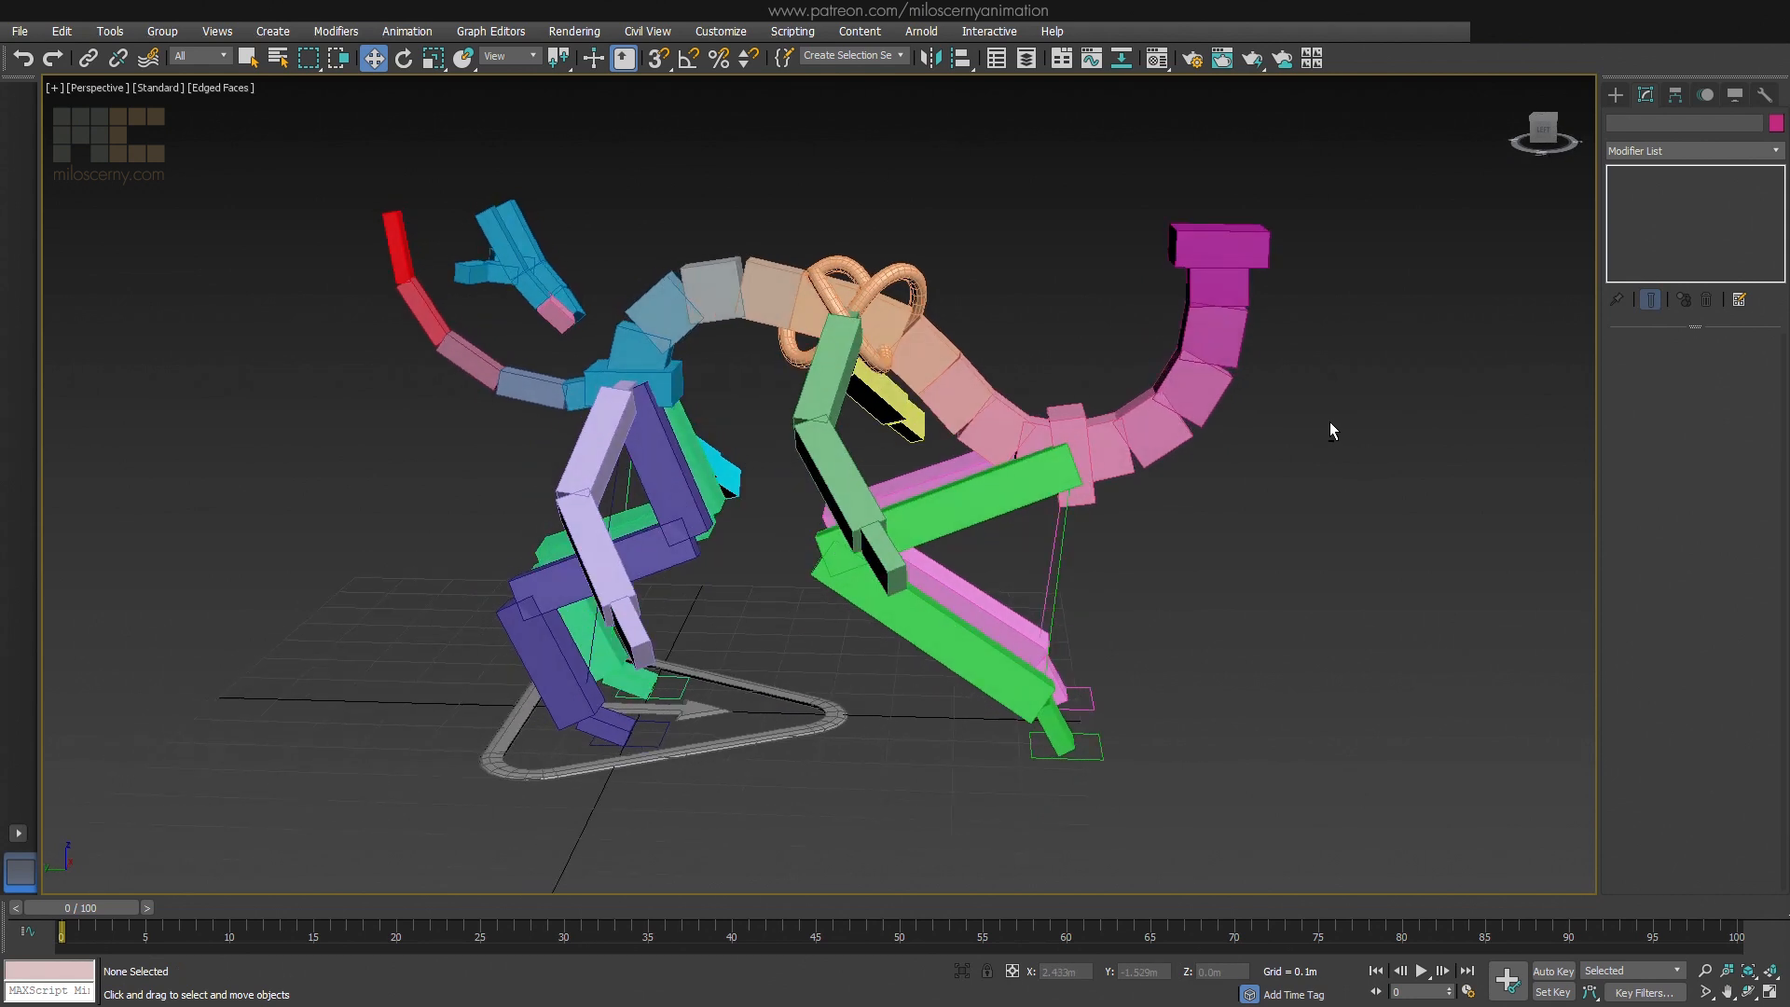